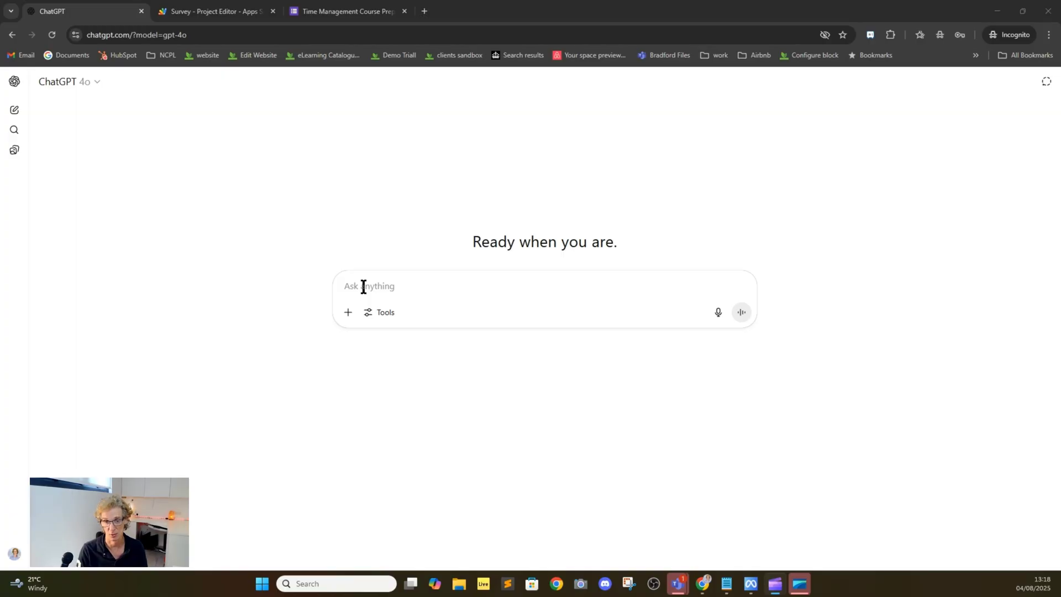
# - Ask ChatGPT for a 10-question pre-course survey for a time management course
pyautogui.click(356, 288)
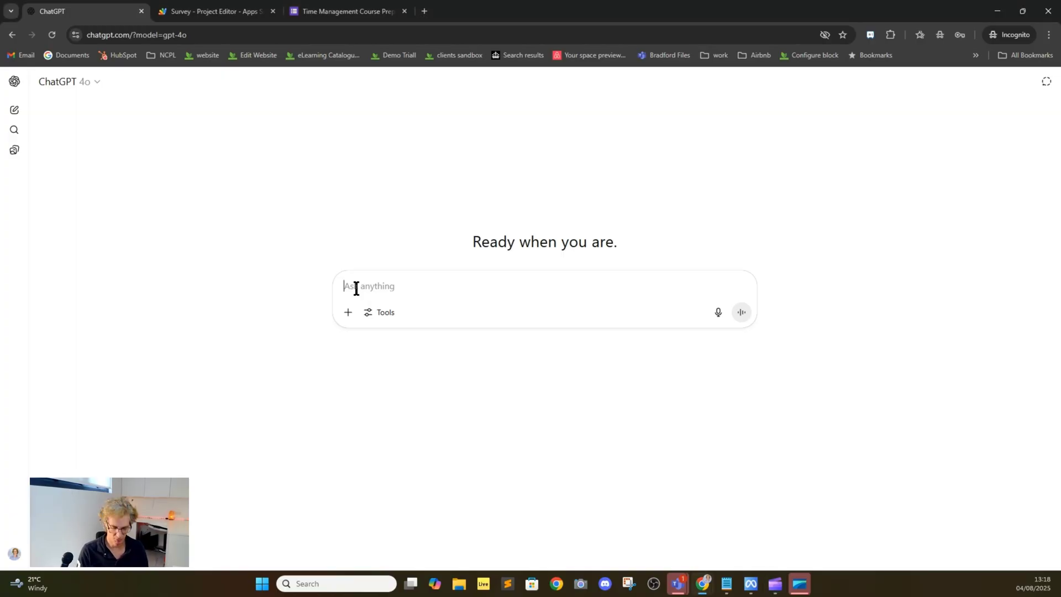
pyautogui.write('T')
pyautogui.press('BackSpace')
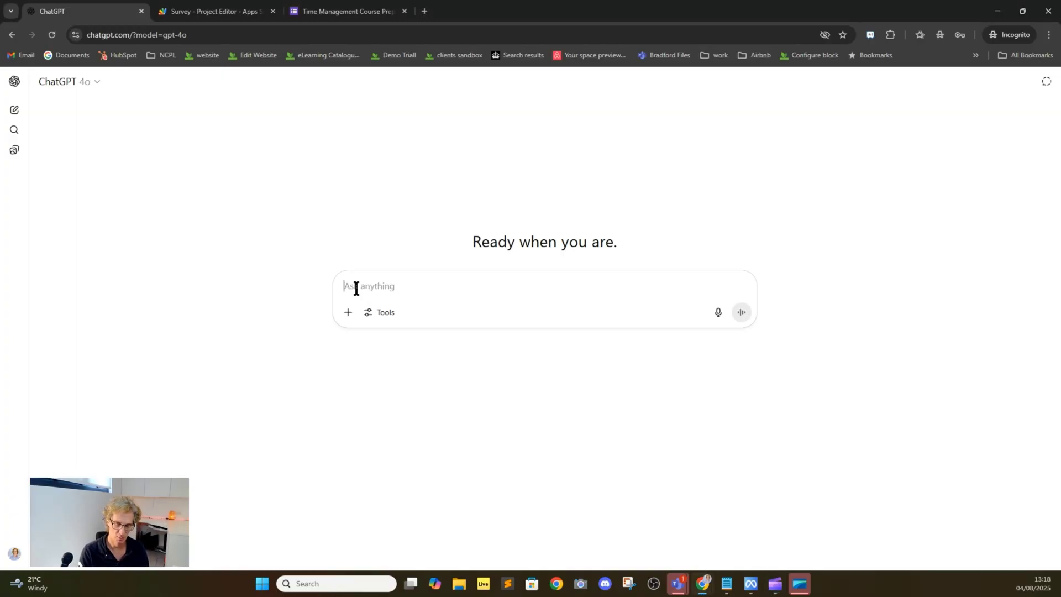
pyautogui.write('Please give ')
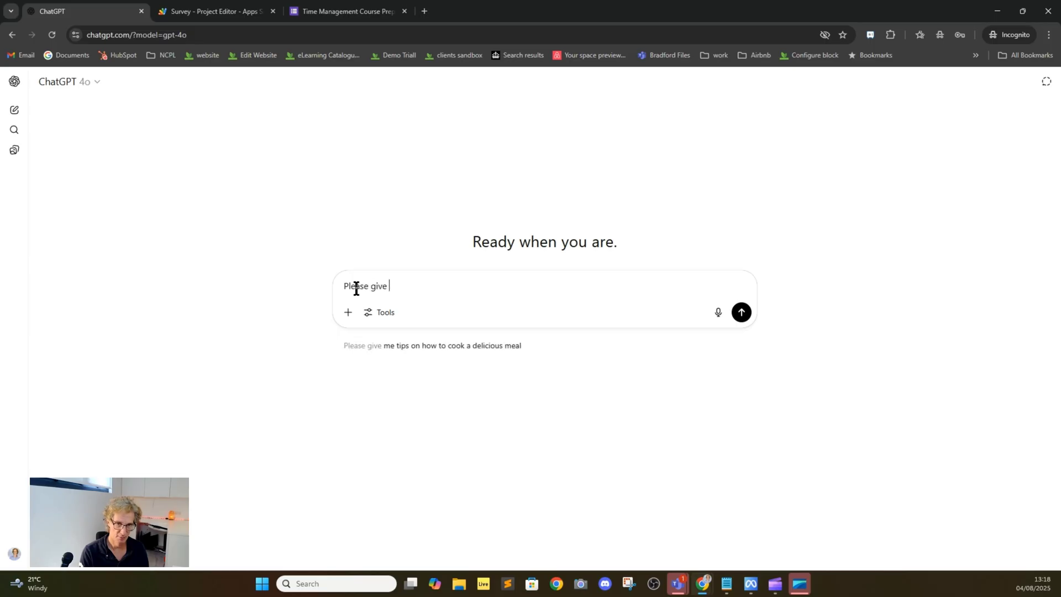
pyautogui.write('me a pre course')
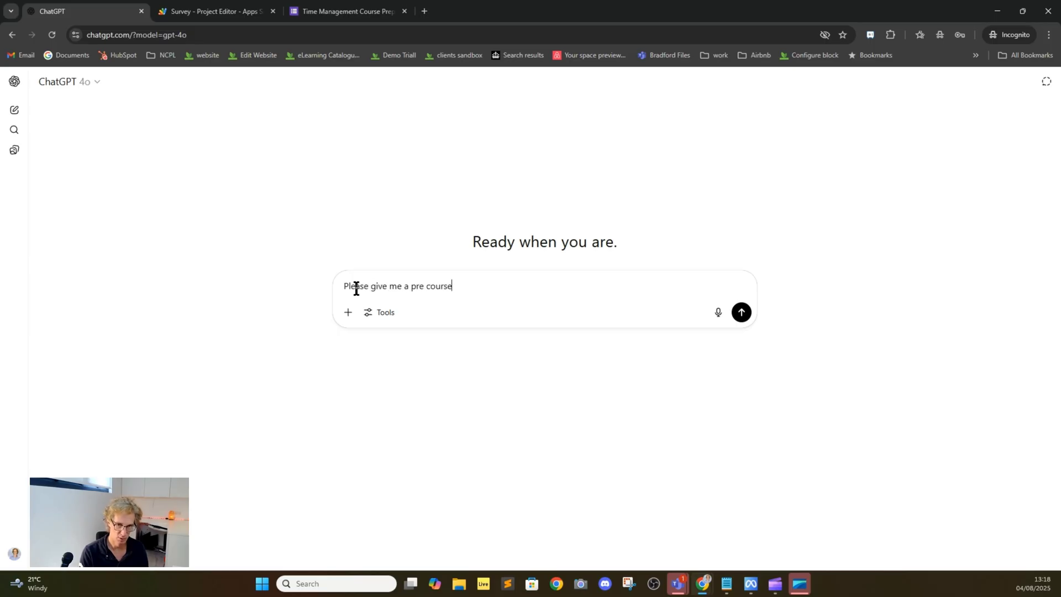
pyautogui.write(' survey for ')
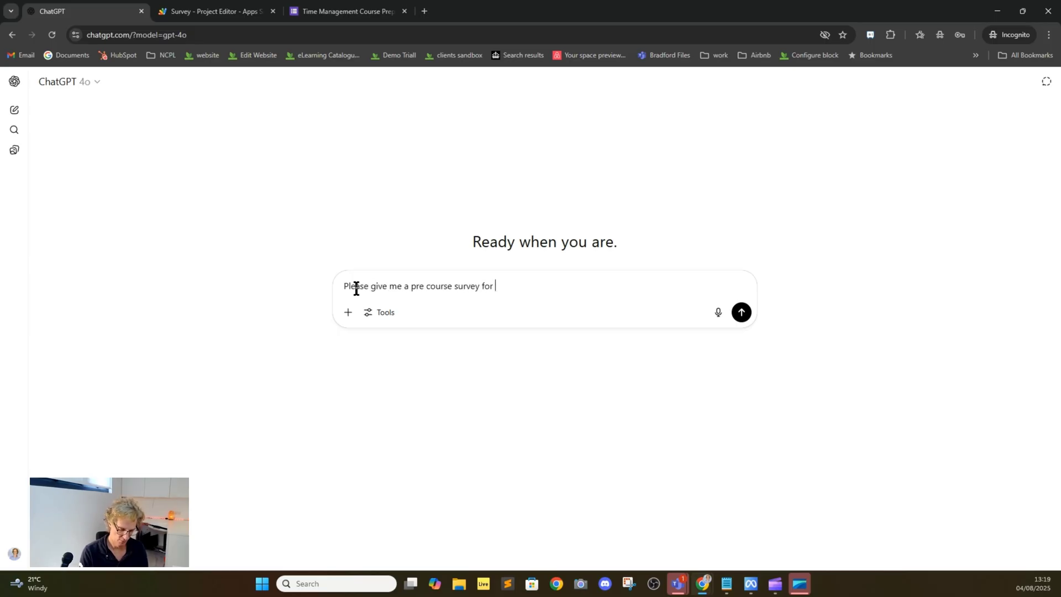
pyautogui.write('a tim emanagement course - 10 ')
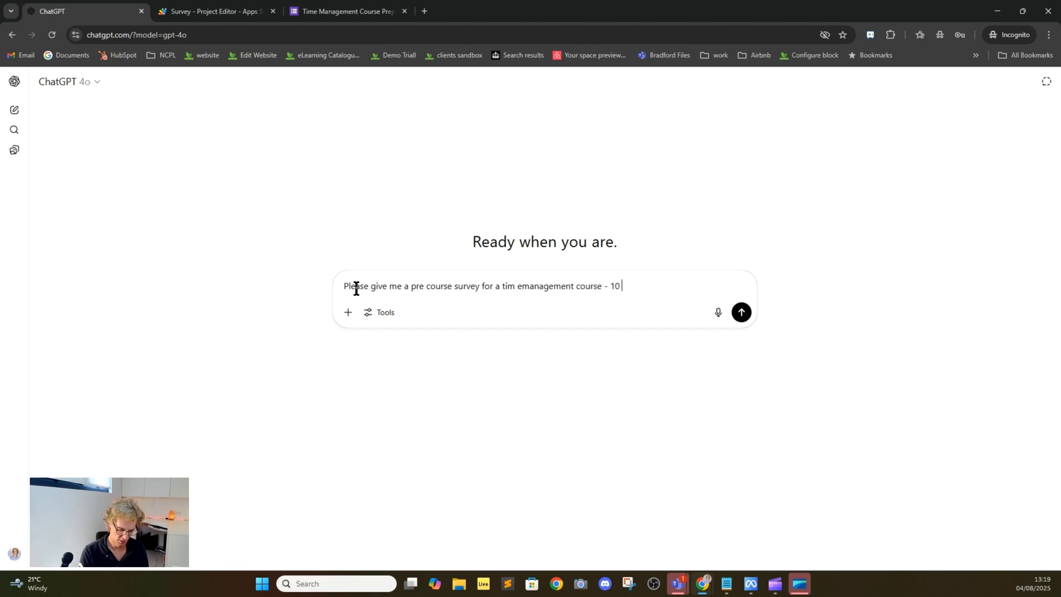
pyautogui.write('questi')
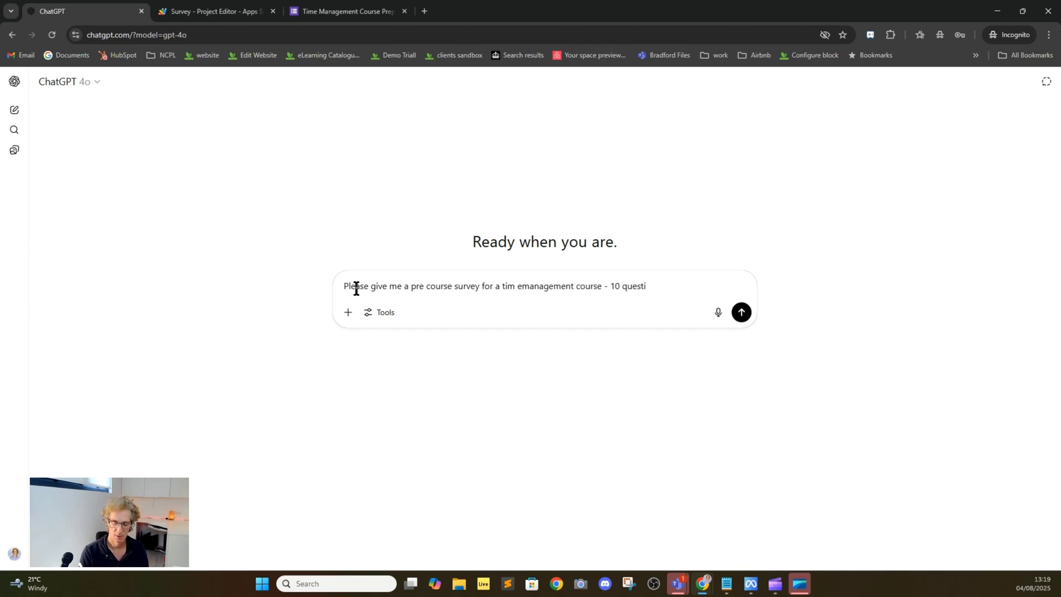
pyautogui.write('osons')
pyautogui.press('Return')
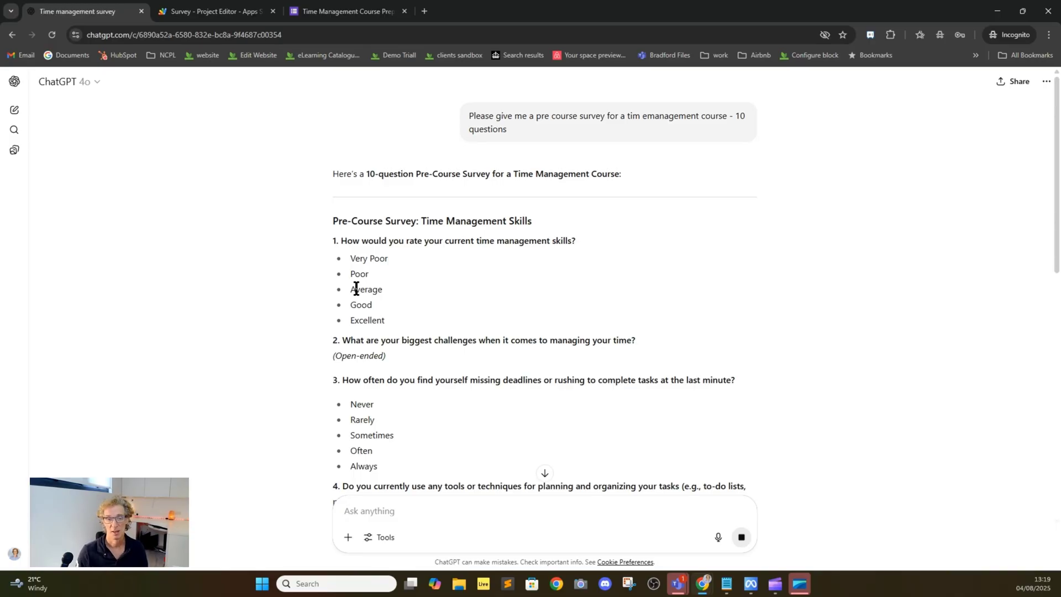
# - Review the generated survey's questions and answer options through to the closing post-course survey offer
pyautogui.scroll(-2, 420, 263)
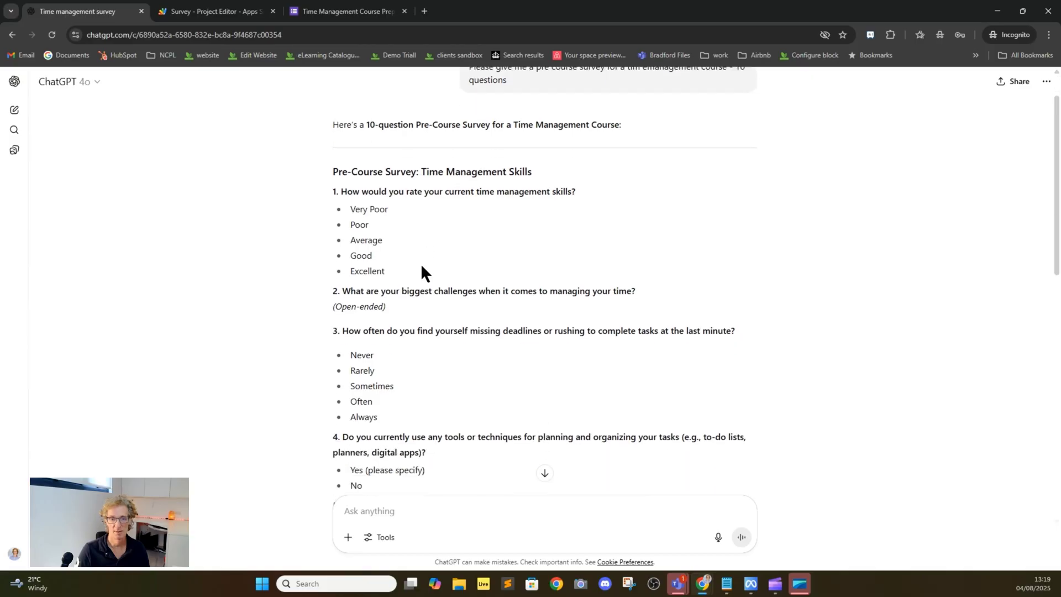
pyautogui.scroll(2, 393, 273)
pyautogui.scroll(-1, 385, 279)
pyautogui.scroll(-1, 508, 379)
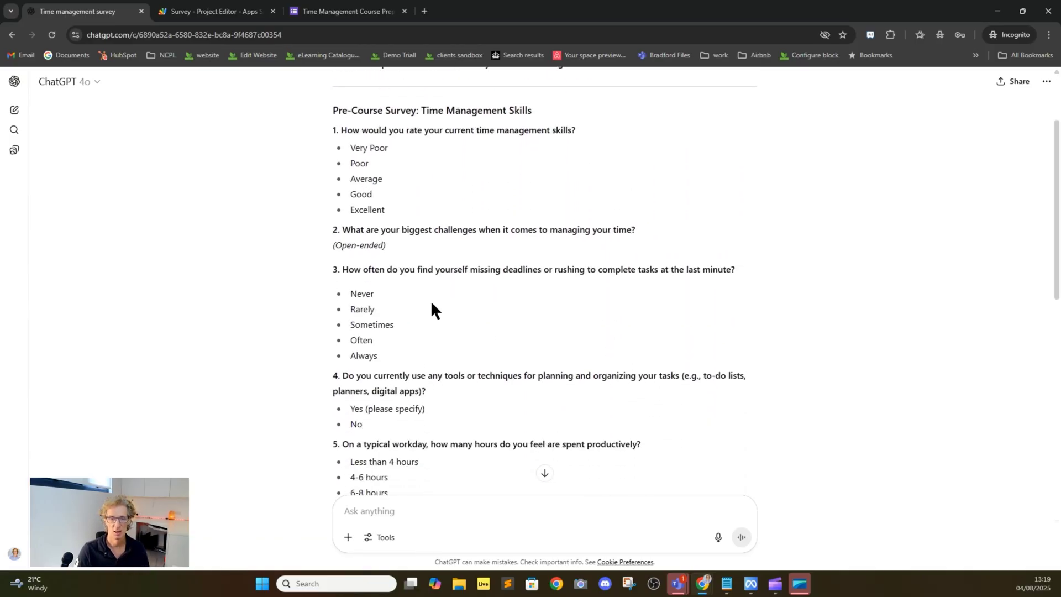
pyautogui.scroll(-3, 506, 317)
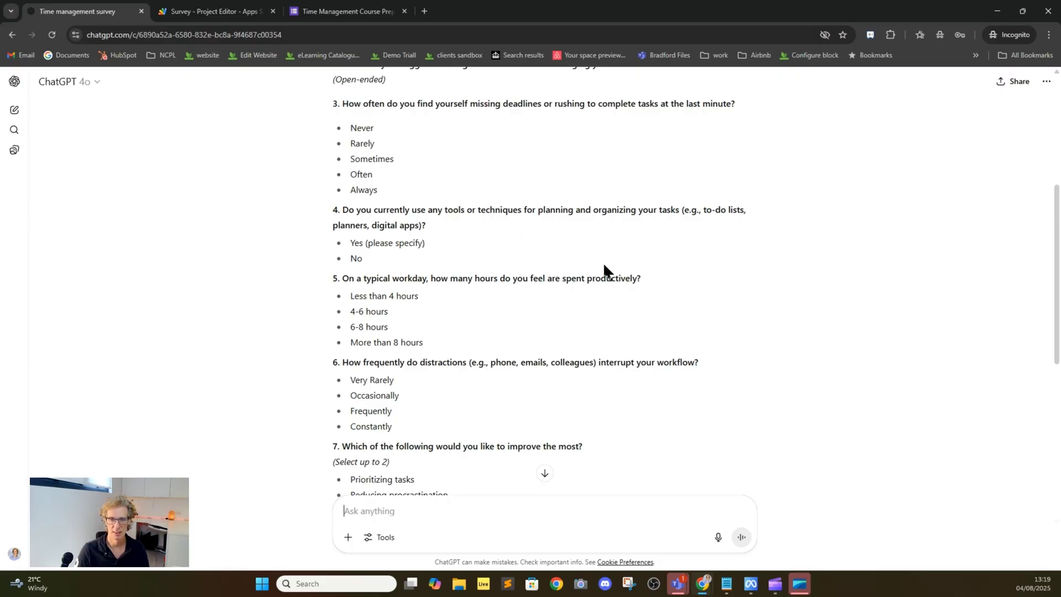
pyautogui.scroll(-1, 497, 292)
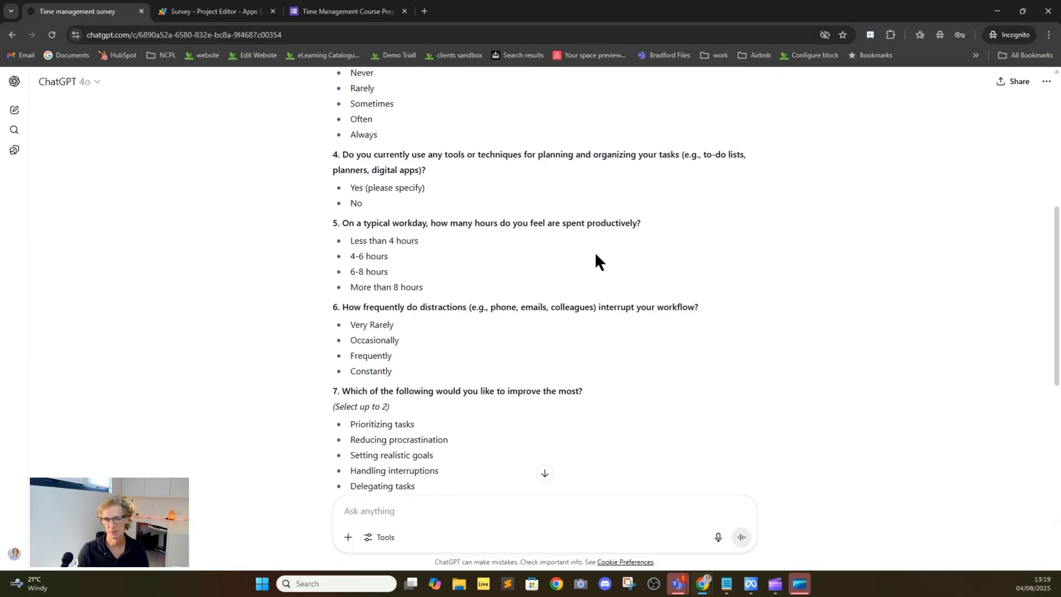
pyautogui.scroll(-1, 596, 252)
pyautogui.scroll(-5, 591, 250)
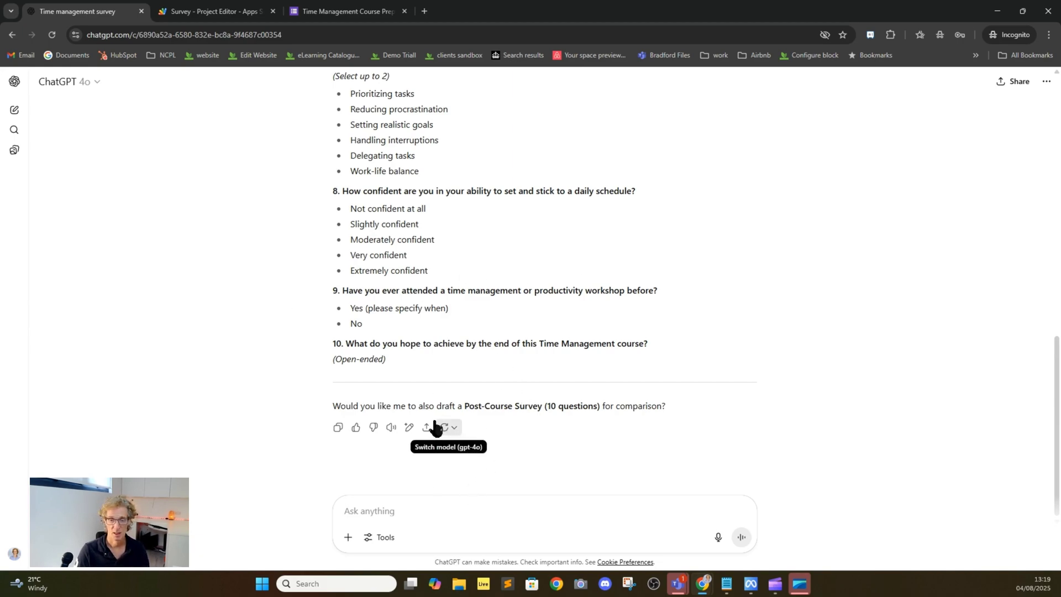
pyautogui.moveTo(469, 406); pyautogui.dragTo(543, 406)
# - Send the follow-up prompt "Please create the code to create this survey in Google Forms"
pyautogui.click(394, 515)
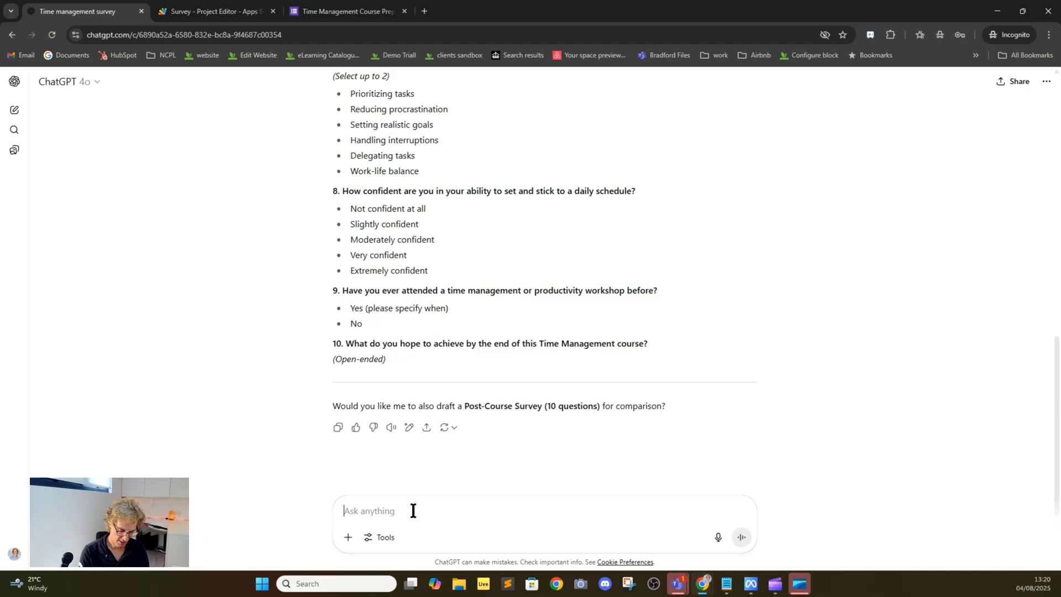
pyautogui.write('Please create the ')
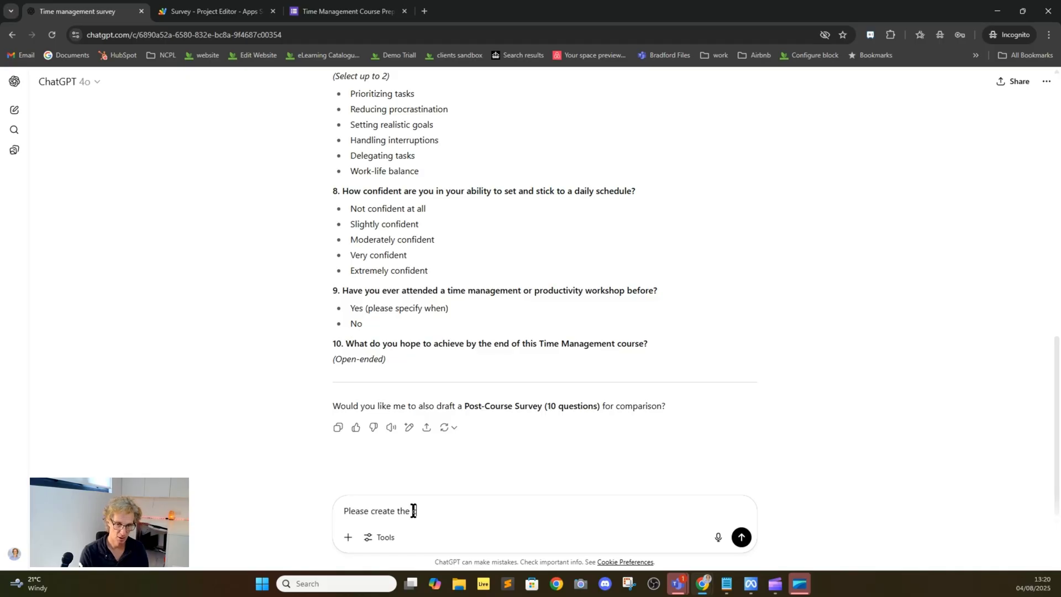
pyautogui.write('code')
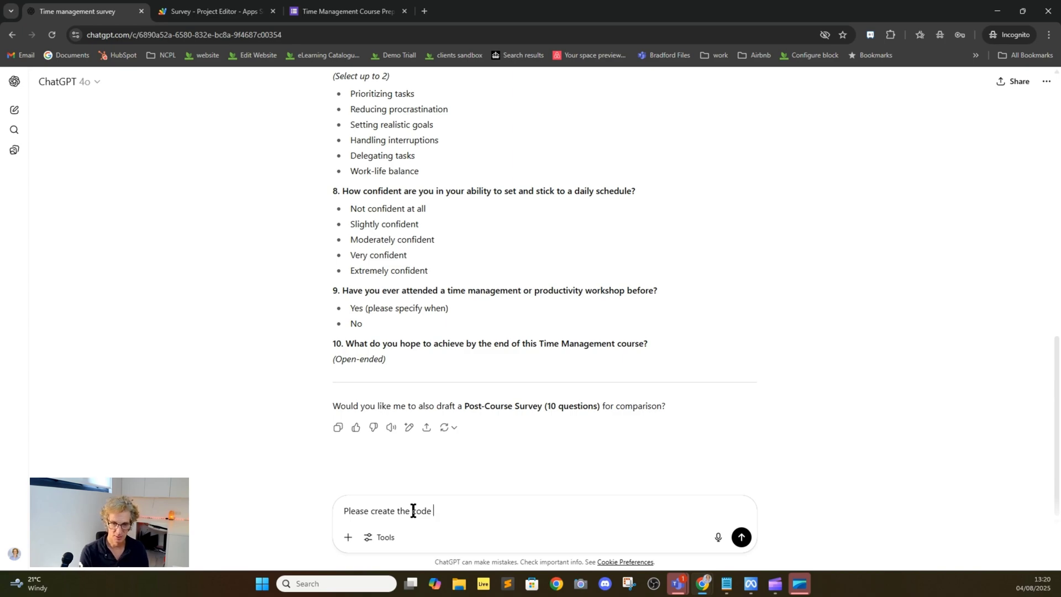
pyautogui.write('o create this survey in Google Forms')
pyautogui.press('Return')
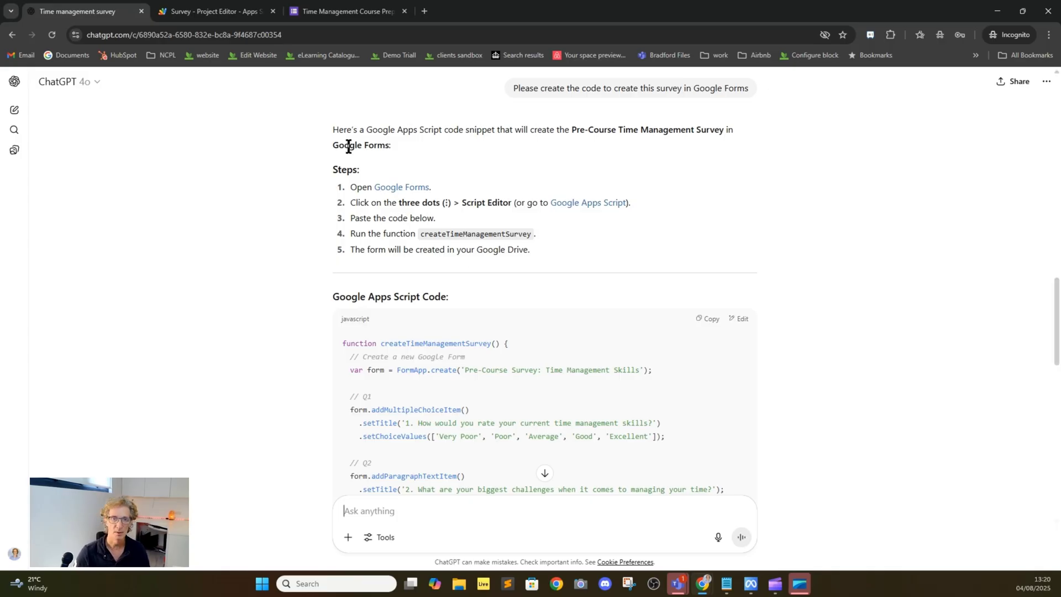
# - Close the old survey project and form pages, and open Google Apps Script from the link in ChatGPT's instructions
pyautogui.click(273, 11)
pyautogui.click(272, 12)
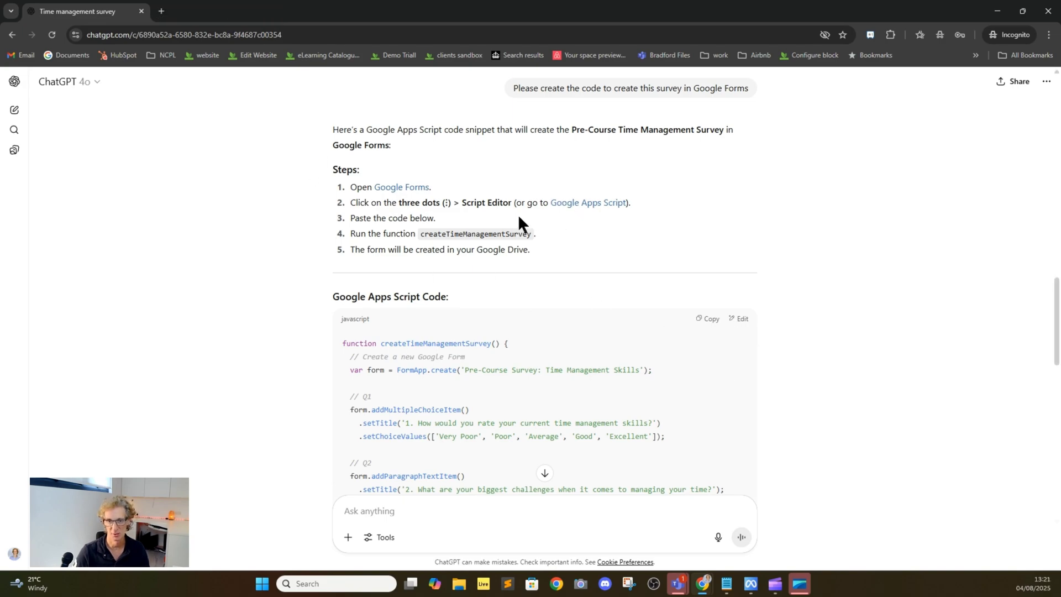
pyautogui.click(595, 204)
pyautogui.click(618, 343)
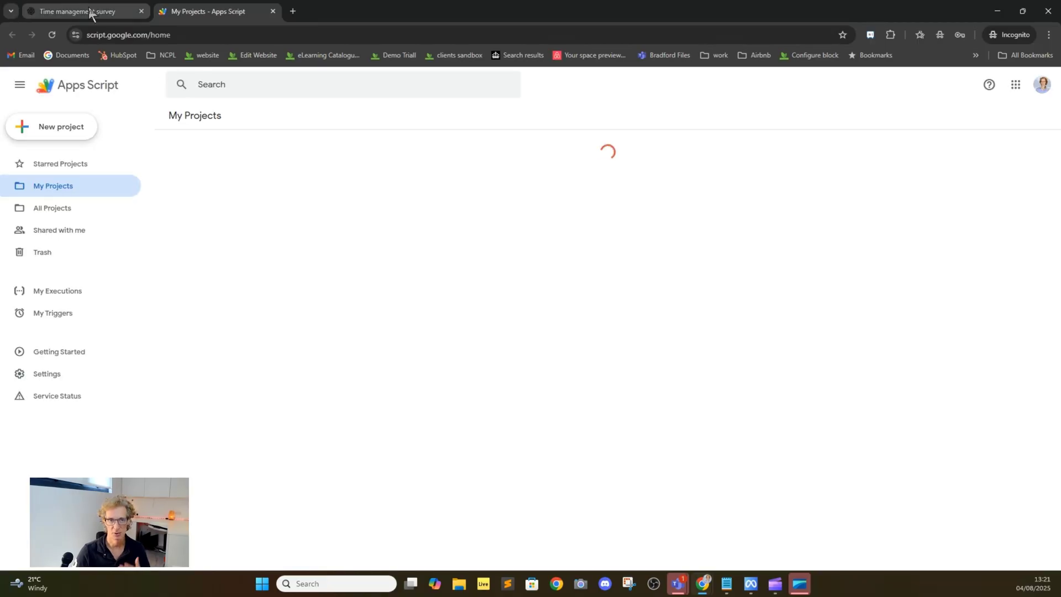
# - Create a new Apps Script project and name it "Survey for Time Management"
pyautogui.click(53, 131)
pyautogui.write('S')
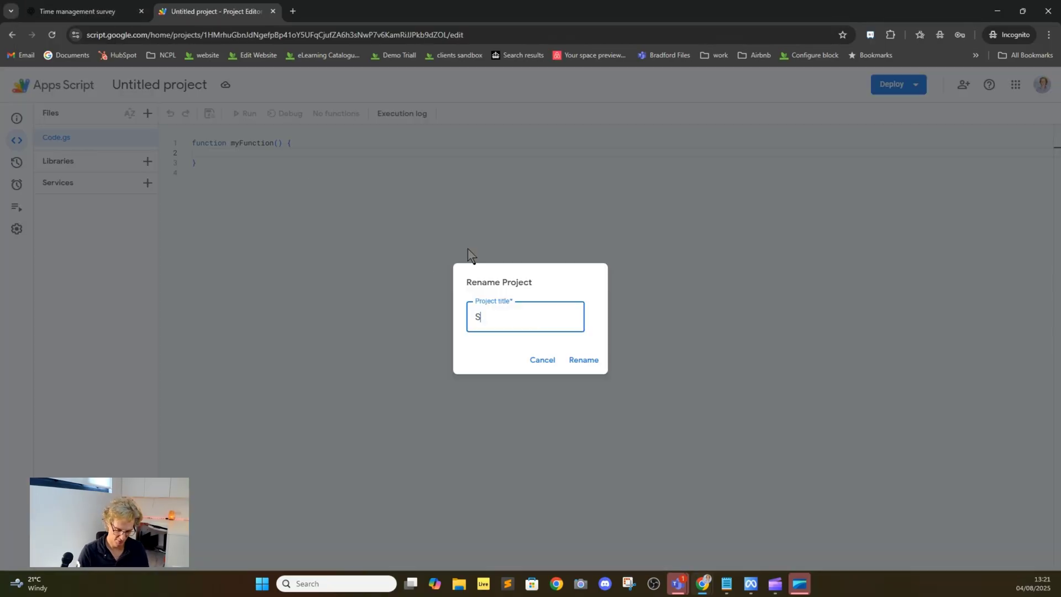
pyautogui.write('urvey for ')
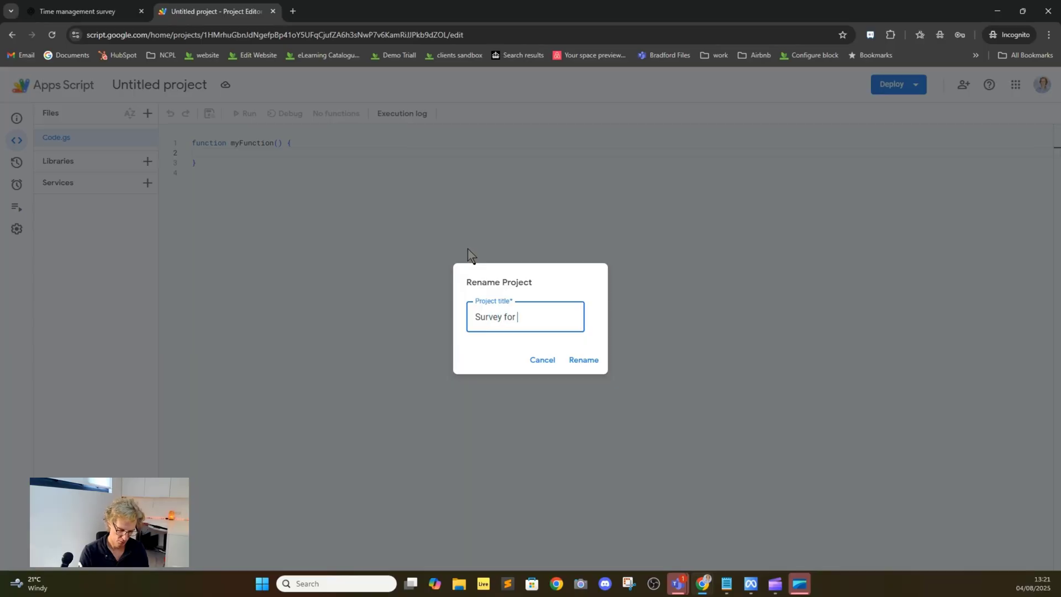
pyautogui.write('Time Management')
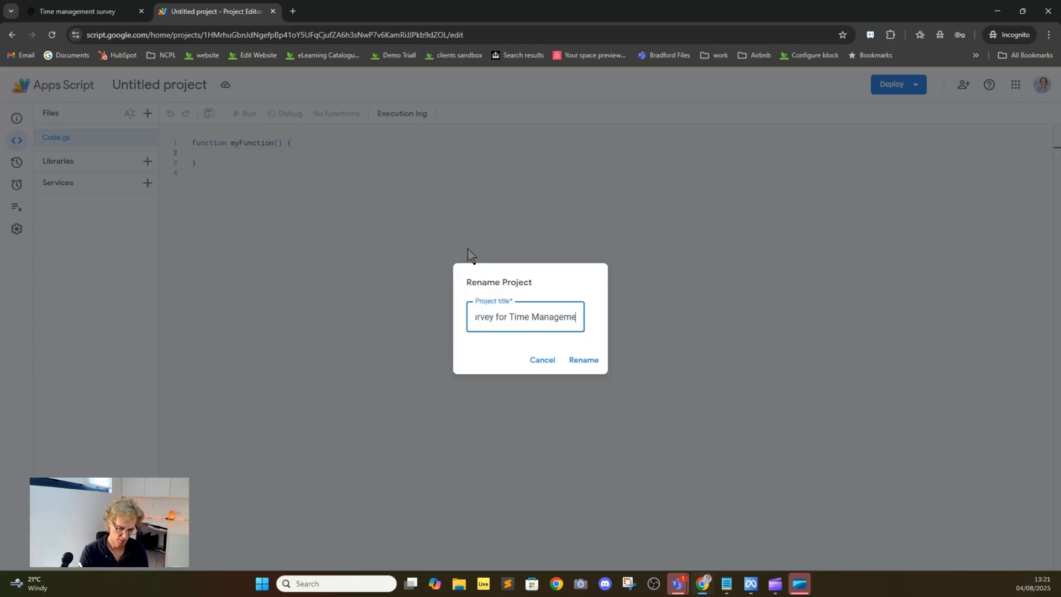
pyautogui.click(584, 359)
# - Replace the default function in Code.gs with the Google Apps Script code copied from the ChatGPT answer
pyautogui.moveTo(284, 217); pyautogui.dragTo(181, 147)
pyautogui.press('BackSpace')
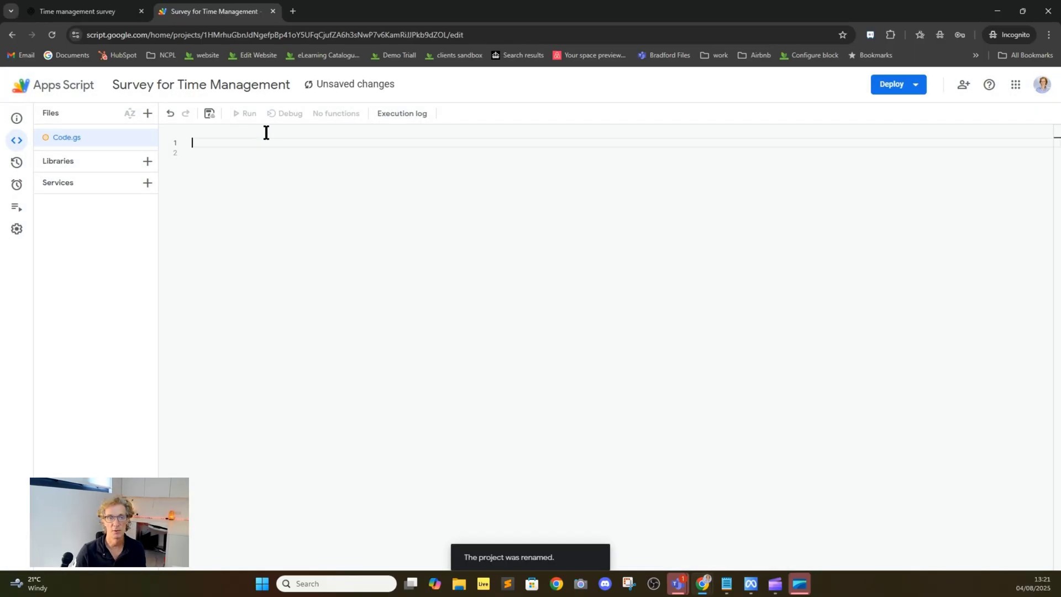
pyautogui.click(72, 12)
pyautogui.click(707, 321)
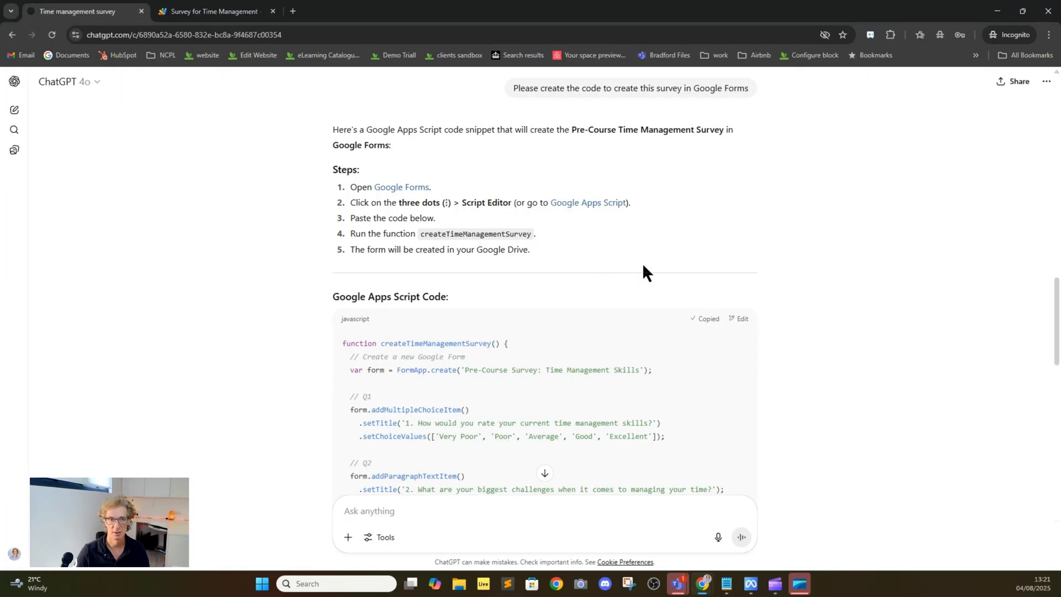
pyautogui.click(220, 12)
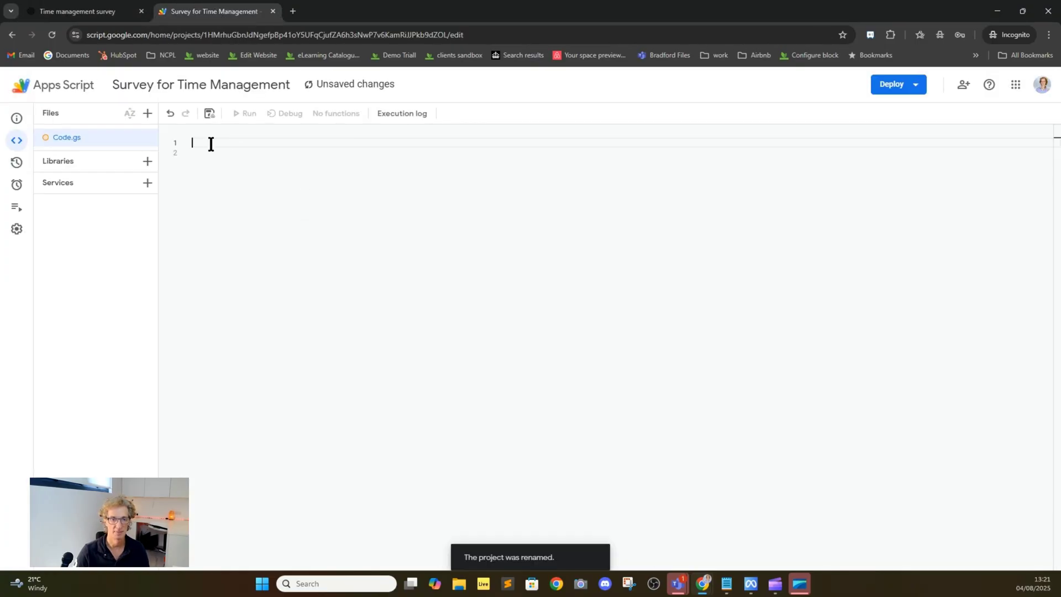
pyautogui.hotkey('ctrl', '1')
pyautogui.click(712, 320)
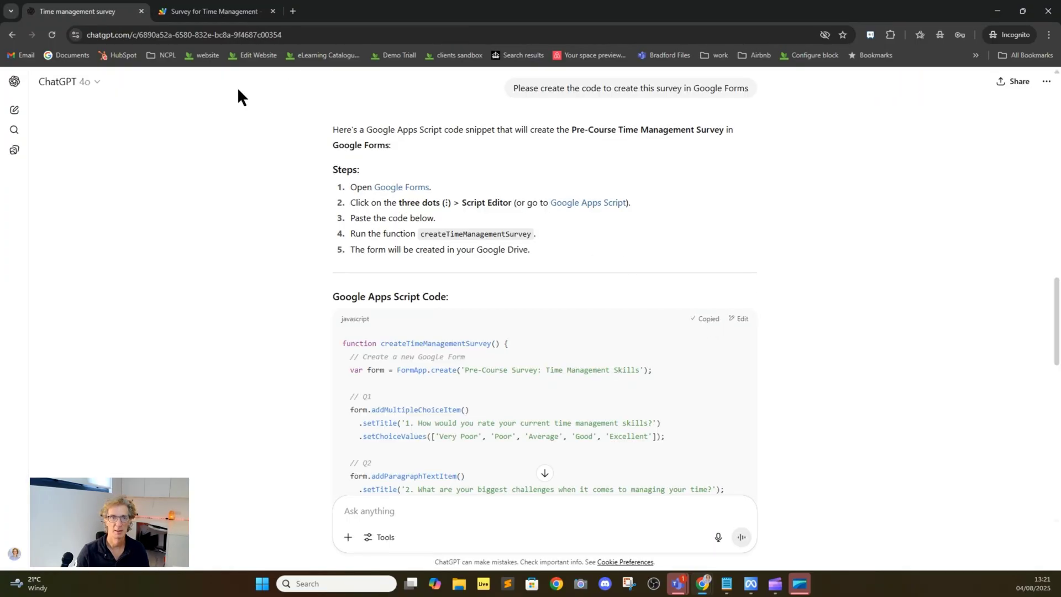
pyautogui.click(219, 11)
pyautogui.hotkey('ctrl', 'v')
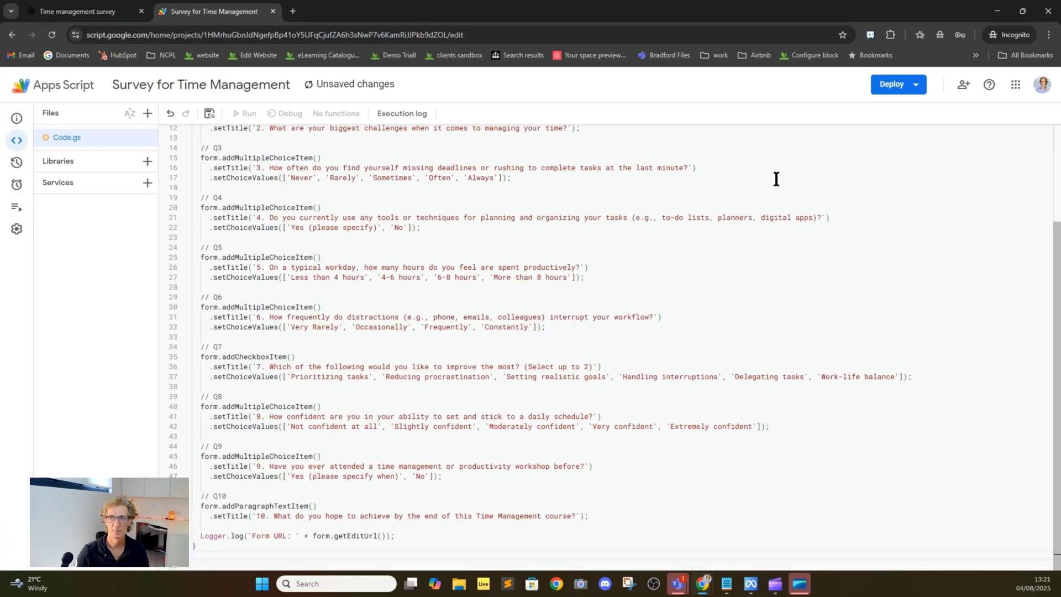
# - Create a new deployment of the project with the description "Survey" and leave the deployment dialog
pyautogui.click(914, 84)
pyautogui.click(907, 114)
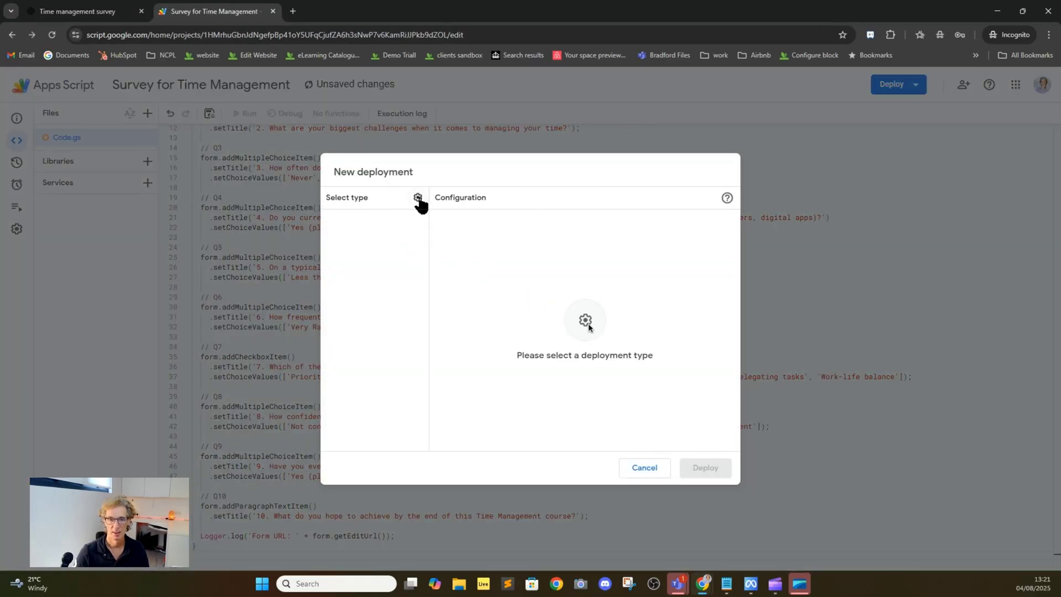
pyautogui.click(418, 198)
pyautogui.click(500, 292)
pyautogui.click(479, 251)
pyautogui.write('Survey')
pyautogui.click(707, 469)
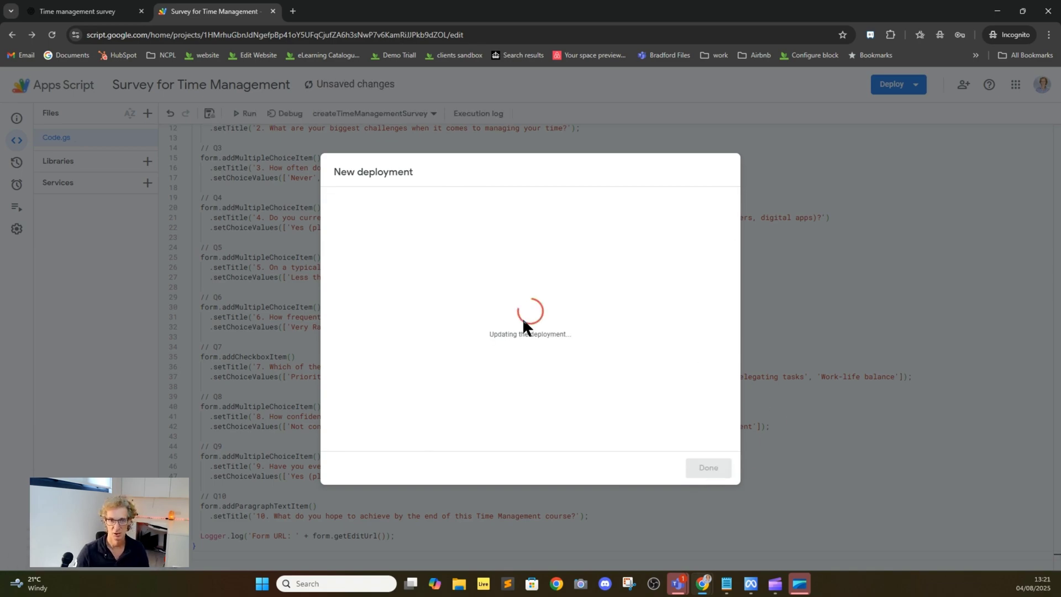
pyautogui.press('Escape')
# - Run the createTimeManagementSurvey function and authorize the project to manage forms in the Google account
pyautogui.scroll(3, 261, 173)
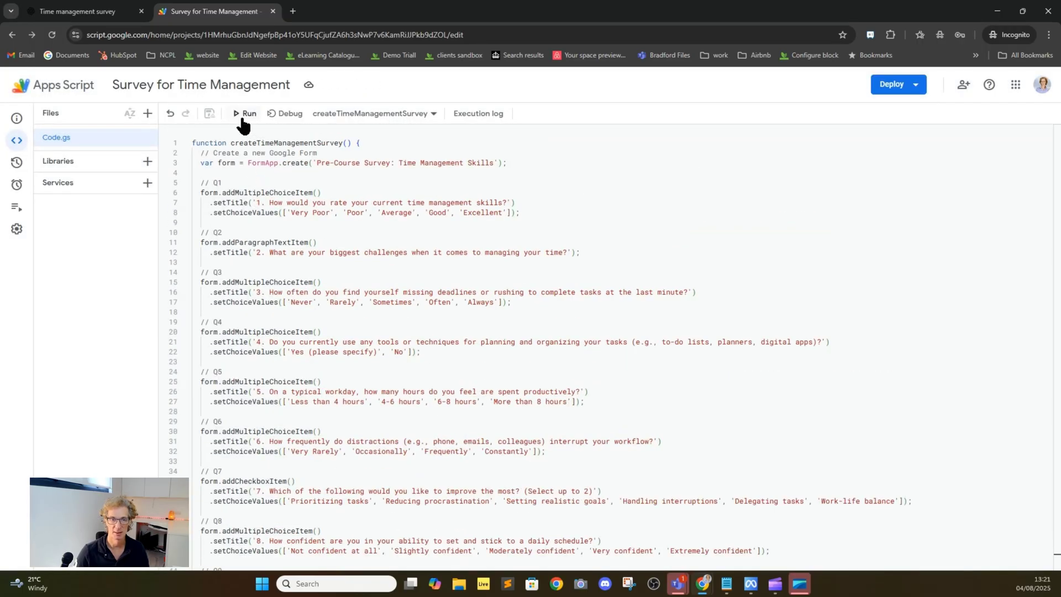
pyautogui.click(243, 116)
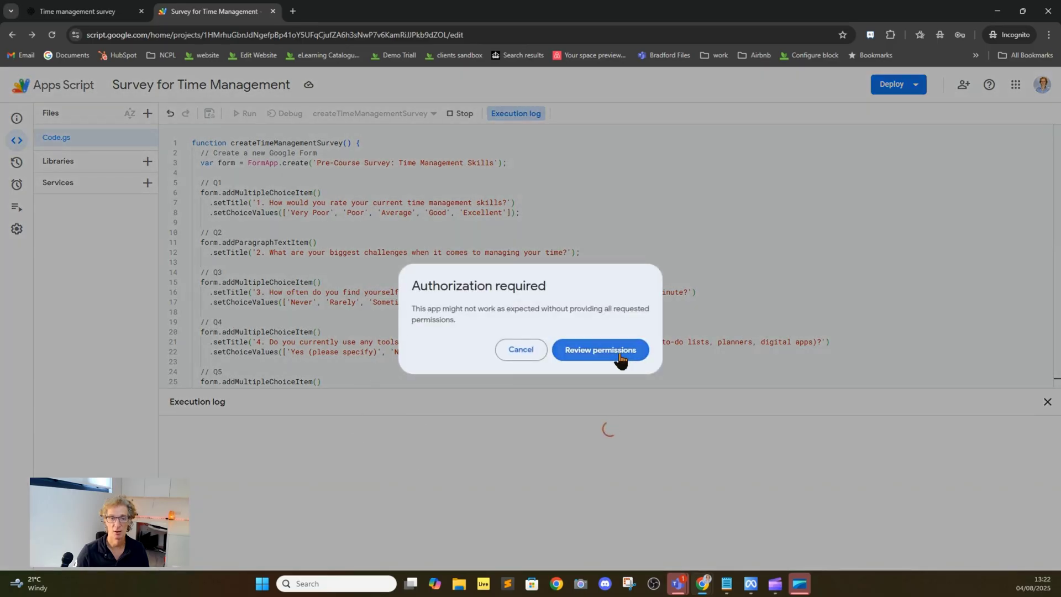
pyautogui.click(620, 358)
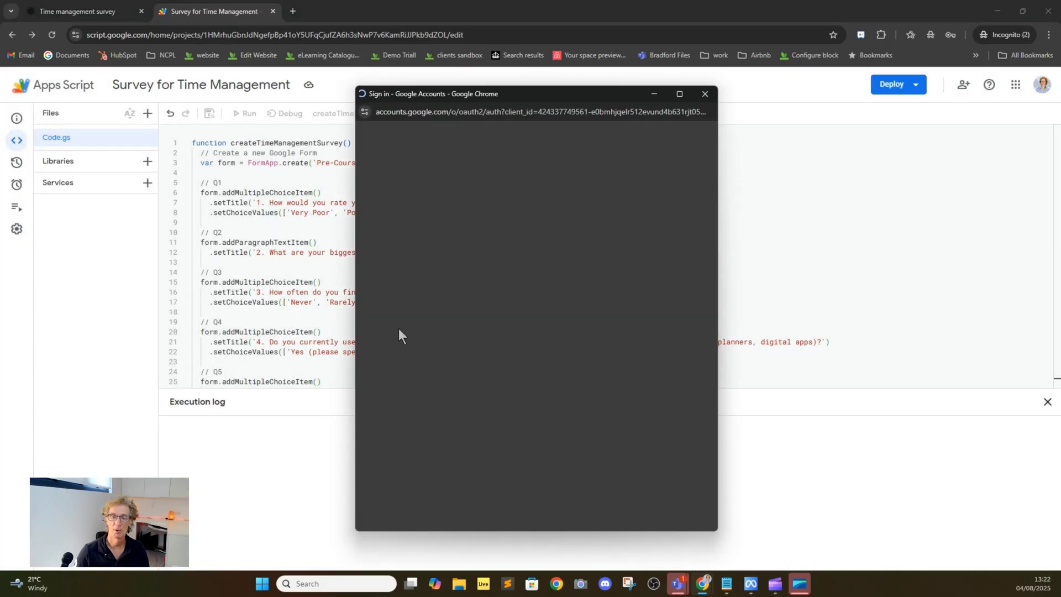
pyautogui.click(479, 326)
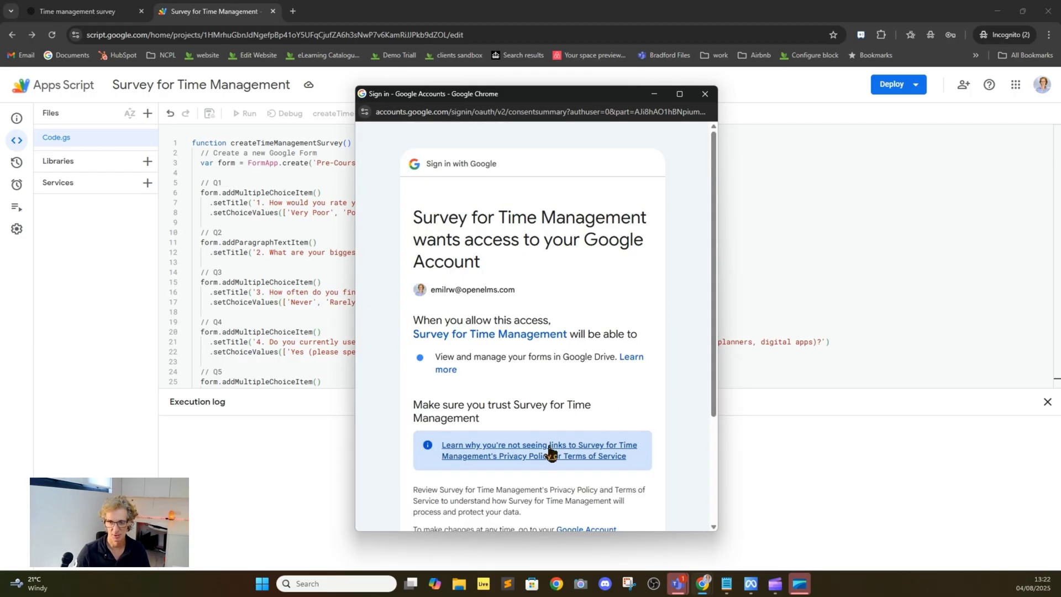
pyautogui.scroll(-3, 544, 449)
pyautogui.click(595, 445)
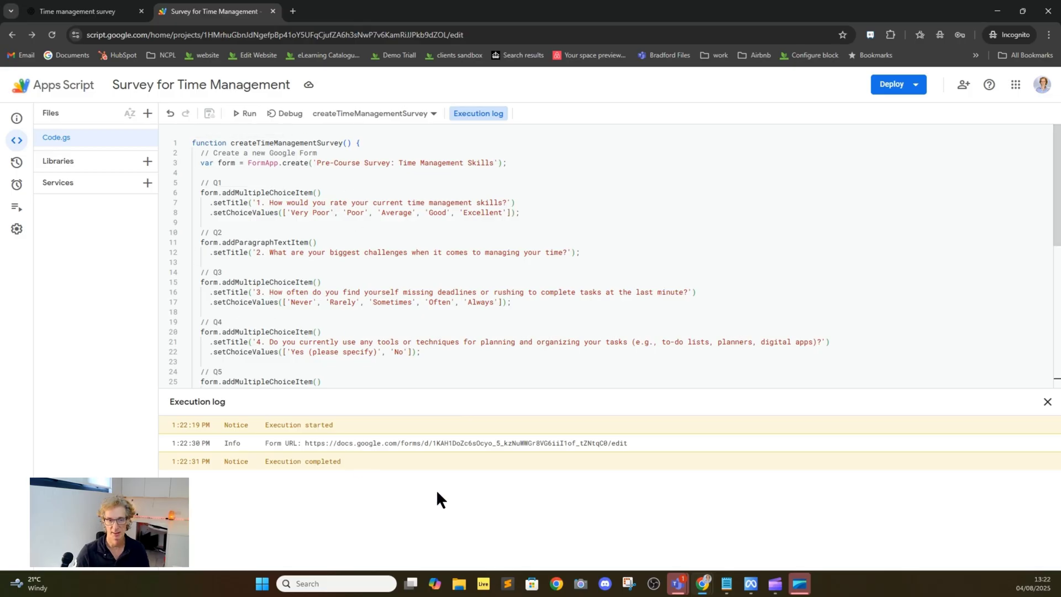
# - Open the form URL from the script's execution log in a new browser tab
pyautogui.moveTo(628, 443); pyautogui.dragTo(307, 445)
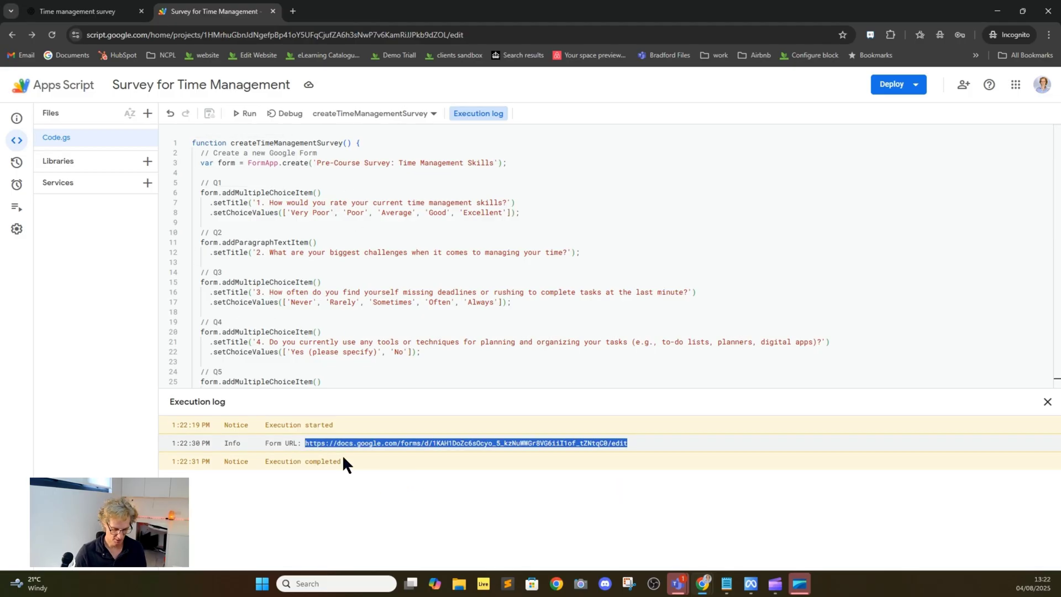
pyautogui.click(292, 11)
pyautogui.hotkey('ctrl', 'v')
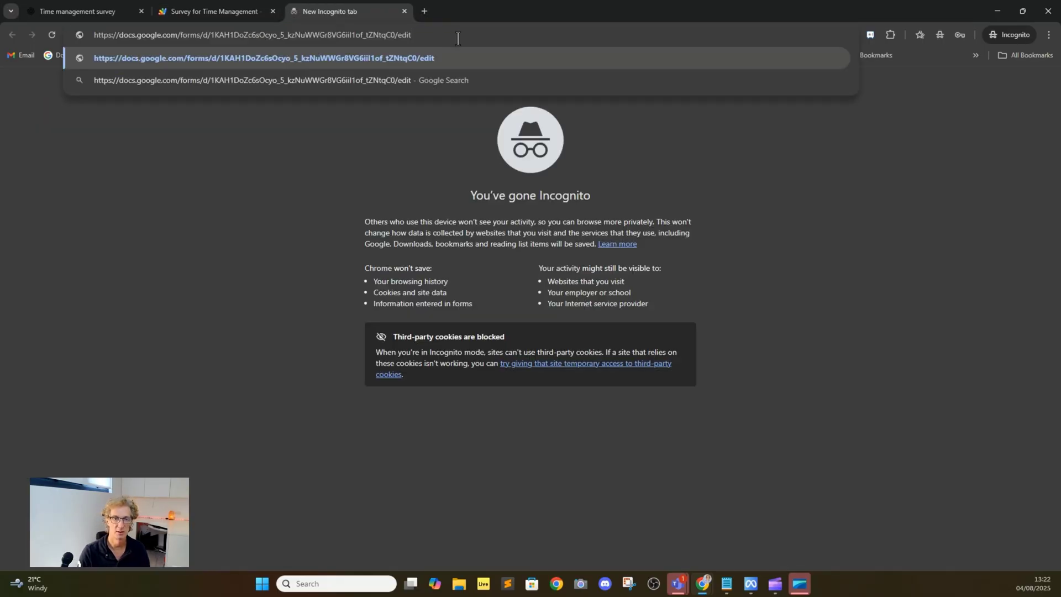
pyautogui.press('Return')
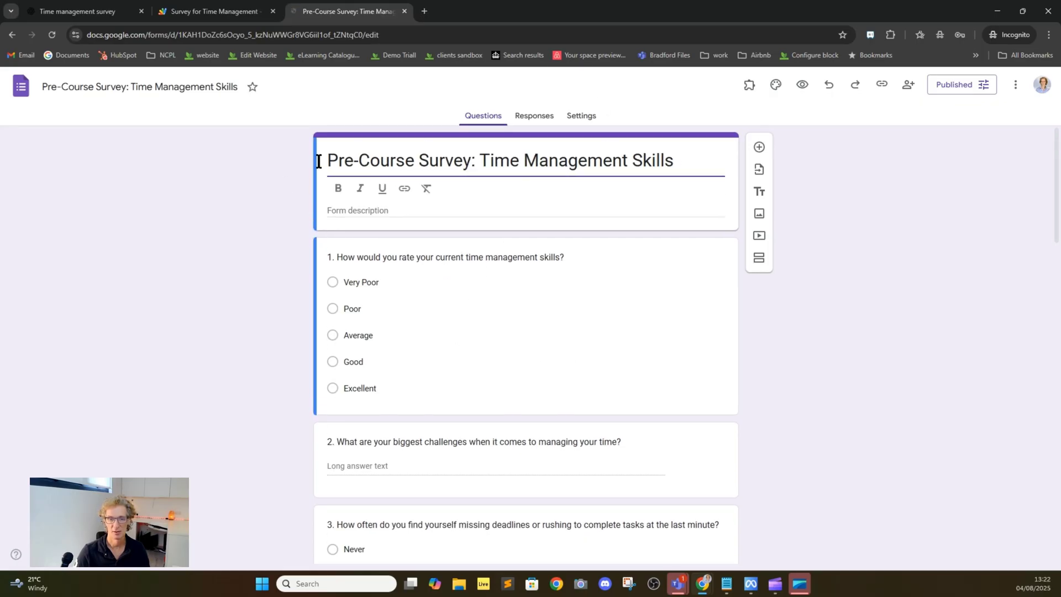
# - Look through the generated form's questions and check its responses page for the option to link to Sheets
pyautogui.scroll(-13, 475, 303)
pyautogui.scroll(8, 475, 303)
pyautogui.scroll(5, 475, 303)
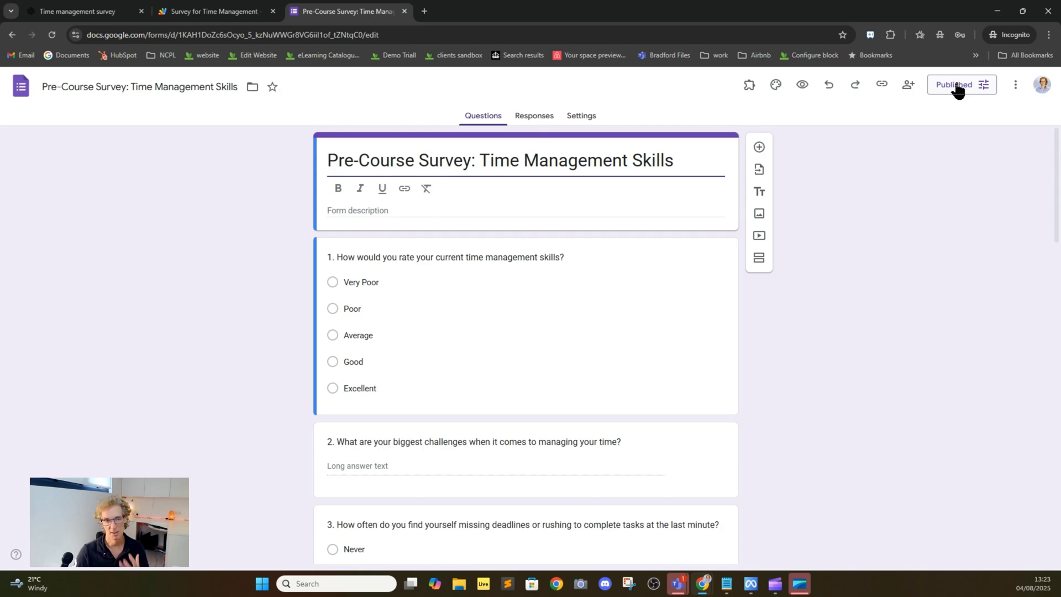
pyautogui.click(532, 121)
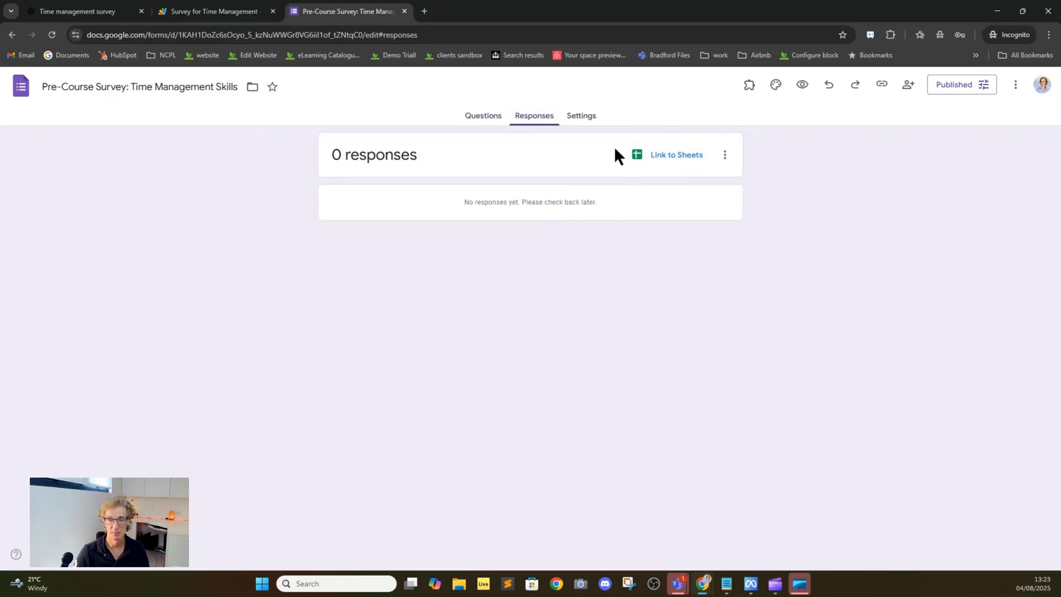
pyautogui.click(487, 125)
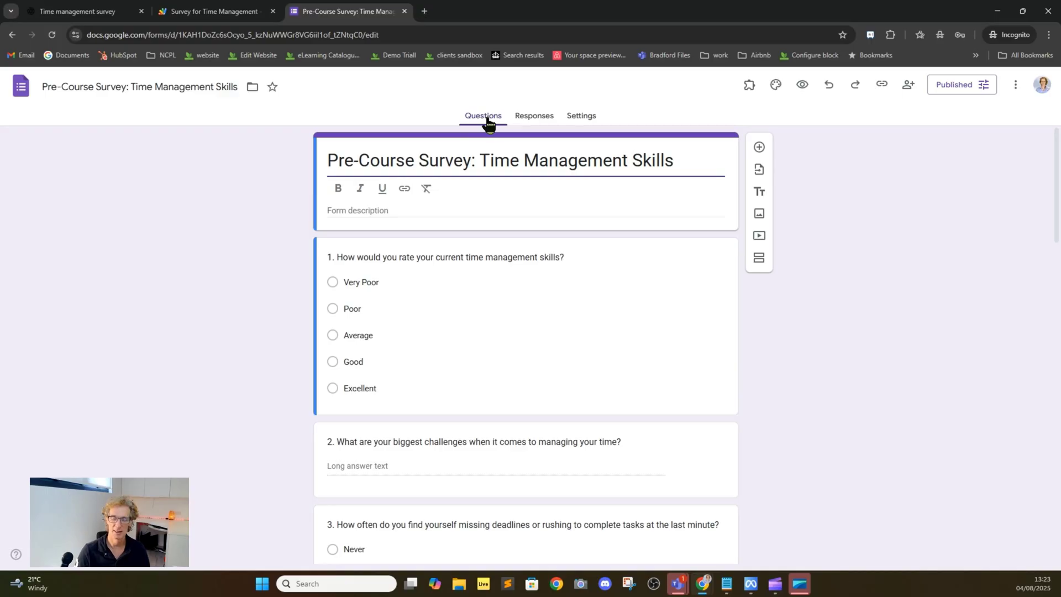
pyautogui.click(539, 123)
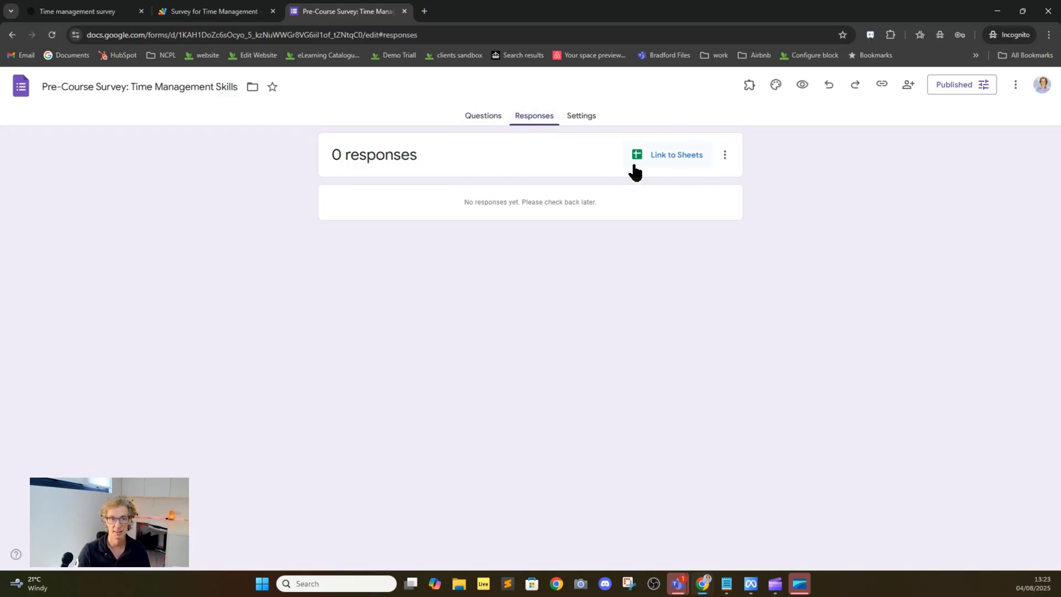
# - Return to the ChatGPT conversation and attach Sample_Time_Management_Survey_Responses.xlsx from the Downloads folder
pyautogui.click(103, 9)
pyautogui.scroll(-15, 509, 269)
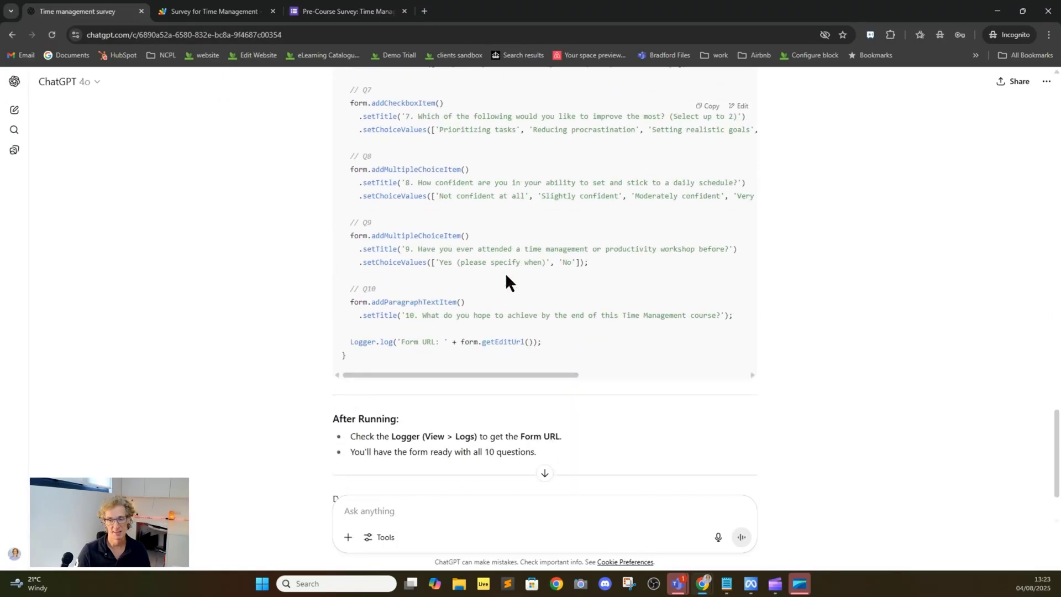
pyautogui.click(348, 537)
pyautogui.click(360, 510)
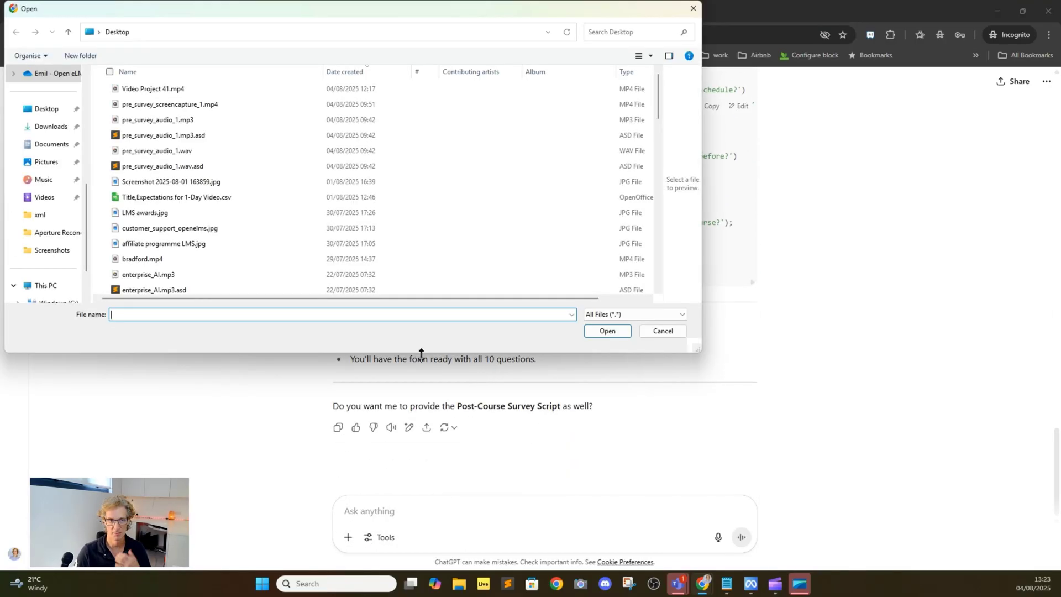
pyautogui.click(46, 131)
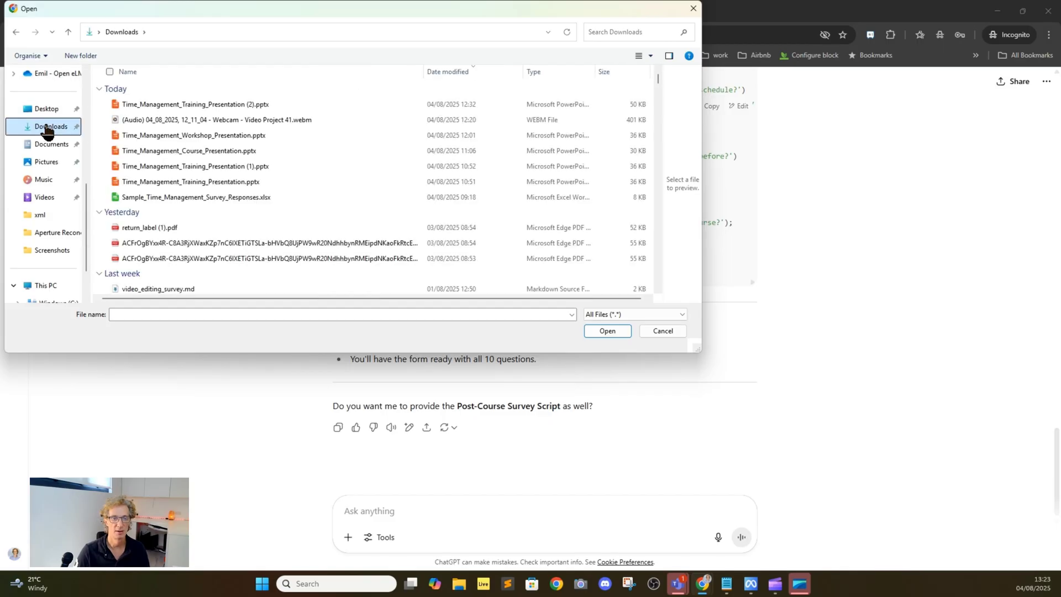
pyautogui.click(189, 197)
pyautogui.click(612, 330)
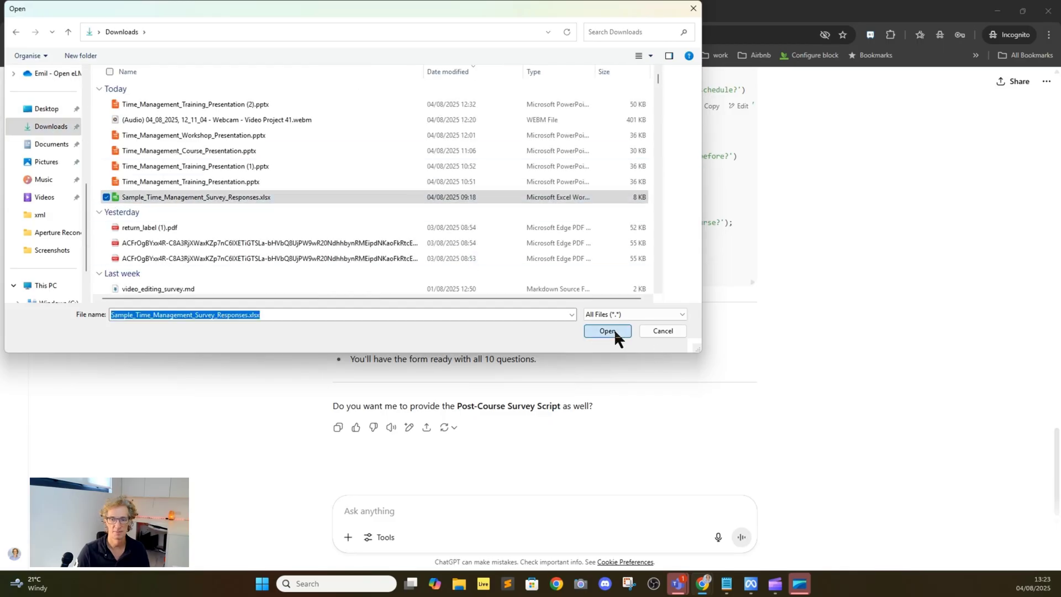
# - Send the prompt "Summarise findings" with the attached survey responses spreadsheet
pyautogui.write('Summarise fi')
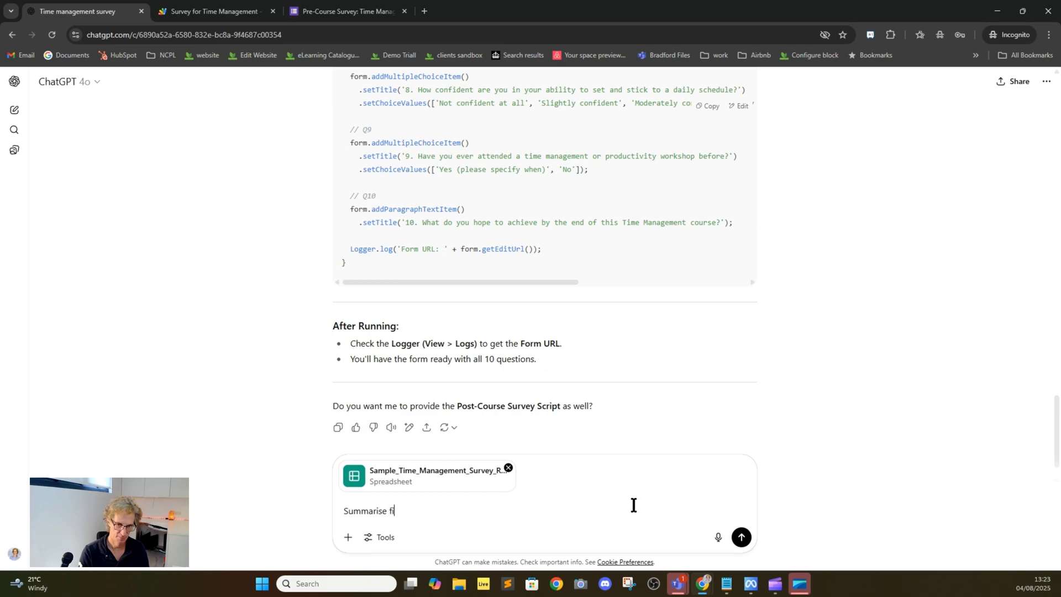
pyautogui.write('ndings')
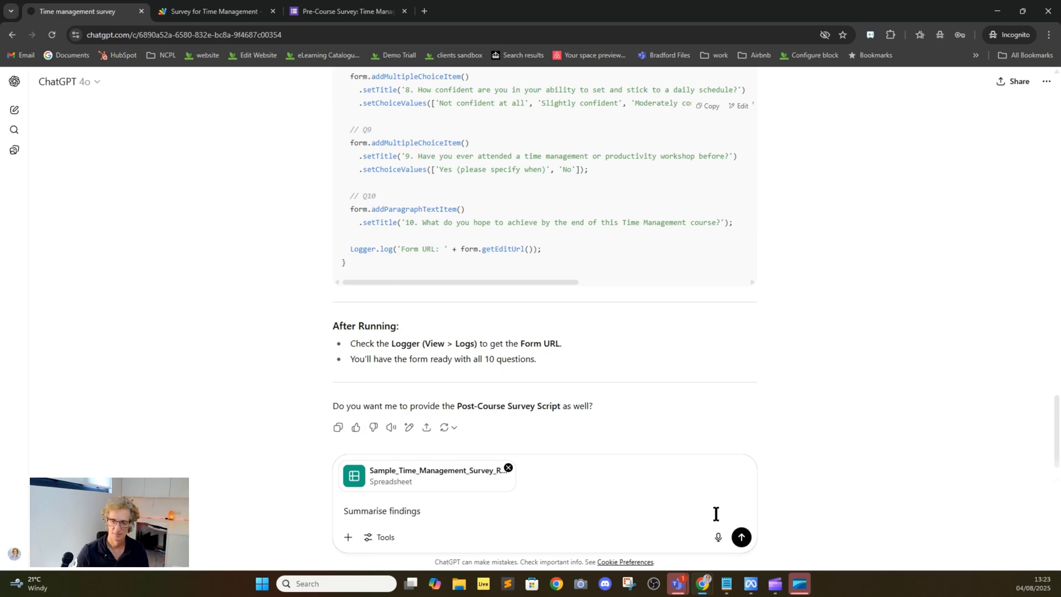
pyautogui.click(741, 539)
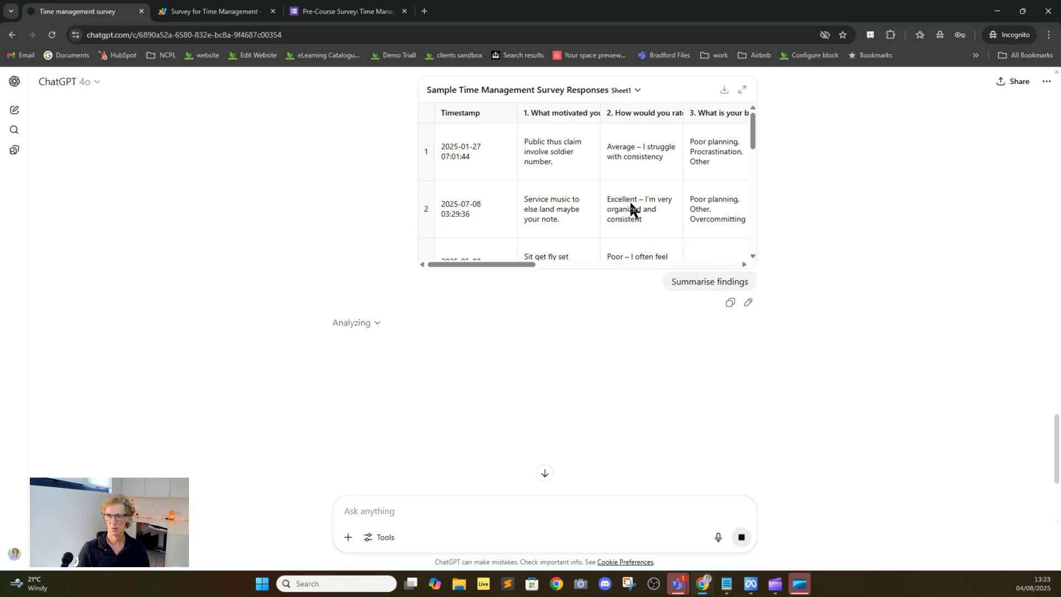
# - Read the summary of the survey findings and reply "Yes" to the offer to visualize the data with charts
pyautogui.scroll(-3, 629, 204)
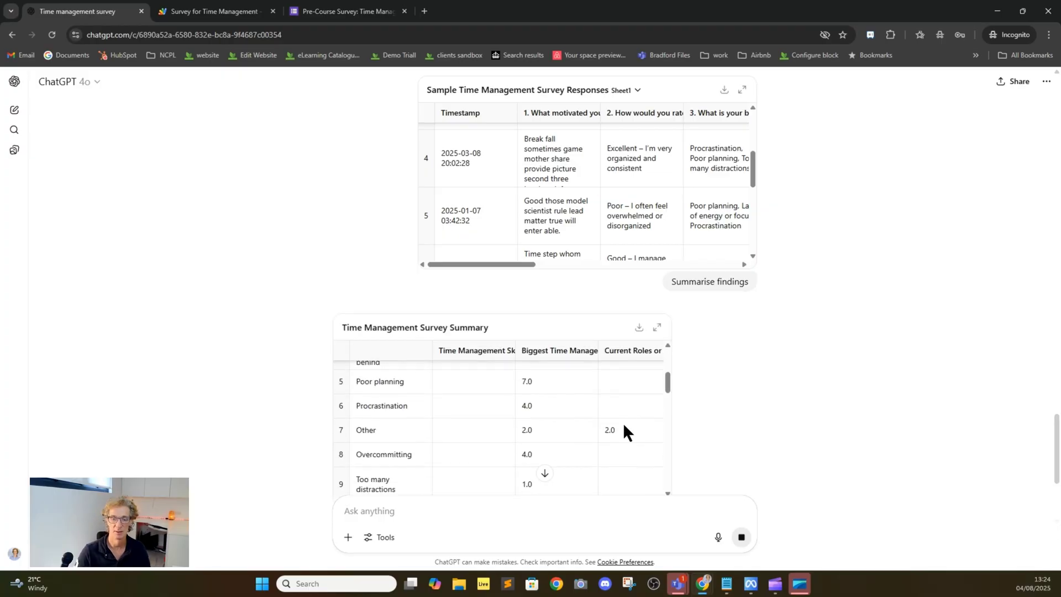
pyautogui.scroll(-8, 609, 402)
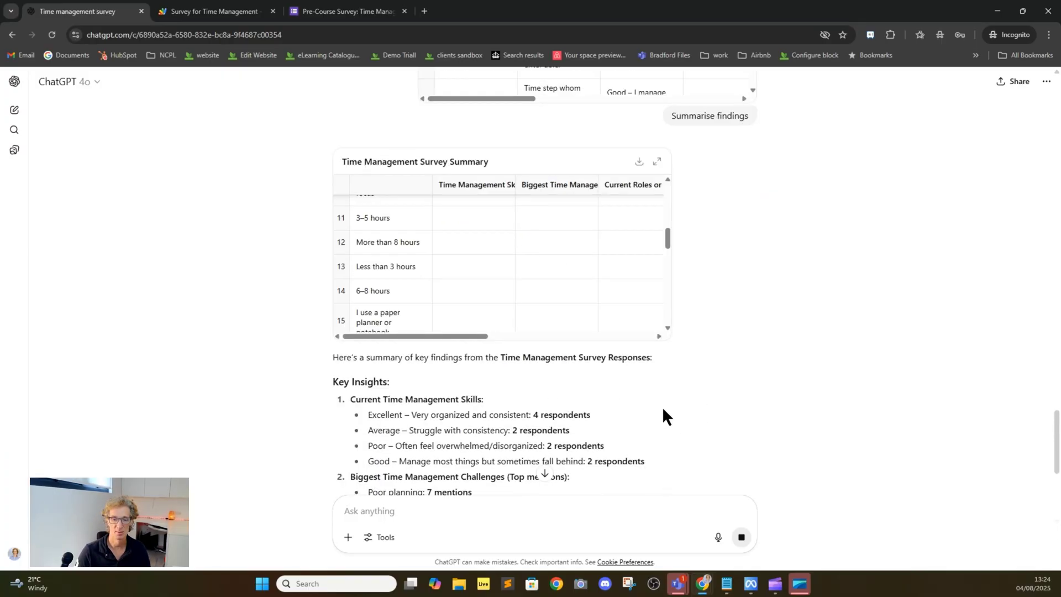
pyautogui.scroll(-6, 415, 357)
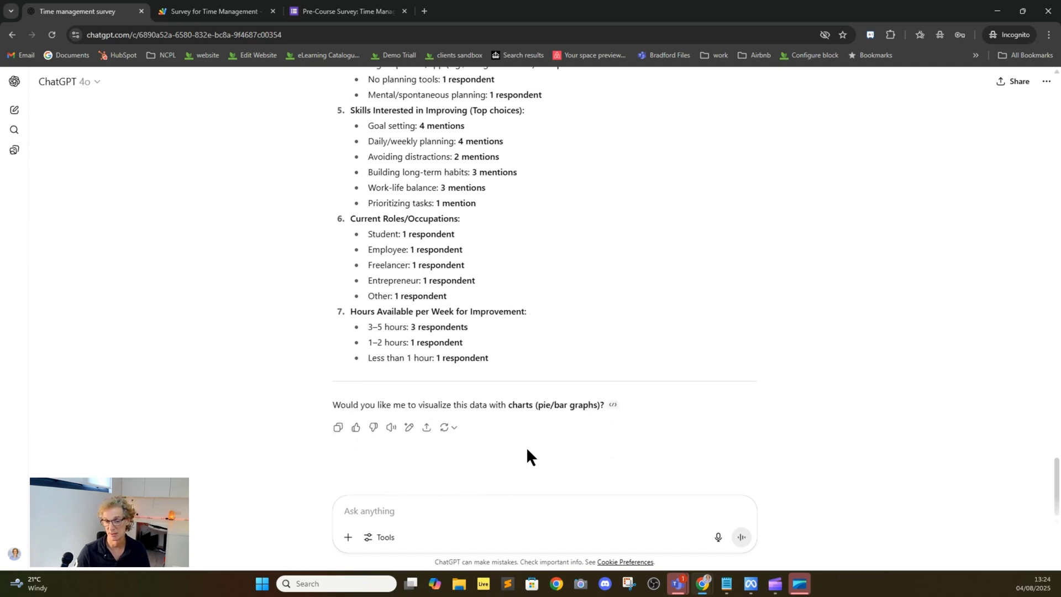
pyautogui.click(391, 511)
pyautogui.write('Yes')
pyautogui.press('Return')
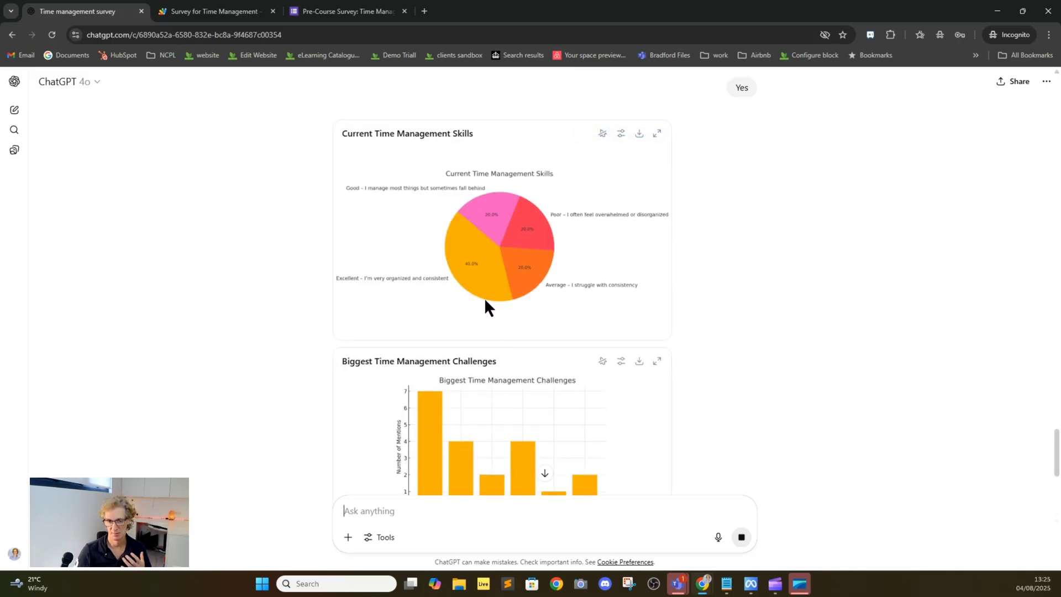
# - Review the survey charts and ask ChatGPT to tailor a one day training session on Time Management for this target audience
pyautogui.scroll(-3, 486, 304)
pyautogui.scroll(-2, 459, 356)
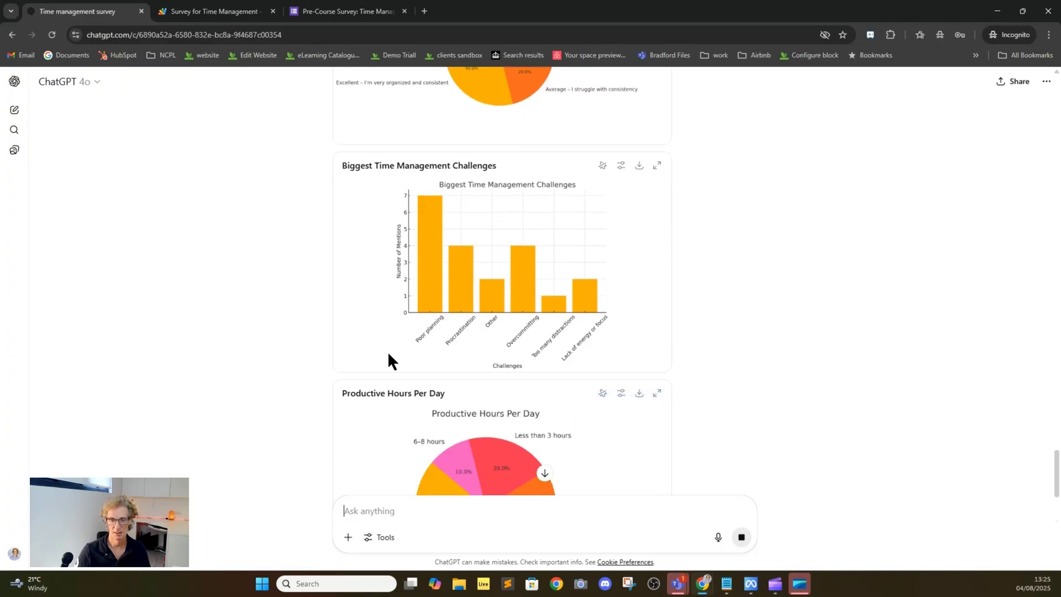
pyautogui.scroll(-4, 436, 257)
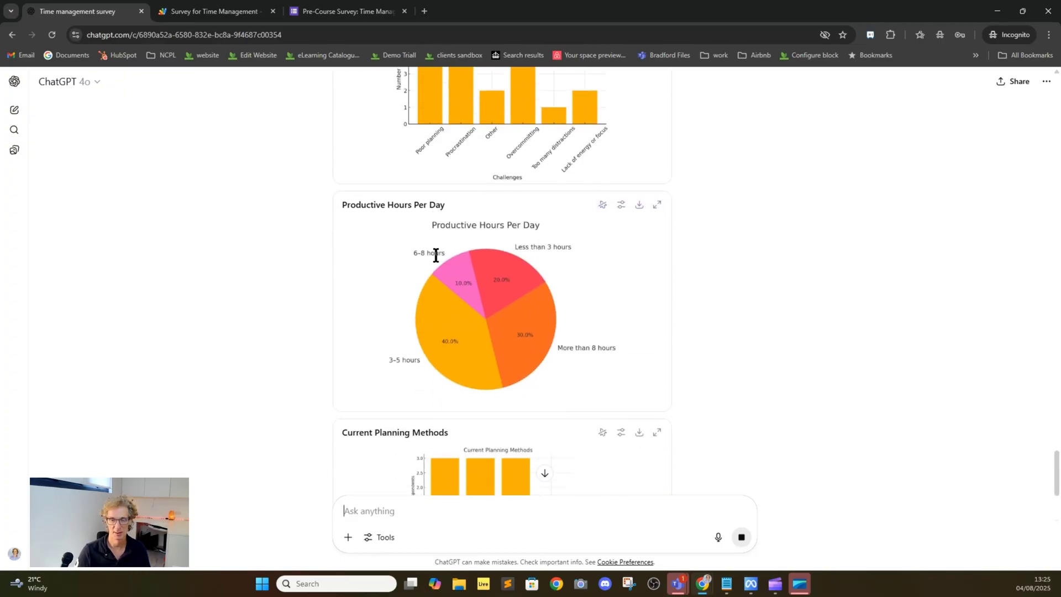
pyautogui.scroll(-4, 435, 259)
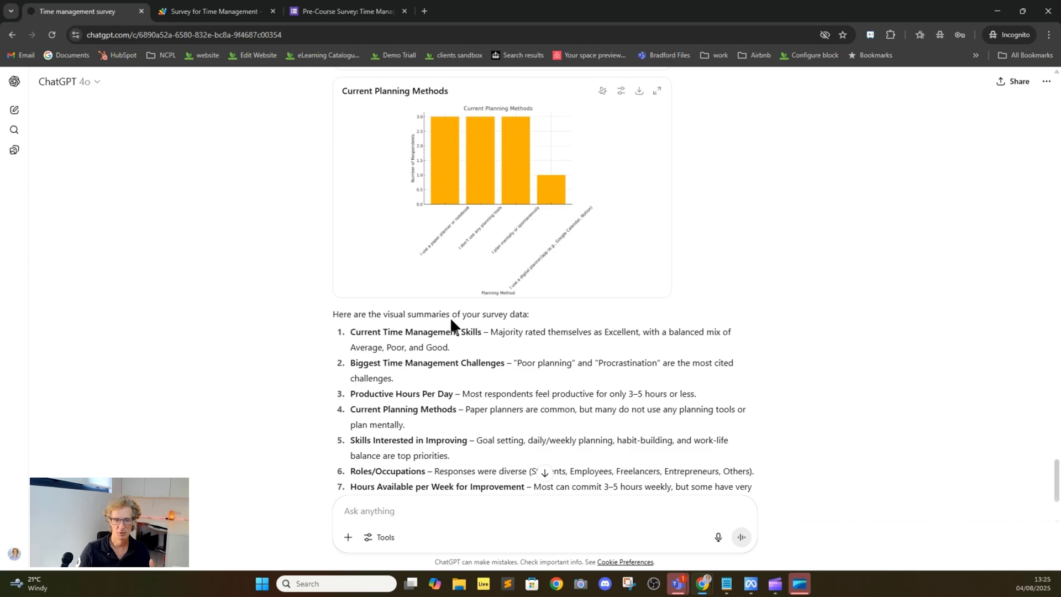
pyautogui.scroll(-3, 398, 365)
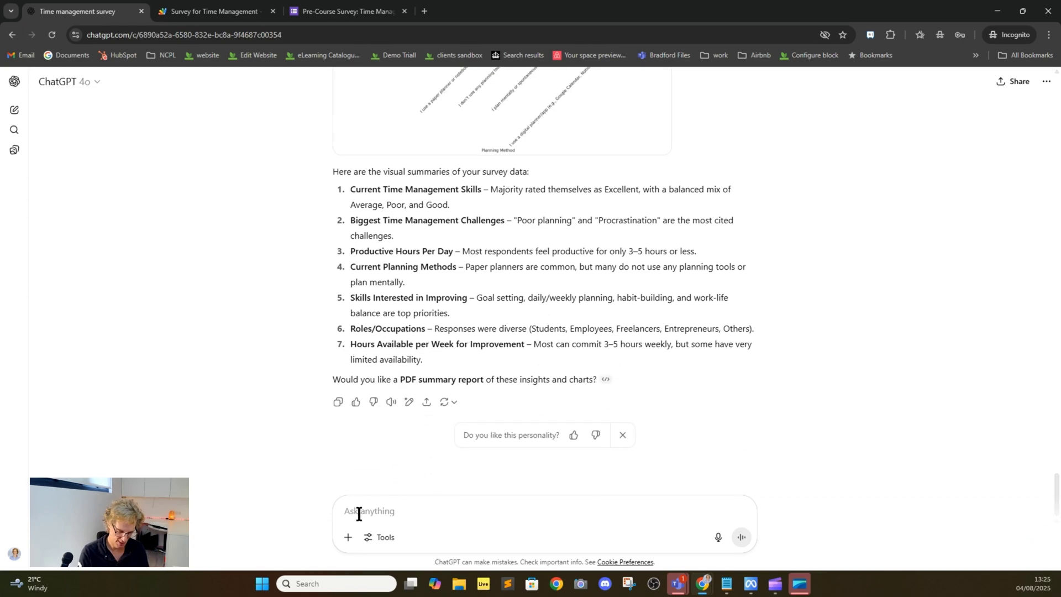
pyautogui.write('q')
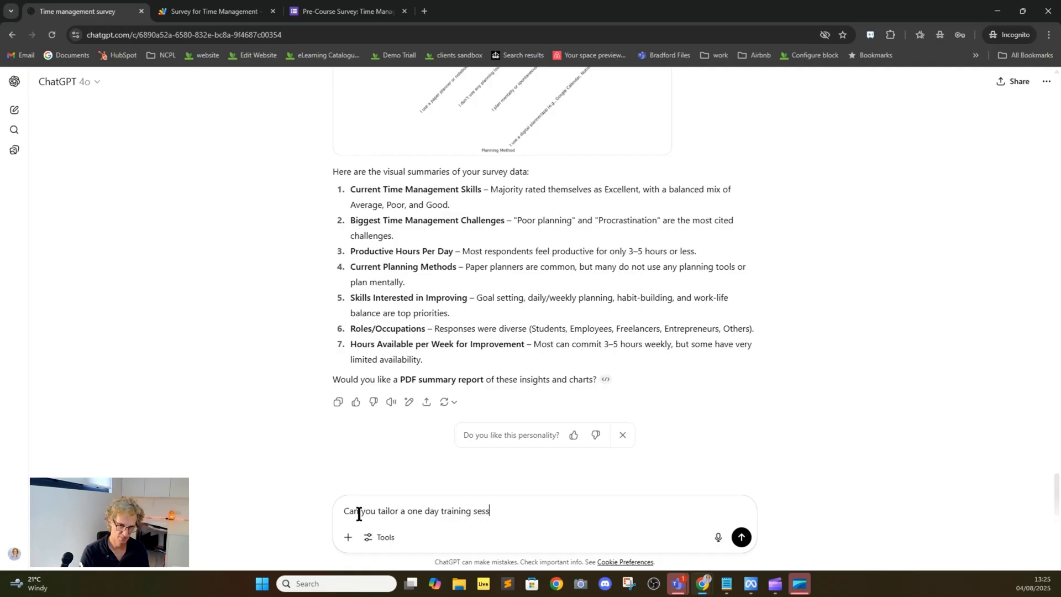
pyautogui.write('on T')
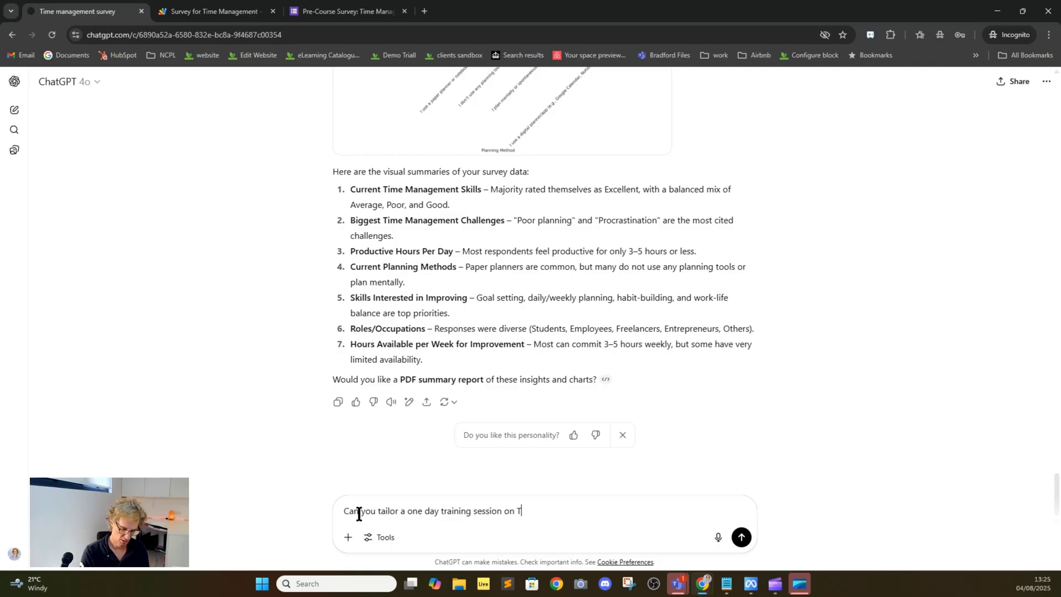
pyautogui.write('ime Mnaagem')
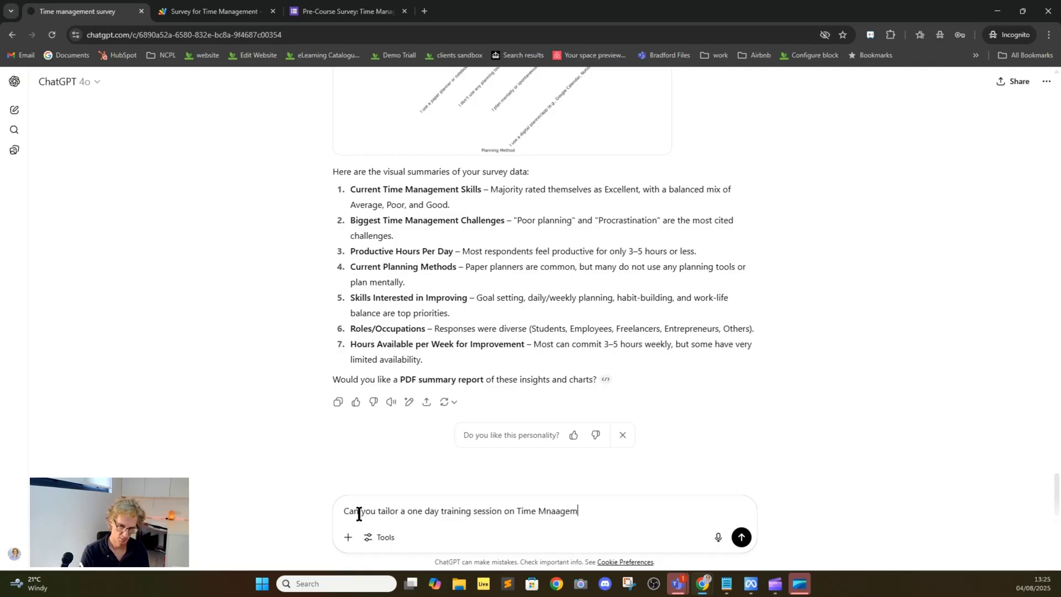
pyautogui.write('ent for this target audience')
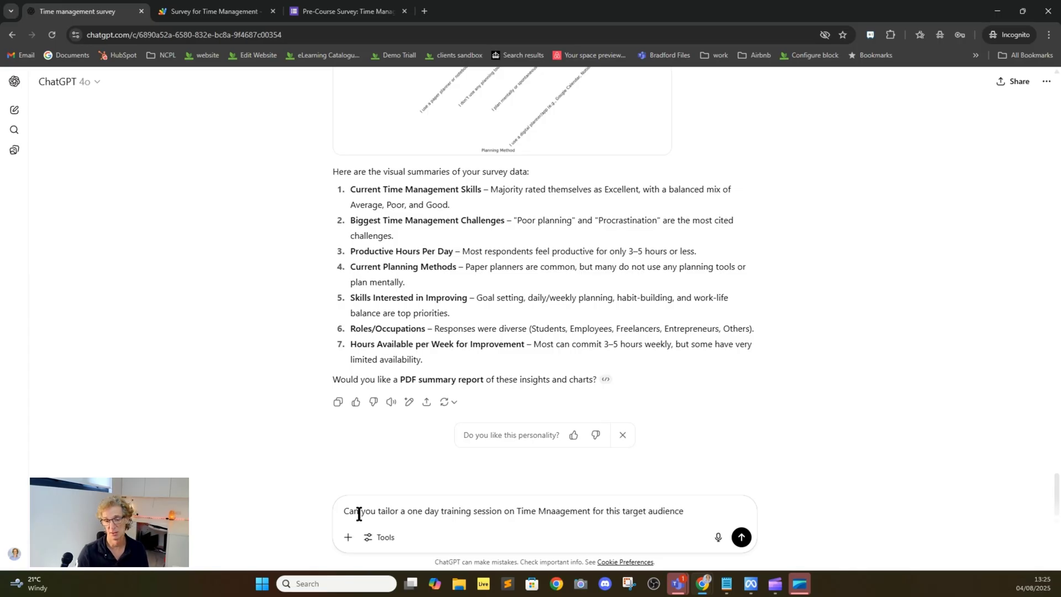
pyautogui.click(742, 539)
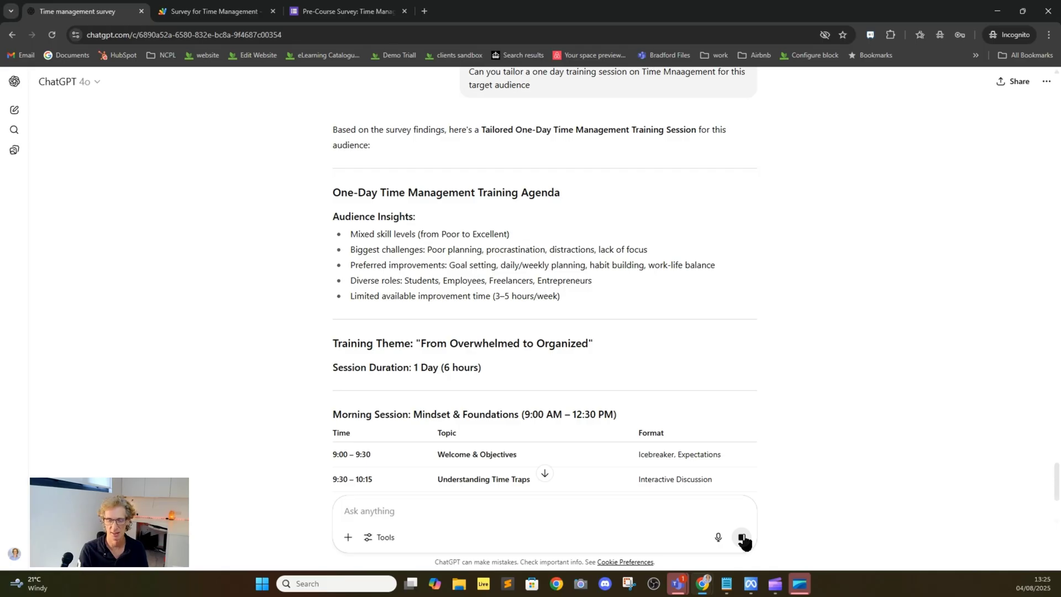
# - Read through the one-day training agenda, covering the morning, afternoon and wrap-up sessions
pyautogui.scroll(-4, 535, 384)
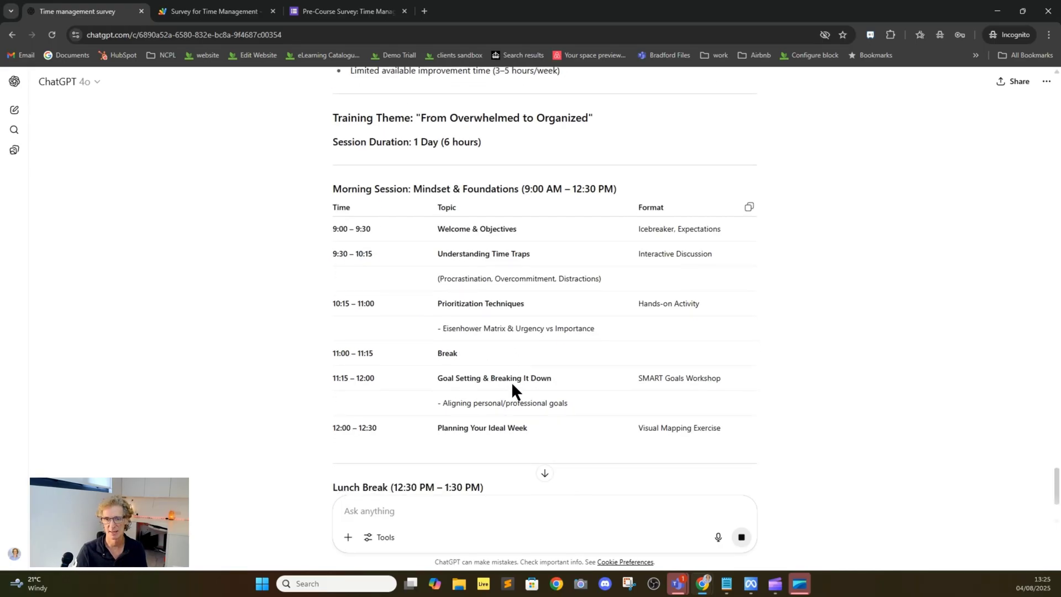
pyautogui.scroll(-2, 512, 381)
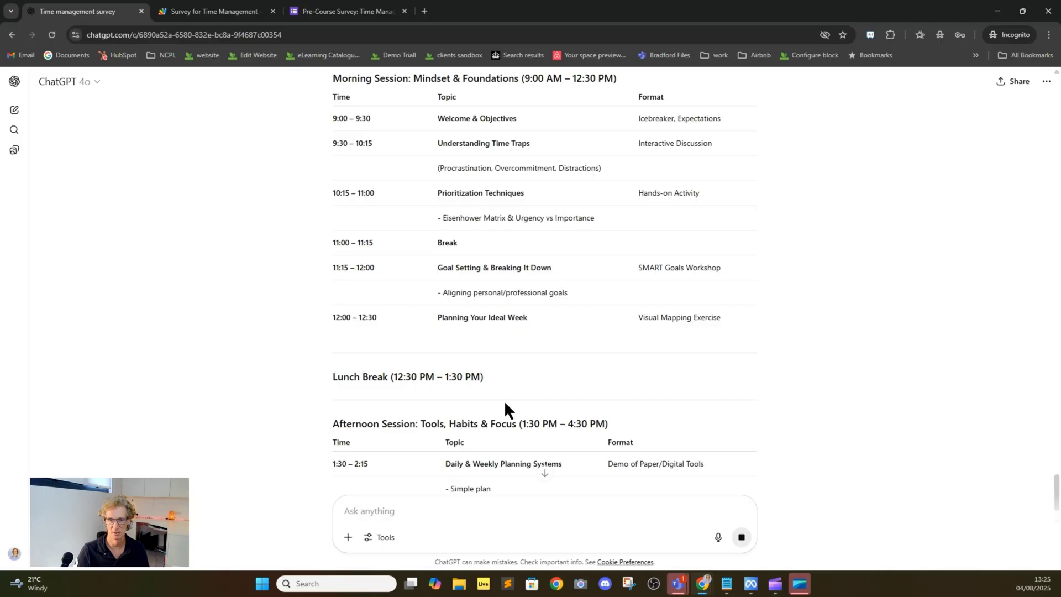
pyautogui.scroll(1, 503, 400)
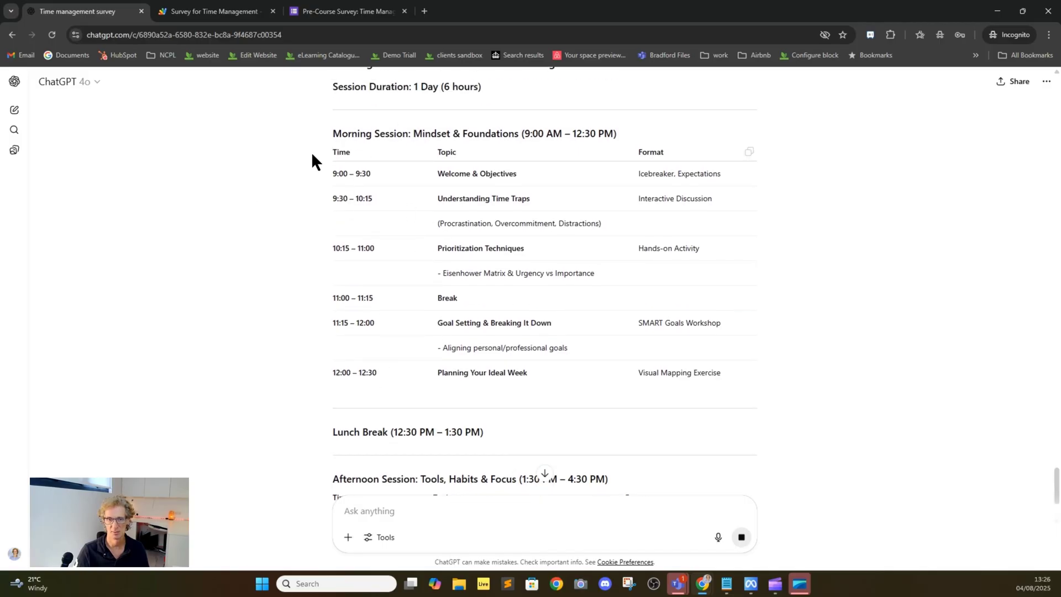
pyautogui.scroll(-4, 455, 336)
pyautogui.scroll(-3, 455, 327)
pyautogui.scroll(-5, 485, 355)
pyautogui.scroll(15, 384, 358)
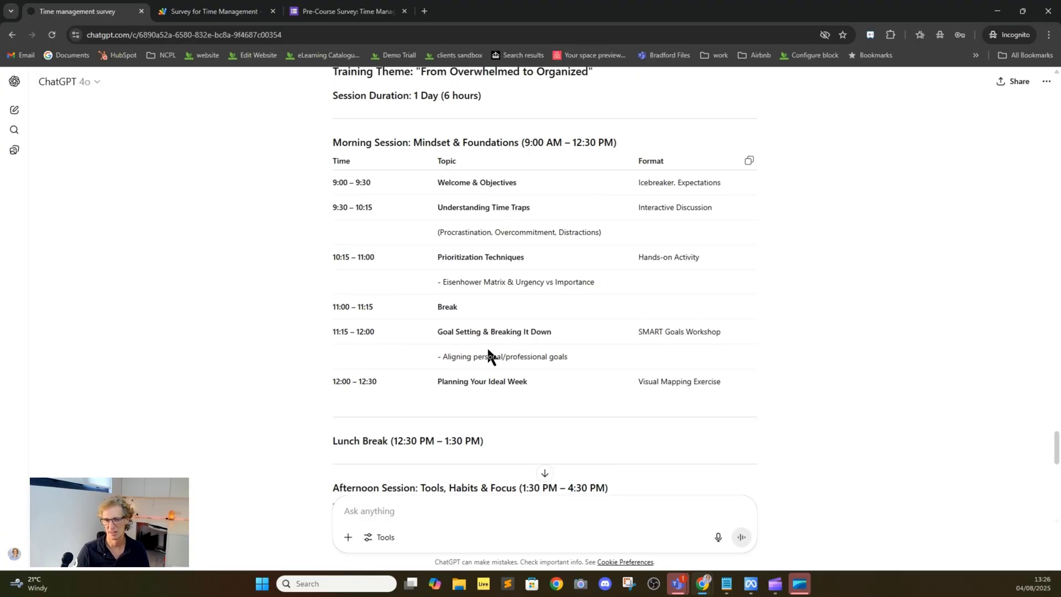
pyautogui.scroll(-5, 482, 334)
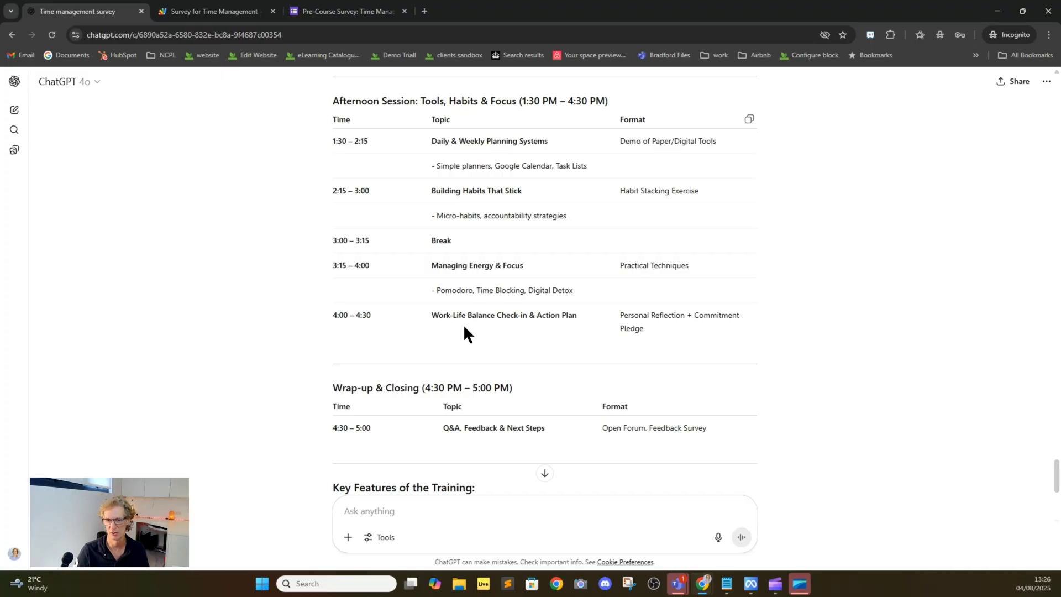
# - Ask ChatGPT to put more emphasis on the 80:20 rule and end the training at 4pm
pyautogui.scroll(-5, 463, 324)
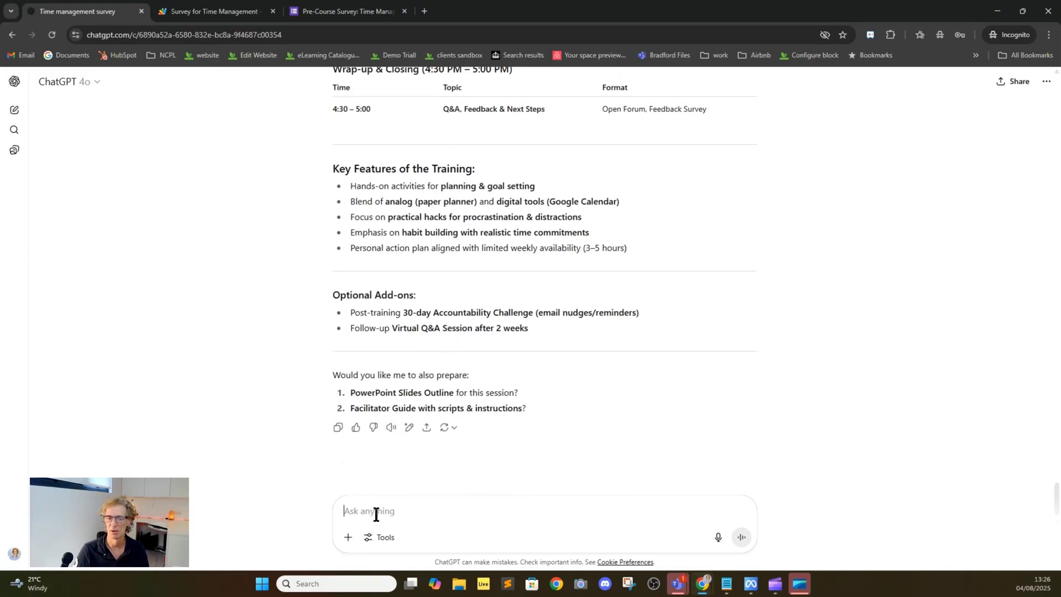
pyautogui.write('Pu')
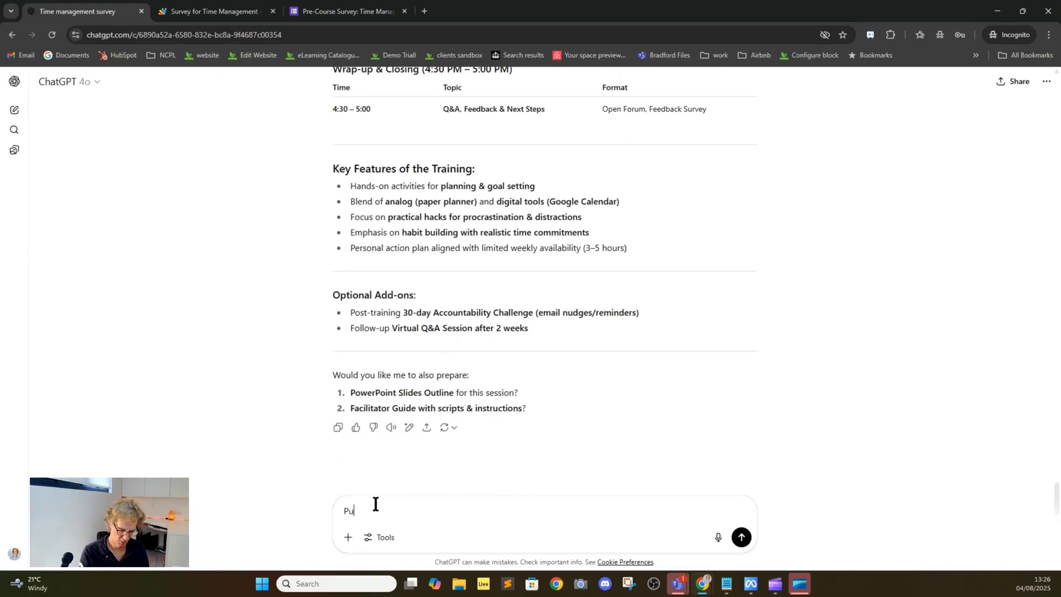
pyautogui.write('t more emp')
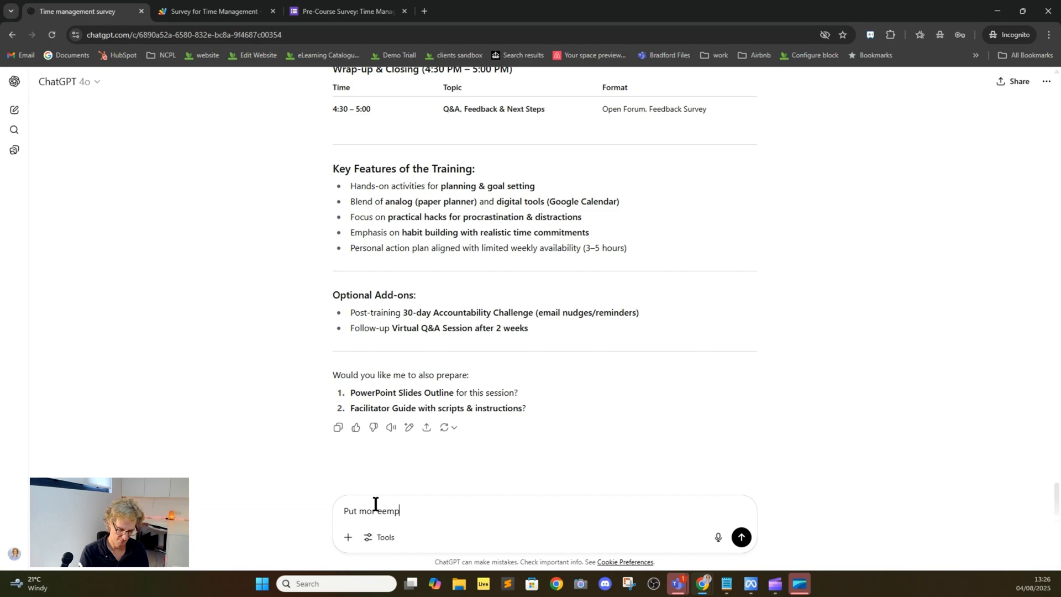
pyautogui.write('hasis on the 80:20 rule and end the tra')
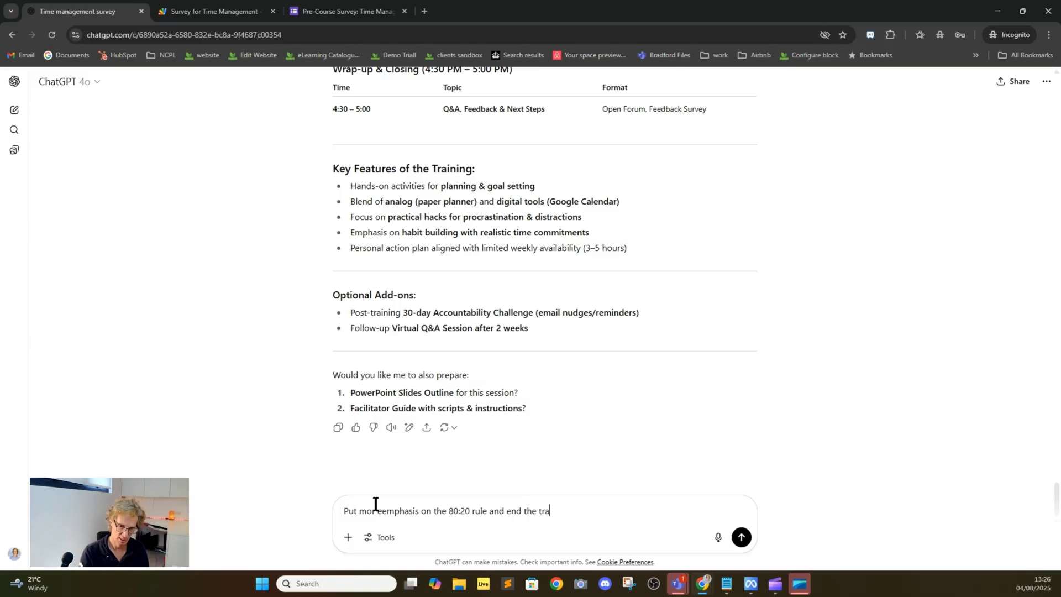
pyautogui.write('ining at 4pm')
pyautogui.press('Return')
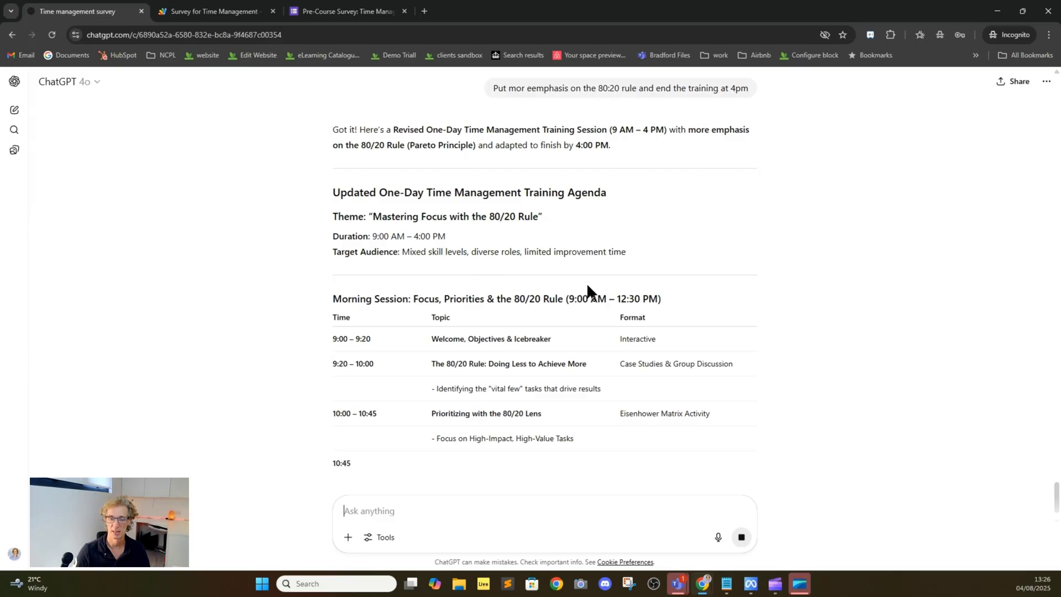
# - Read through the revised one-day agenda, from the morning session to the closing and the emphasis enhancements
pyautogui.scroll(-5, 508, 313)
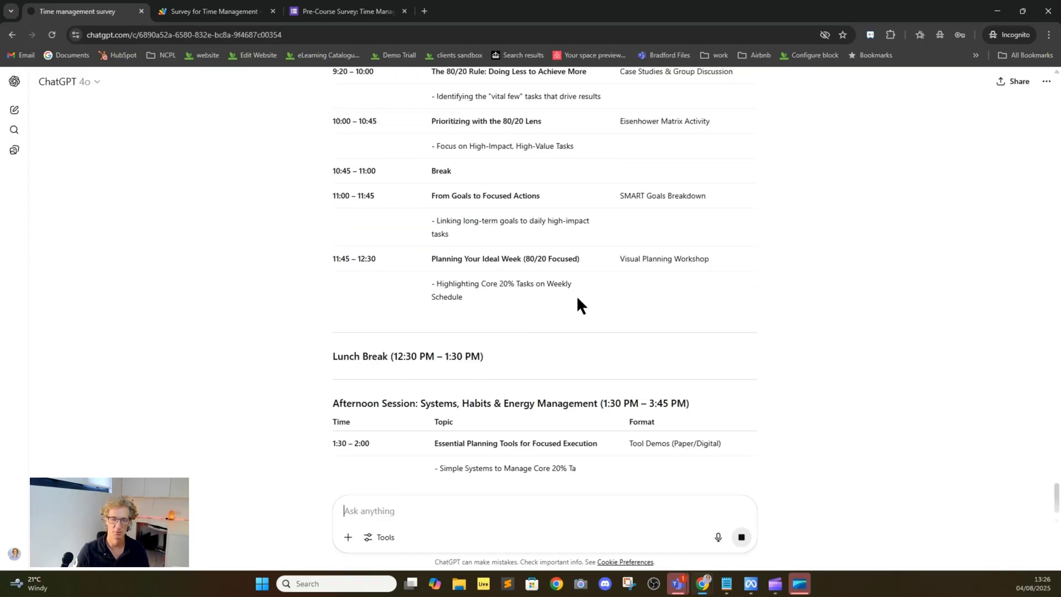
pyautogui.scroll(-1, 576, 295)
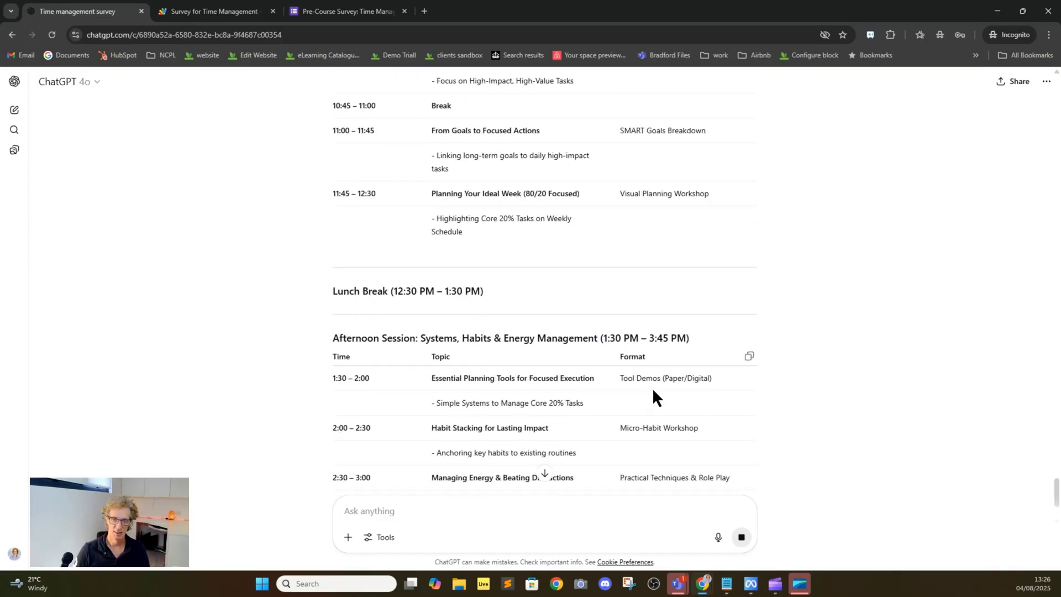
pyautogui.scroll(-5, 446, 341)
pyautogui.scroll(6, 446, 342)
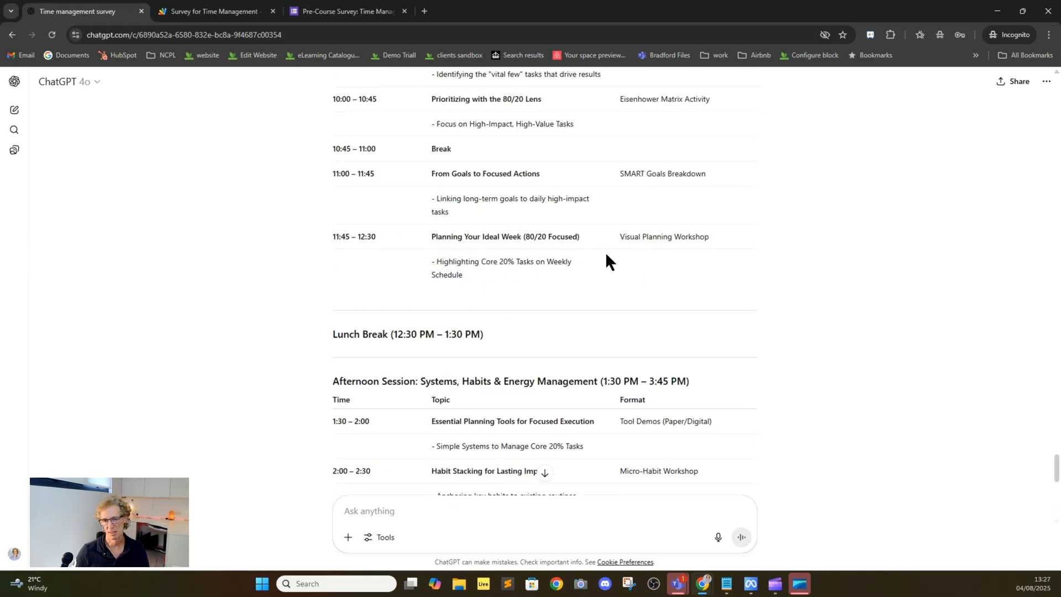
pyautogui.scroll(-7, 605, 251)
pyautogui.scroll(-3, 606, 258)
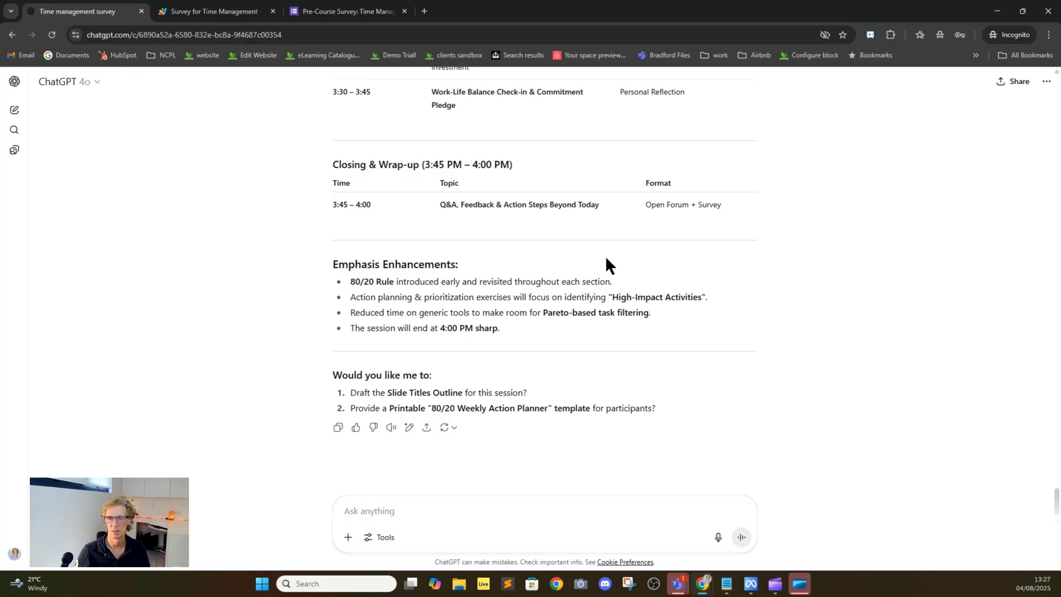
# - Send the prompt "can you produce a single Powerpoint deck for the whole day"
pyautogui.click(584, 544)
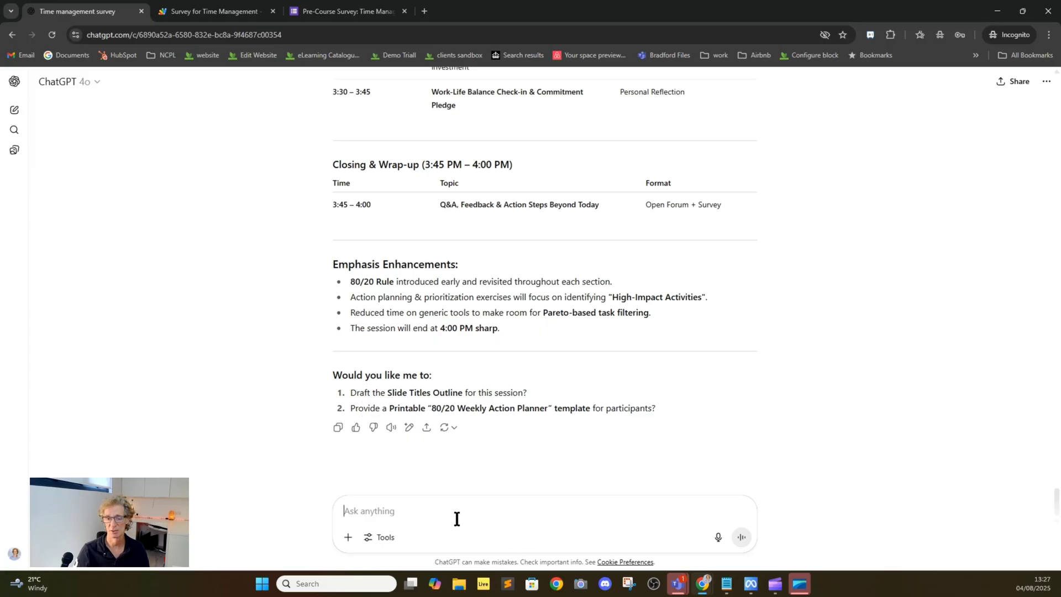
pyautogui.click(401, 511)
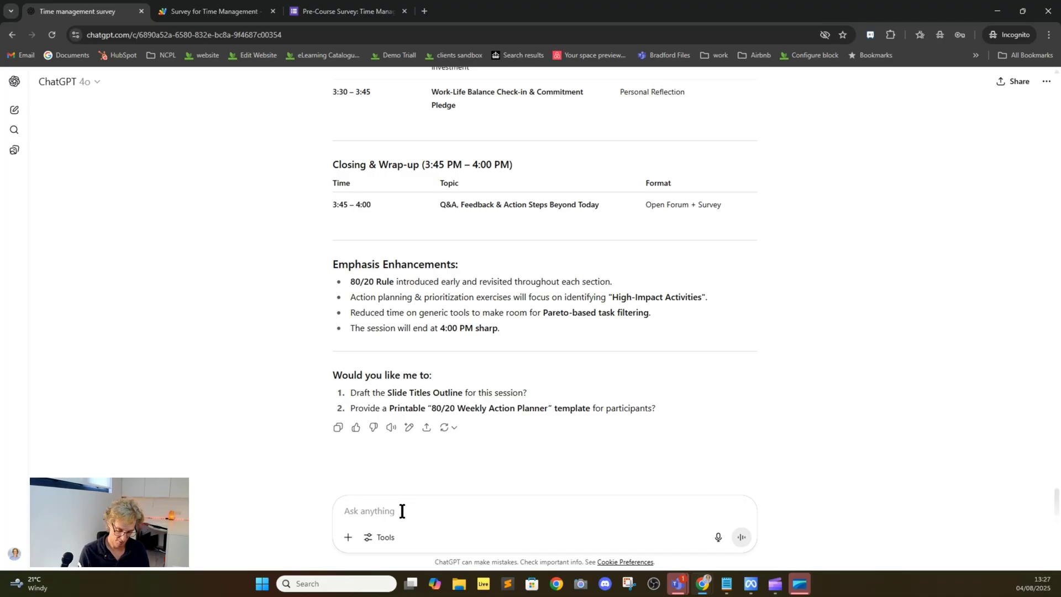
pyautogui.write('can you ')
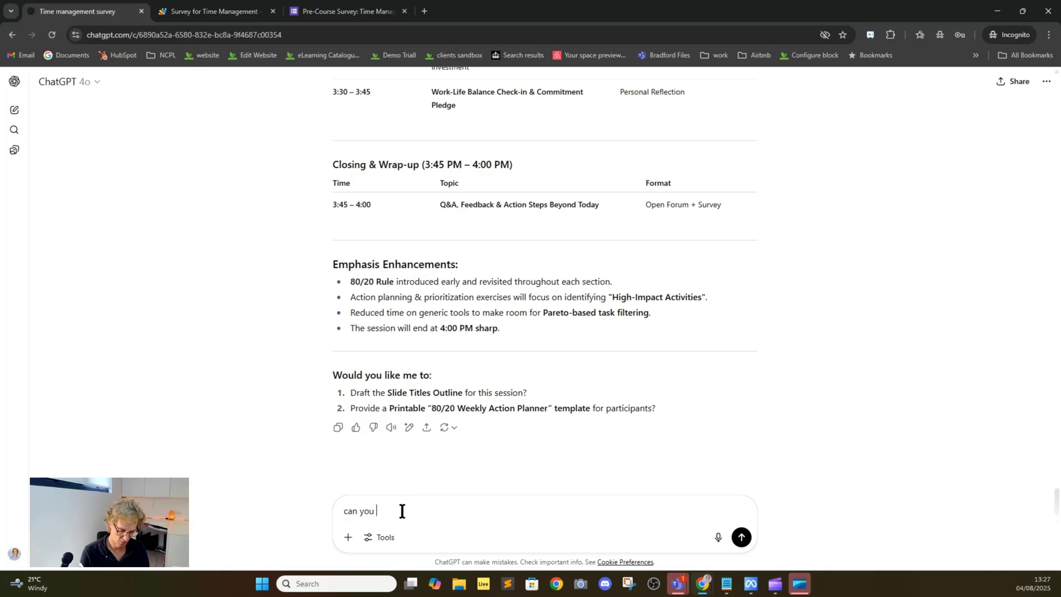
pyautogui.write('produce a single ')
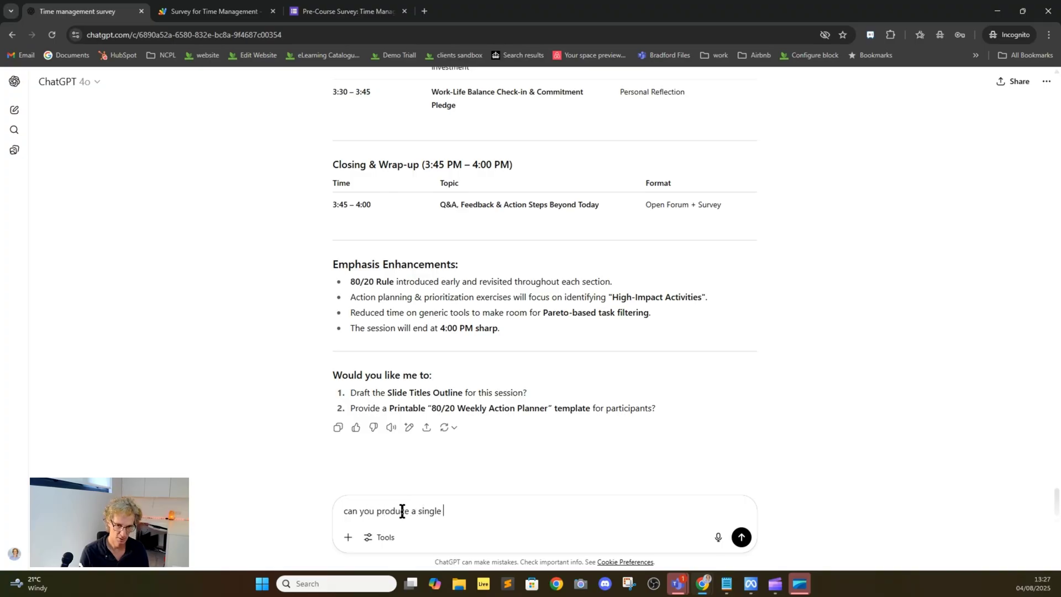
pyautogui.write('PowerP')
pyautogui.press('BackSpace')
pyautogui.write('point ')
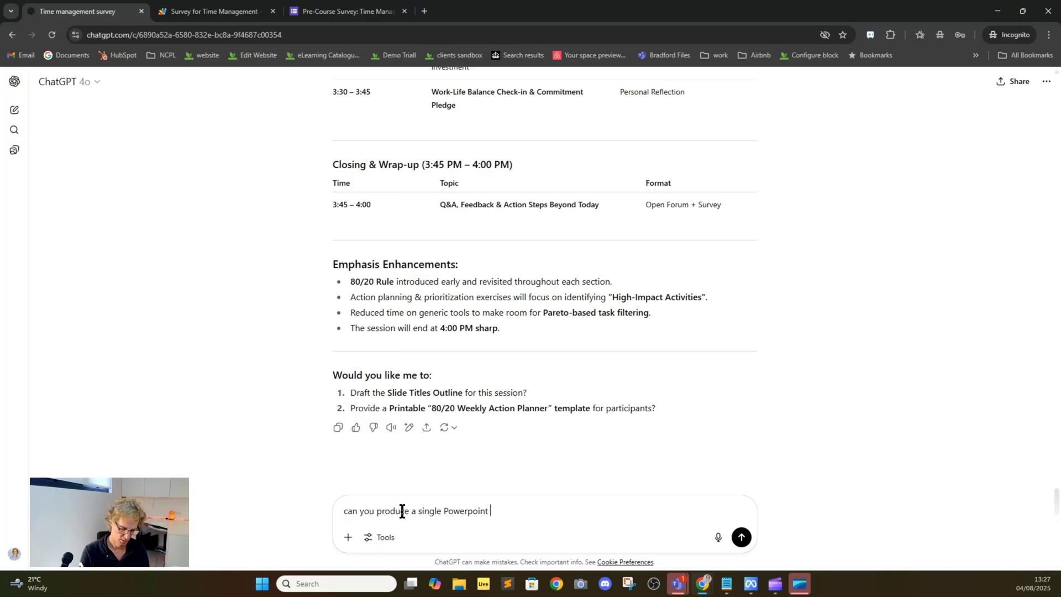
pyautogui.write('deck for the whole day')
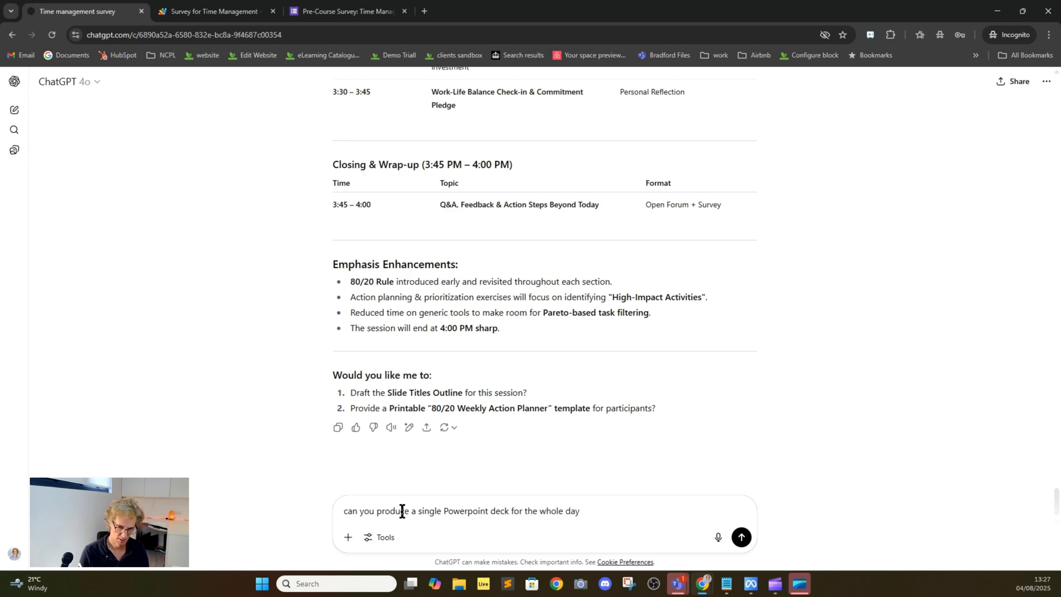
pyautogui.press('Return')
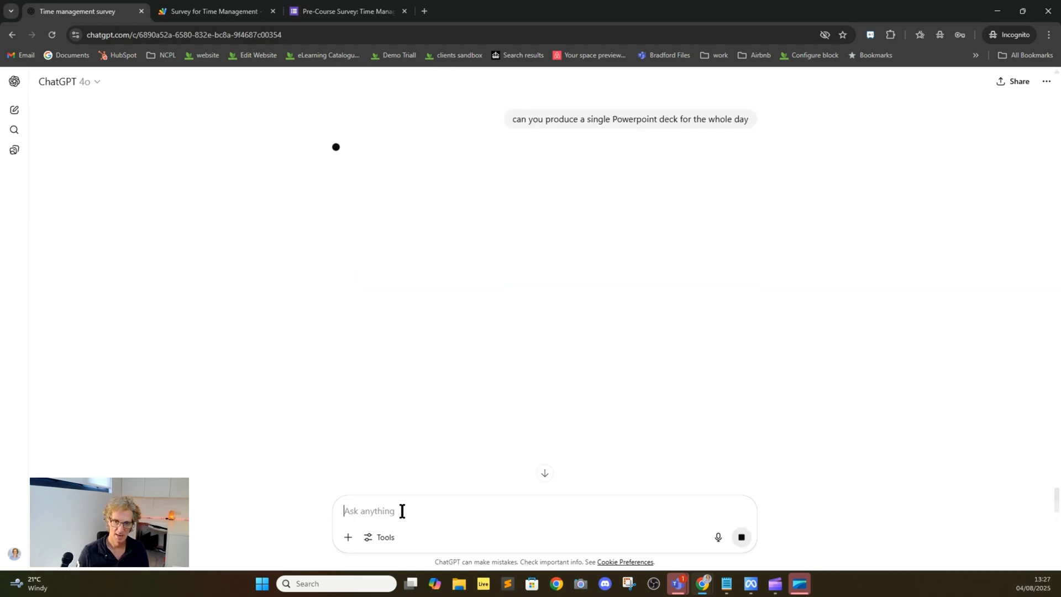
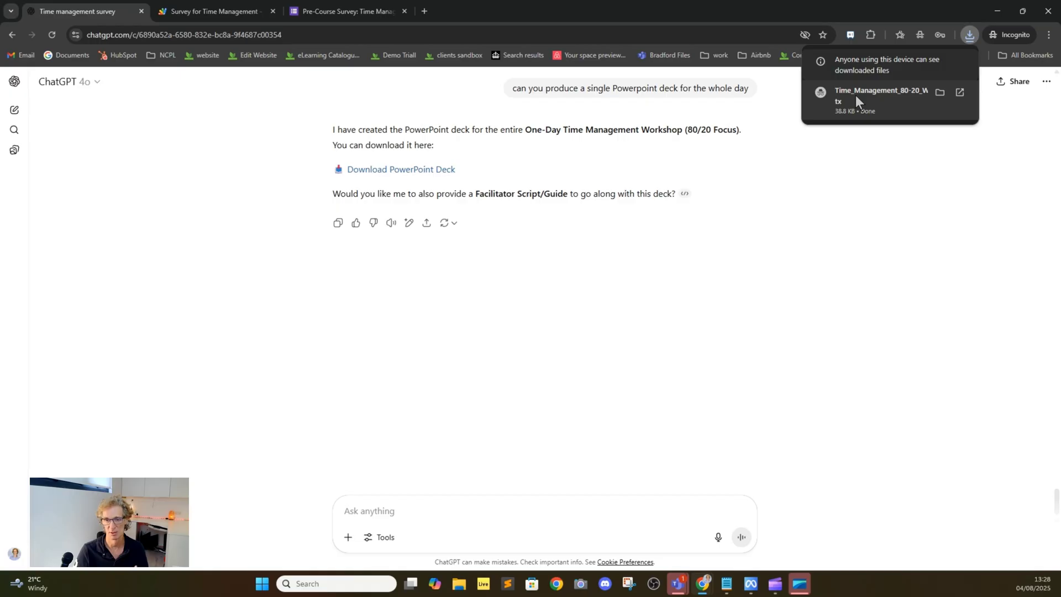
# - Open the downloaded Time_Management_80-20_Workshop.pptx in LibreOffice Impress, look through its first seven slides, and close the deck
pyautogui.click(855, 95)
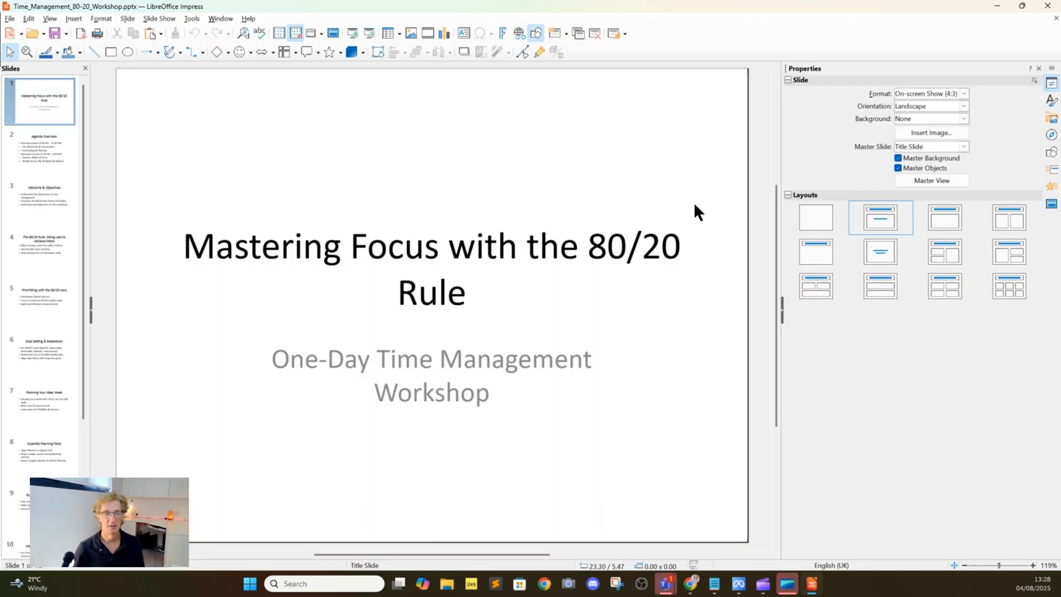
pyautogui.click(41, 139)
pyautogui.click(48, 218)
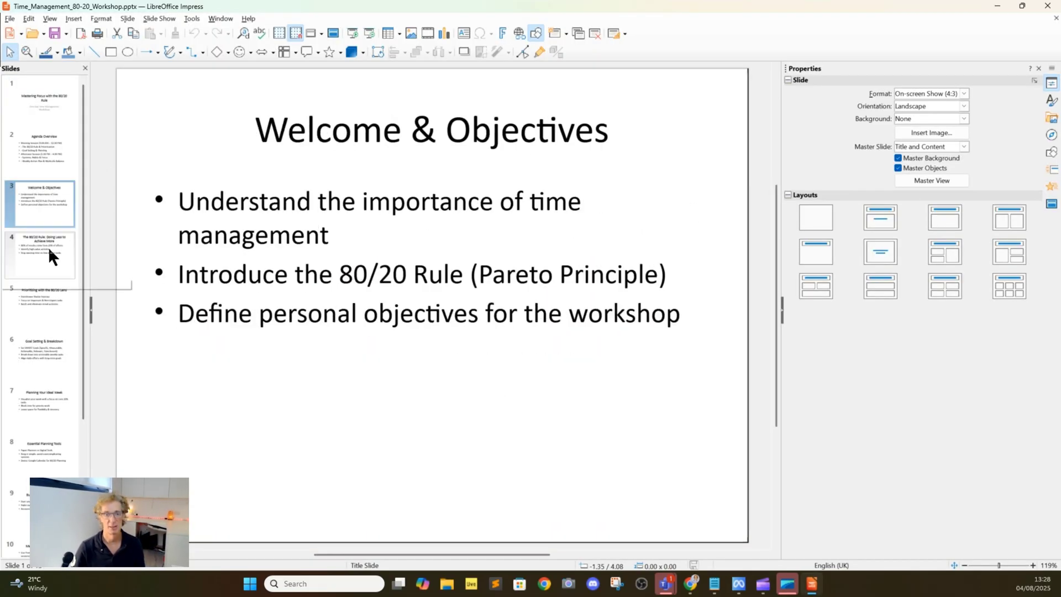
pyautogui.moveTo(48, 246); pyautogui.dragTo(45, 303)
pyautogui.click(44, 302)
pyautogui.click(42, 359)
pyautogui.click(42, 397)
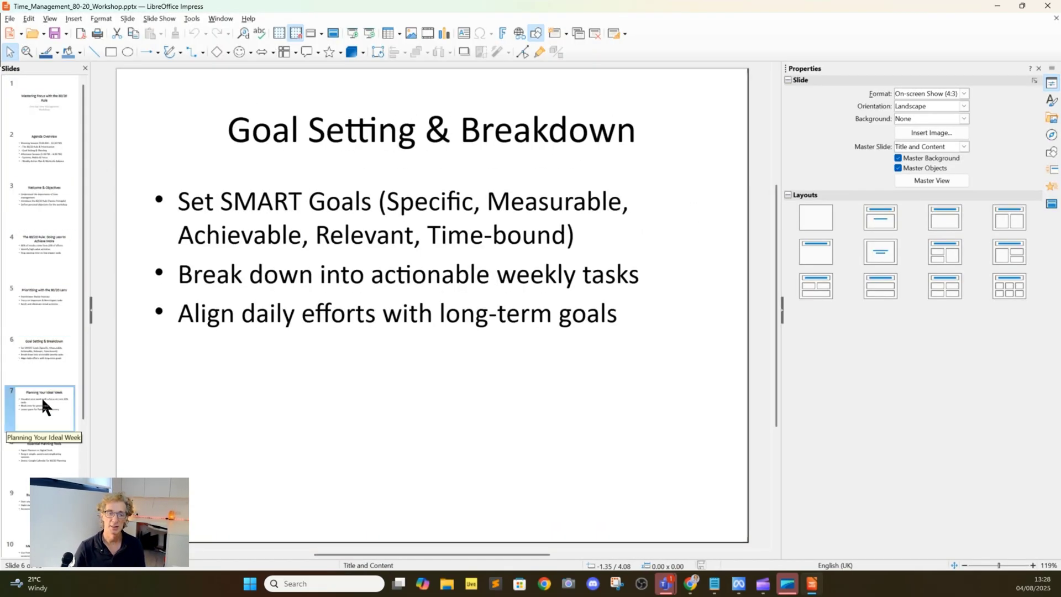
pyautogui.click(49, 331)
pyautogui.click(44, 243)
pyautogui.click(43, 192)
pyautogui.click(49, 139)
pyautogui.click(43, 100)
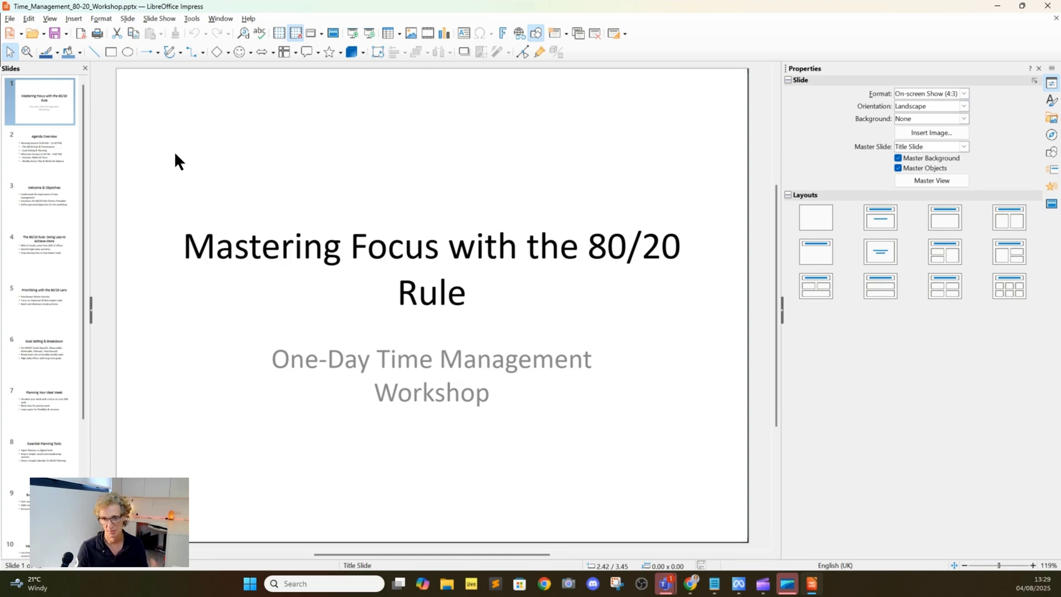
pyautogui.hotkey('alt', 'F4')
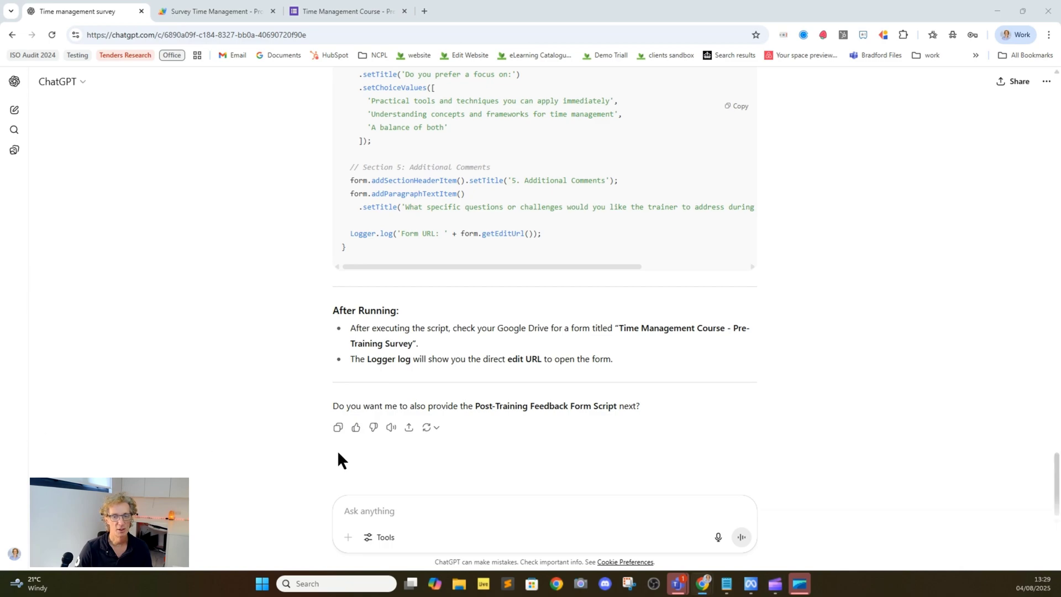
# - Draft the prompt "Role play you are a difficult student, lets have a dialogue" in the time management survey chat
pyautogui.click(396, 510)
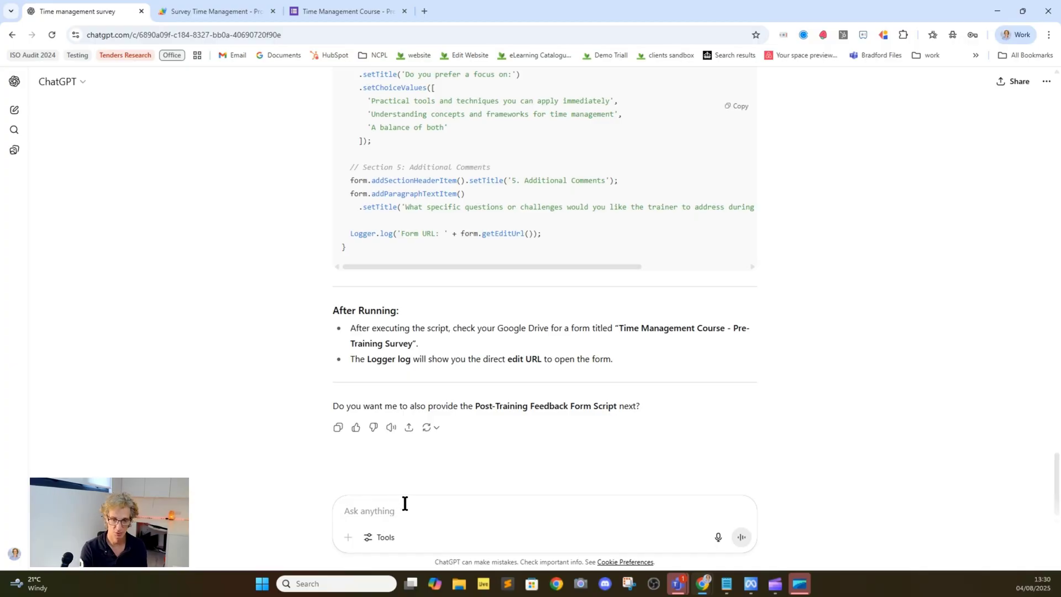
pyautogui.write('R')
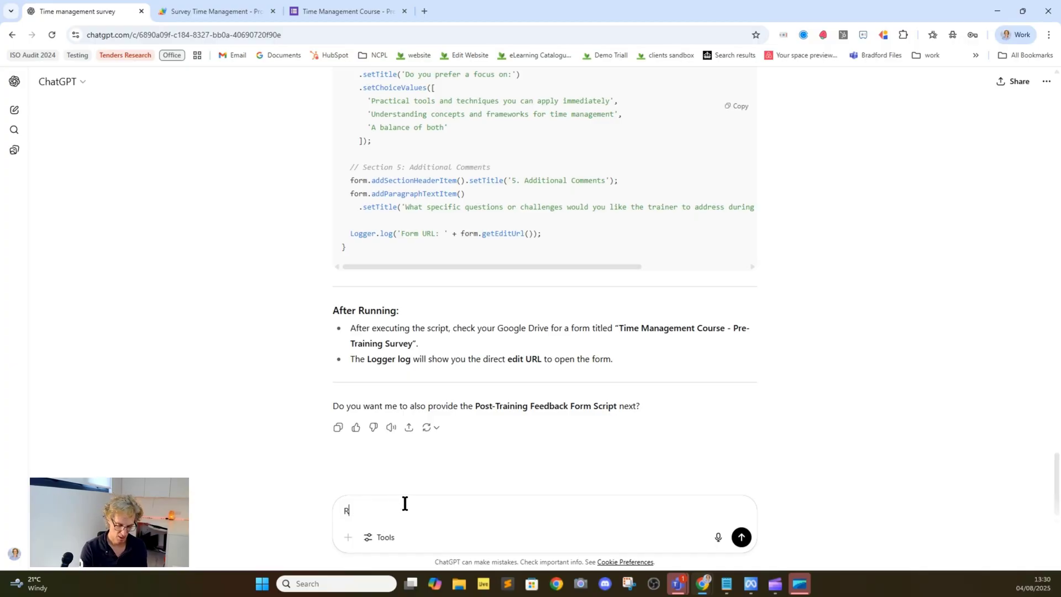
pyautogui.write('ole play you are a ')
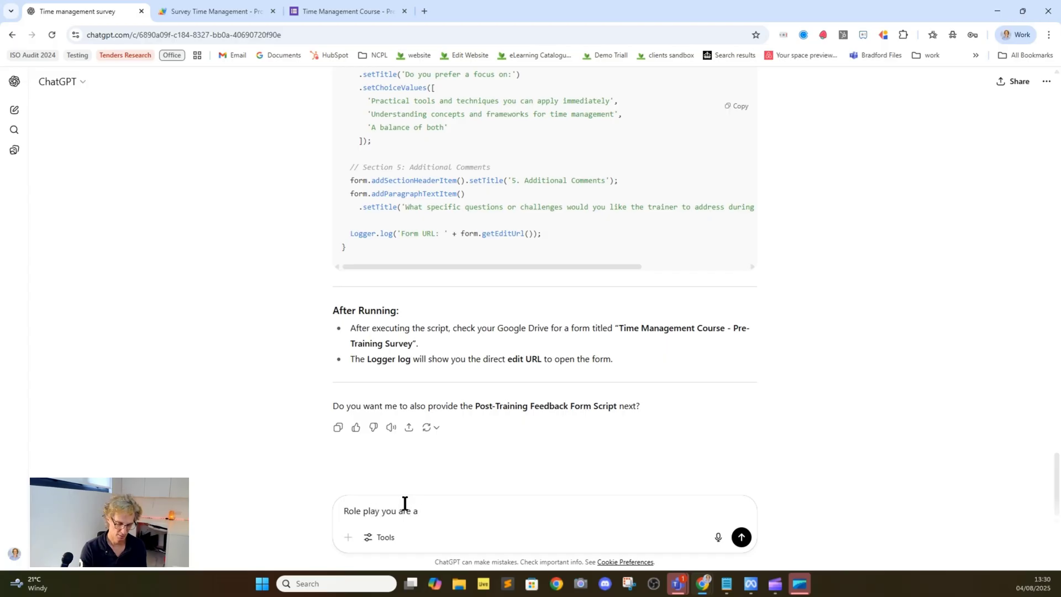
pyautogui.write('difficu')
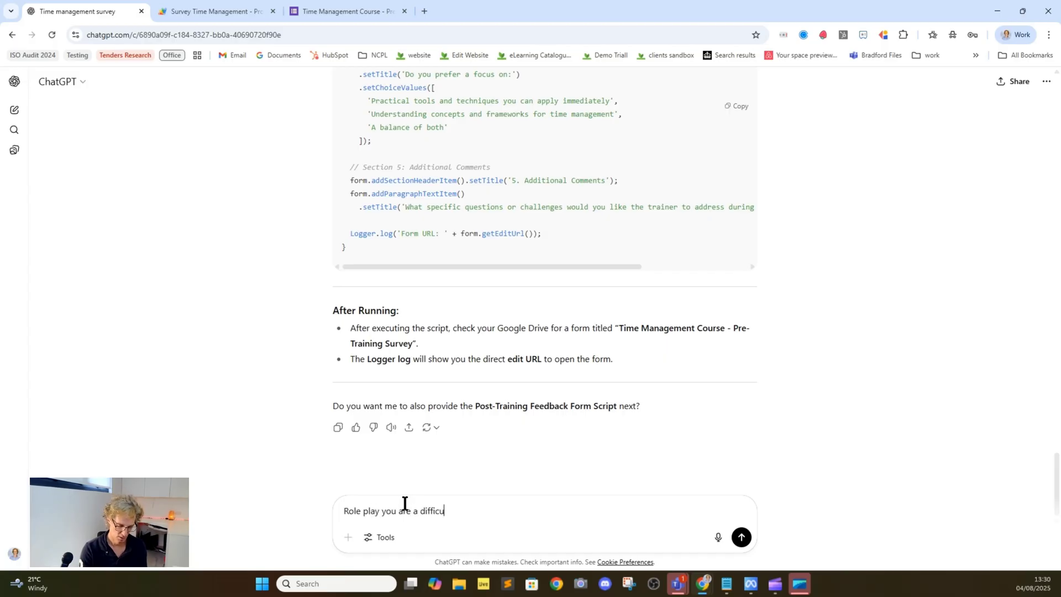
pyautogui.write('lt student')
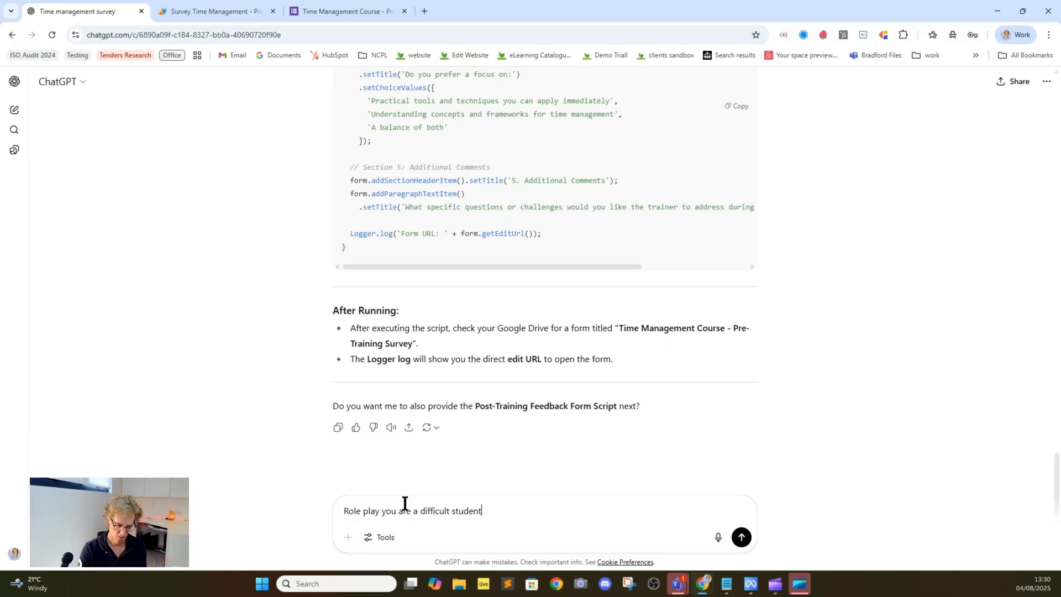
pyautogui.write(', lets ')
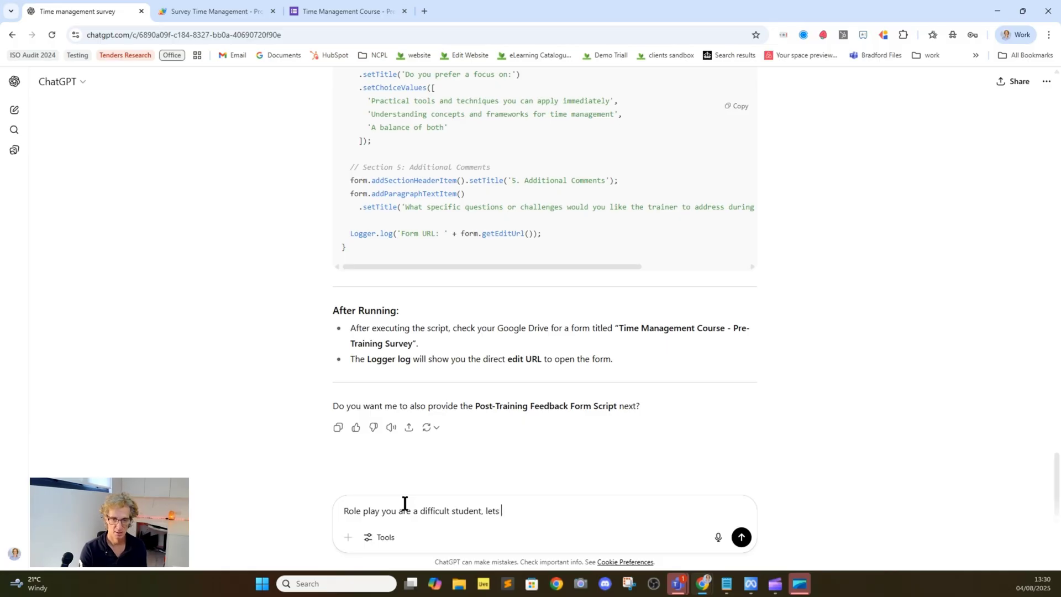
pyautogui.write('have a dialo')
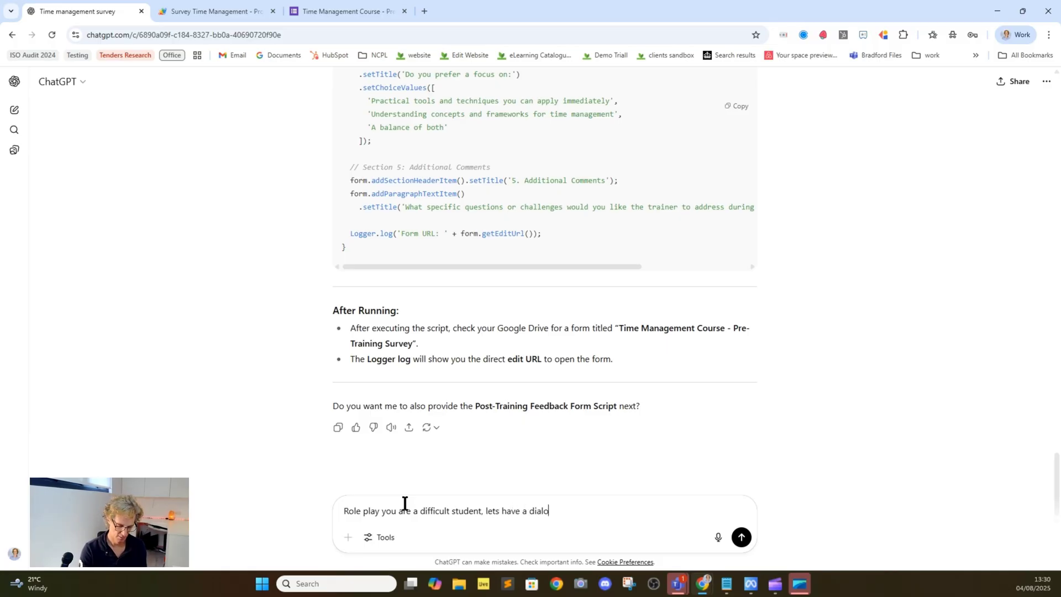
pyautogui.write('gue')
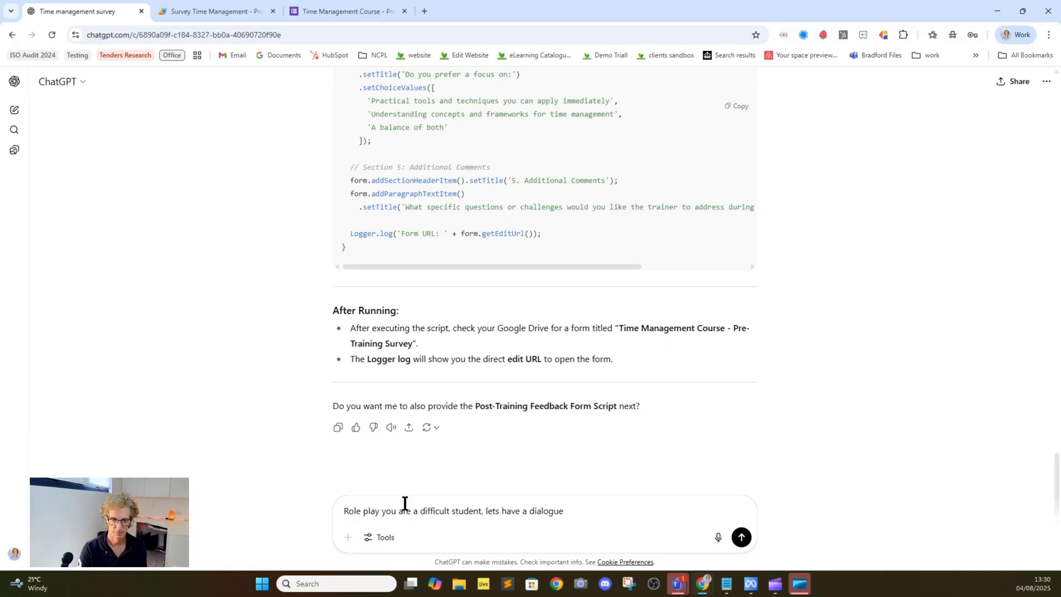
# - Insert "for this time maangement course" after "difficult student" in the drafted prompt and send it
pyautogui.press('Left')
pyautogui.press('Left')
pyautogui.press('Left')
pyautogui.press('Left')
pyautogui.press('Left')
pyautogui.press('Left')
pyautogui.write('for this ')
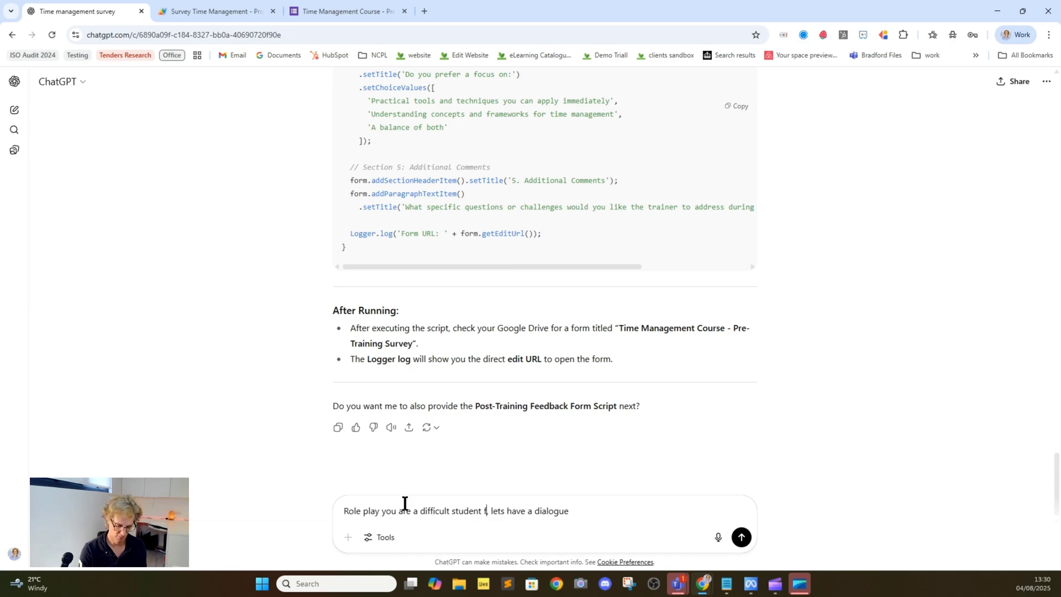
pyautogui.write('time maangeme')
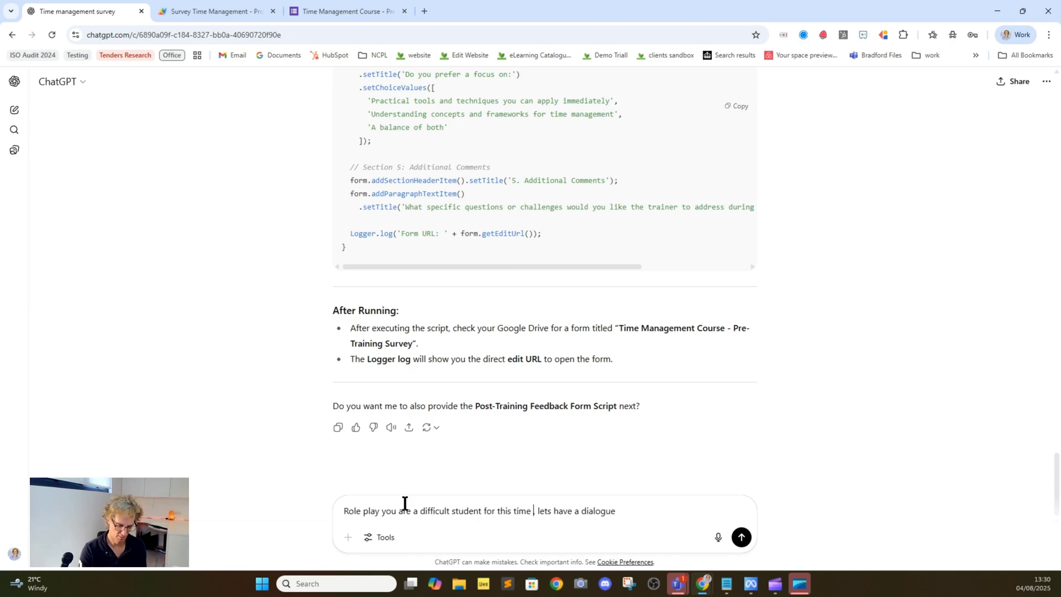
pyautogui.write('nt cou')
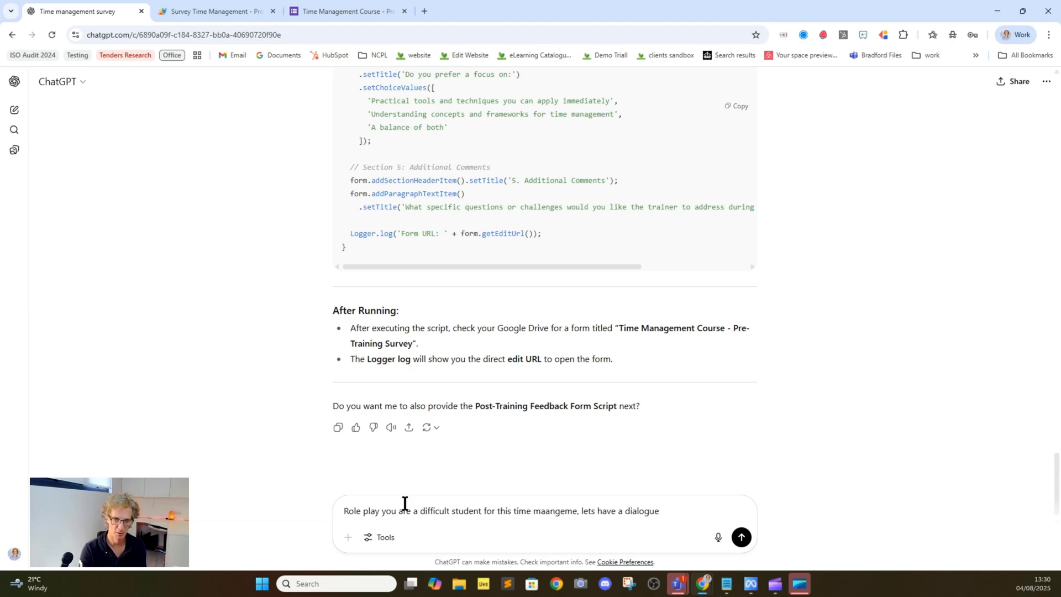
pyautogui.write('rse')
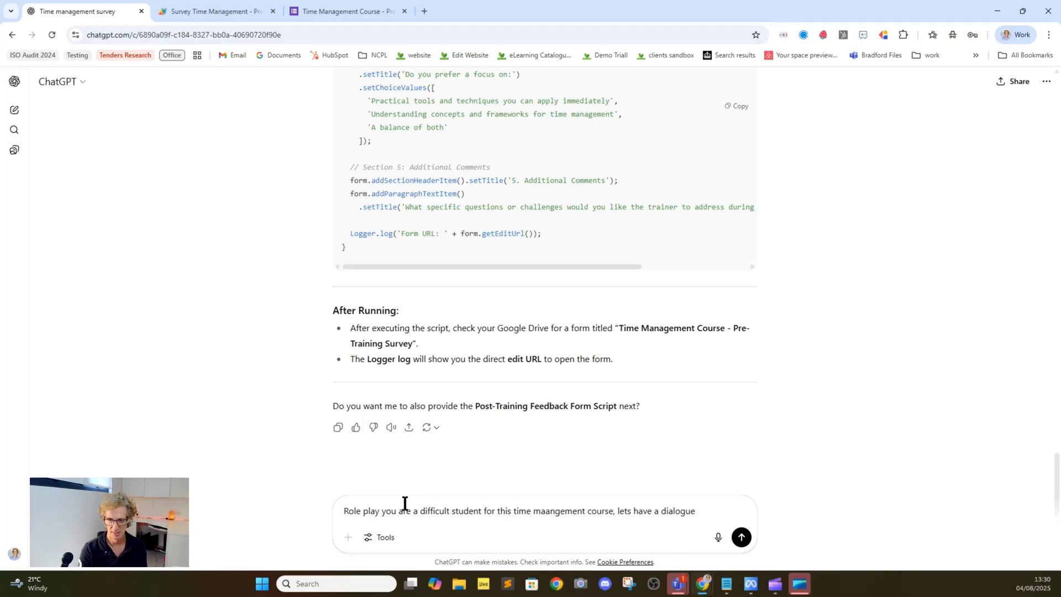
pyautogui.press('Return')
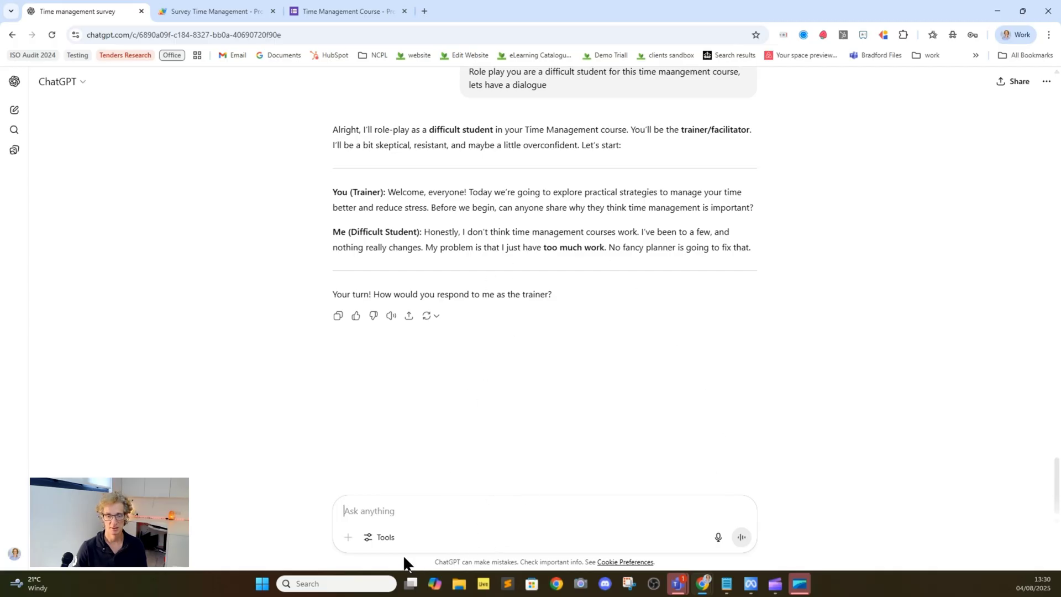
# - Reply "Dont worry - I will give you some real strategies to educate you and those around you to ensure that you are given time to stratgeise"
pyautogui.write('Dont')
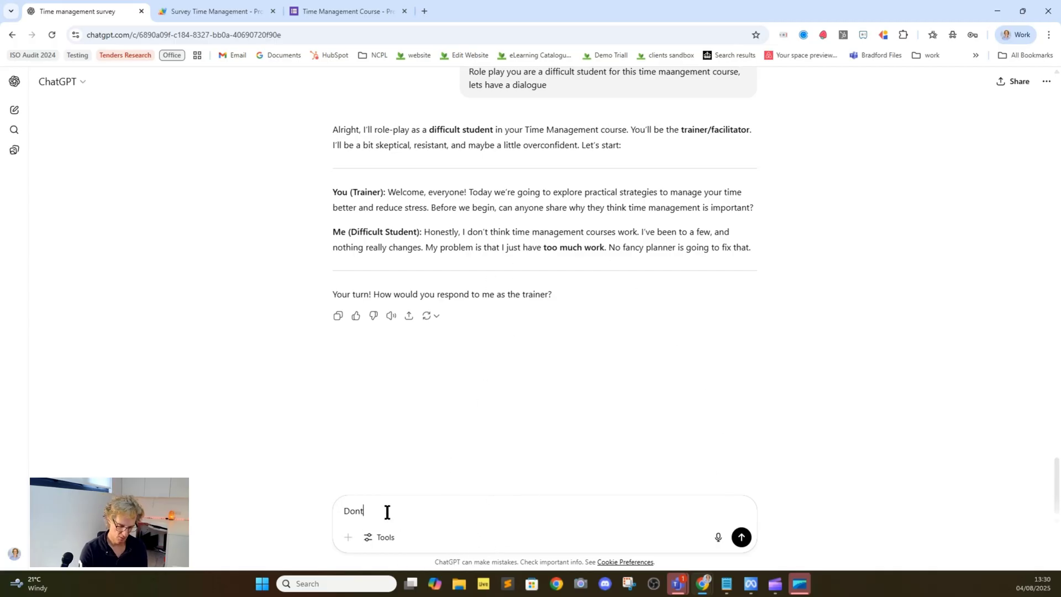
pyautogui.write(' worry - I will give you some real')
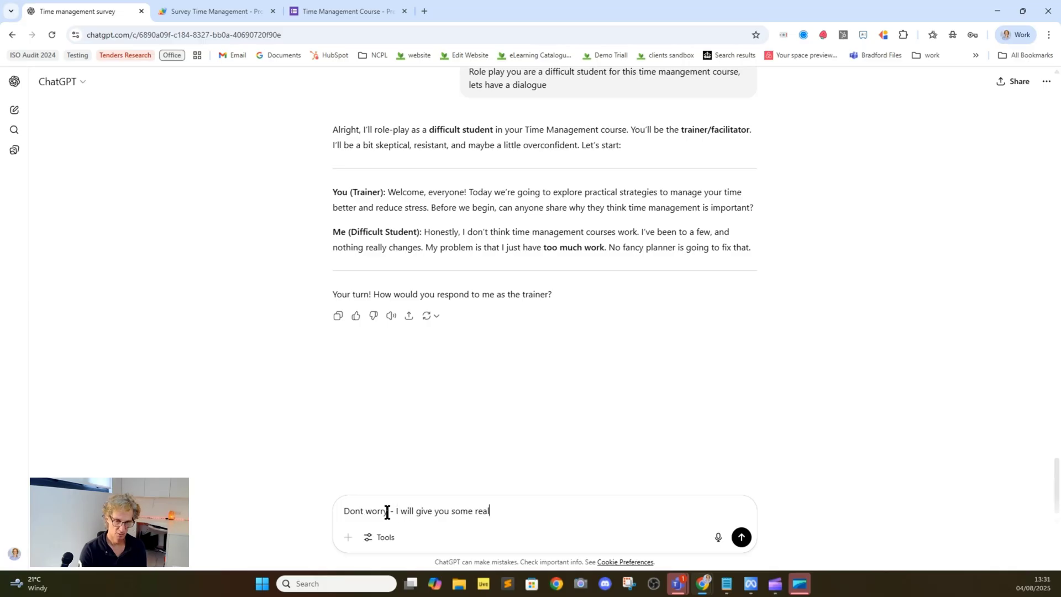
pyautogui.write(' strategie')
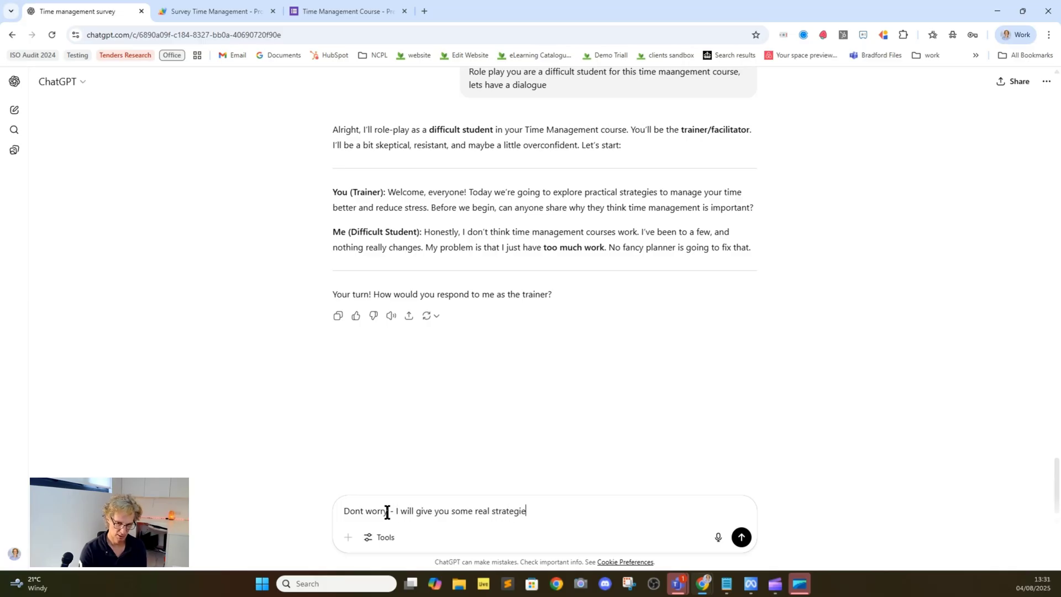
pyautogui.write('s to educate you adn')
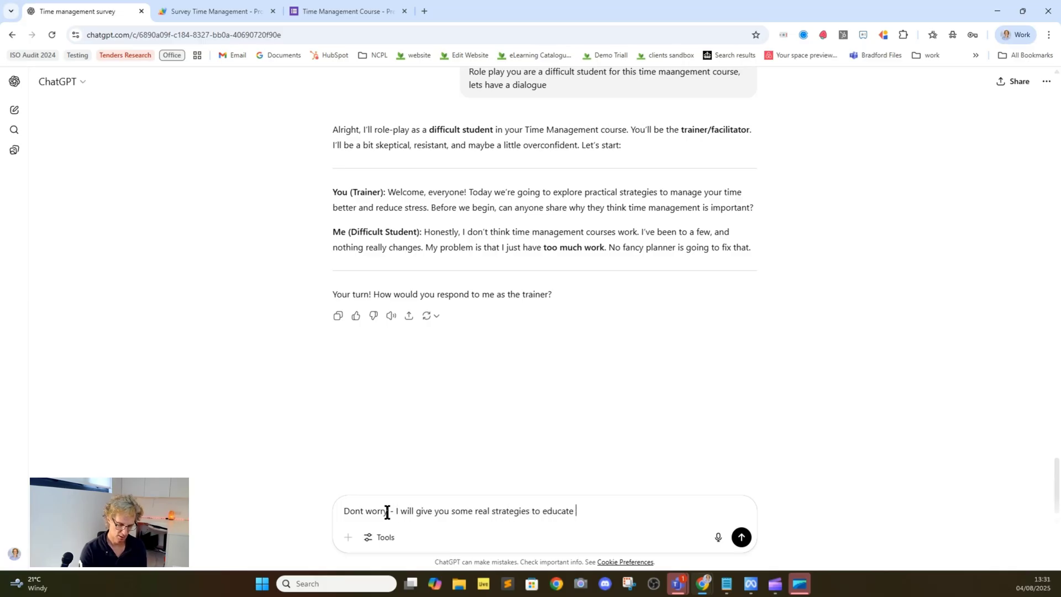
pyautogui.press('BackSpace')
pyautogui.press('BackSpace')
pyautogui.press('BackSpace')
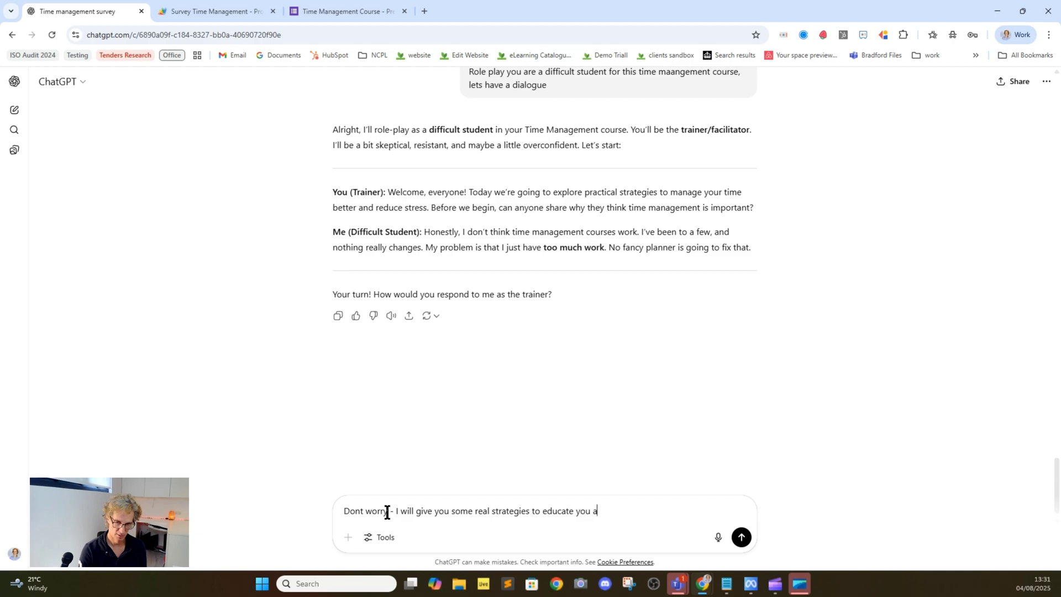
pyautogui.write('nd those around you to ensure ')
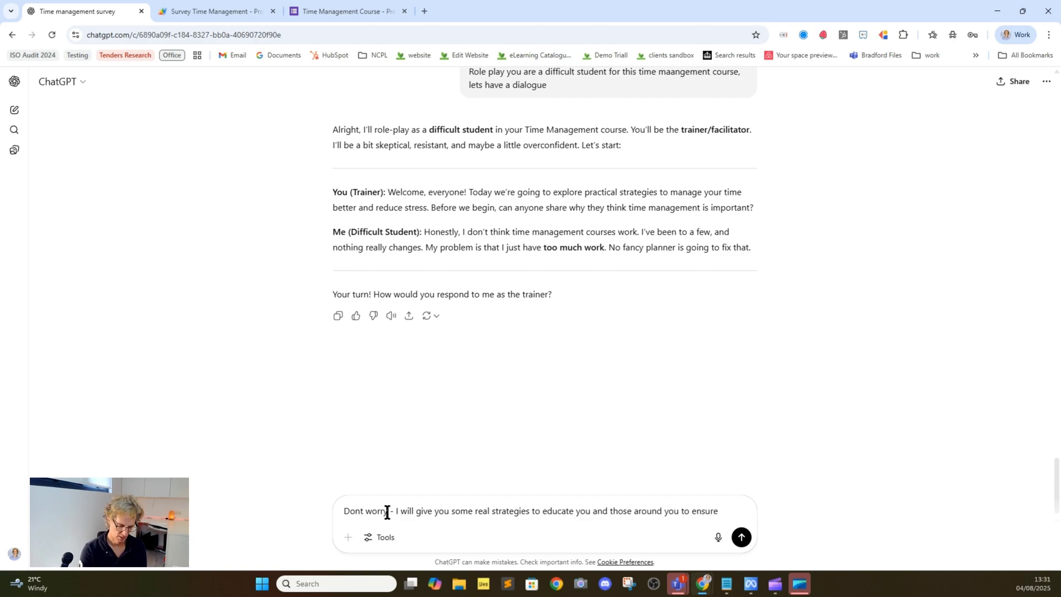
pyautogui.write('that you are g')
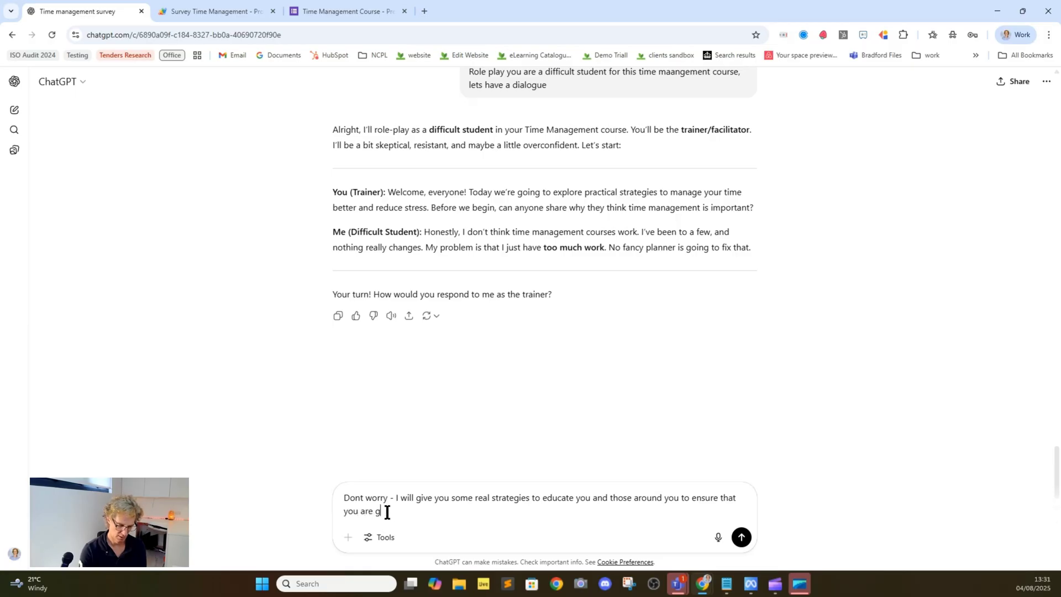
pyautogui.write('iven time t')
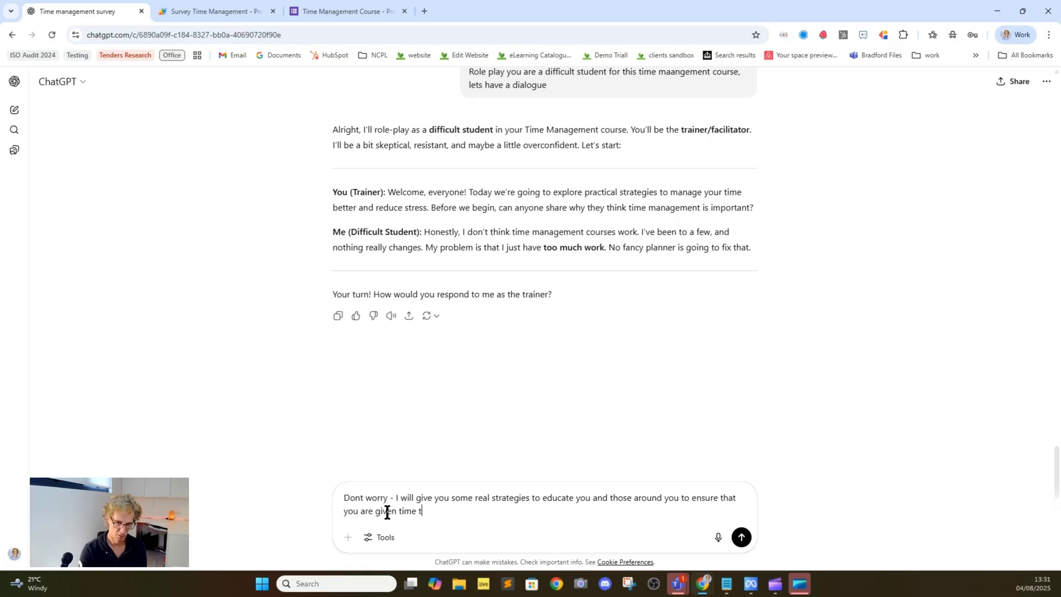
pyautogui.write('o stratgeise')
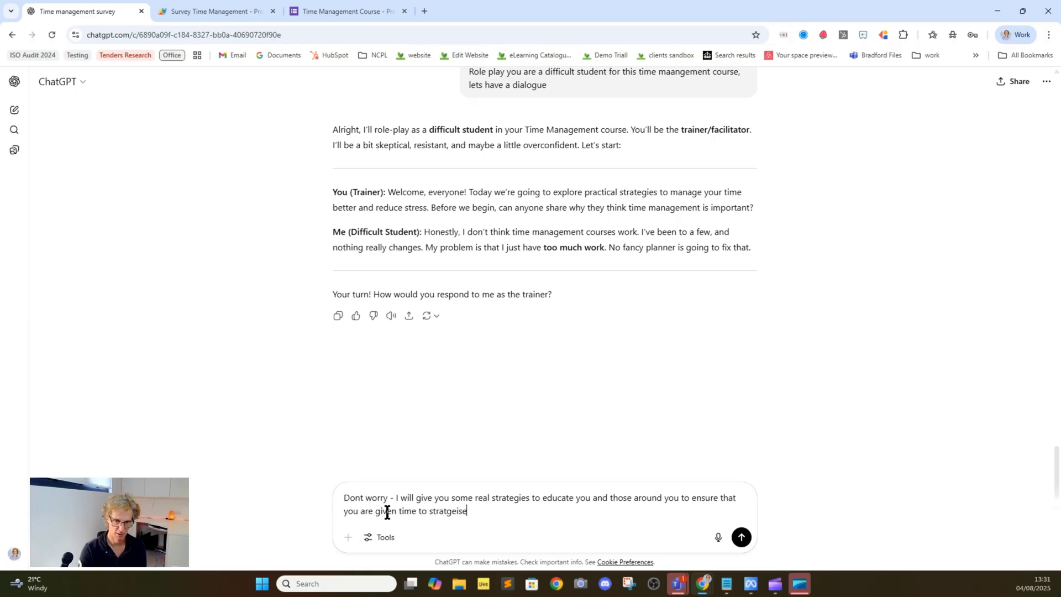
pyautogui.press('Return')
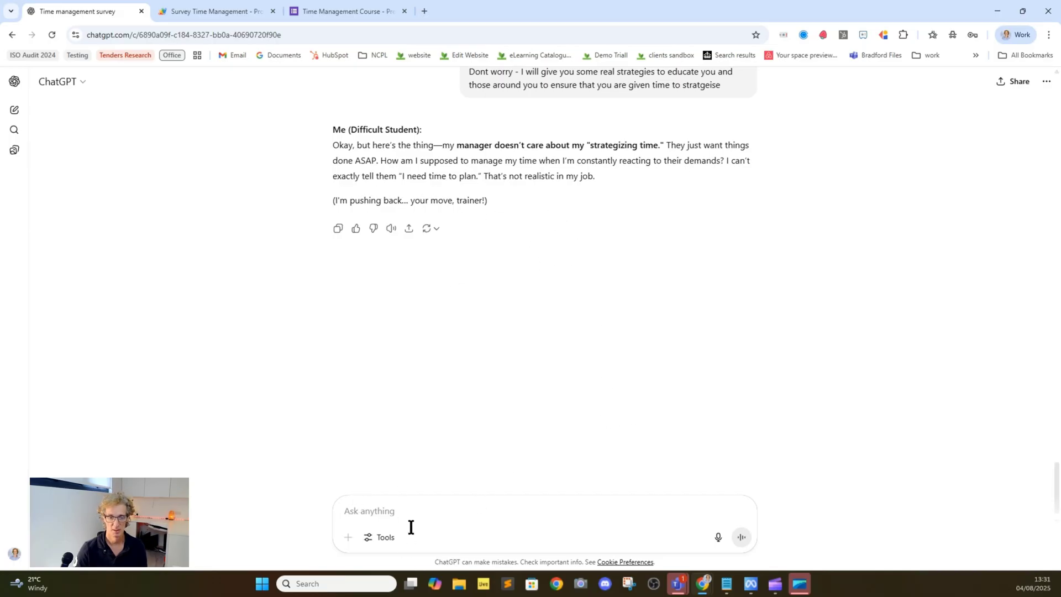
# - Answer the student with "Once you and those around you understand the importance of planing - you will see it is your prmary job I promise"
pyautogui.write('Once you ')
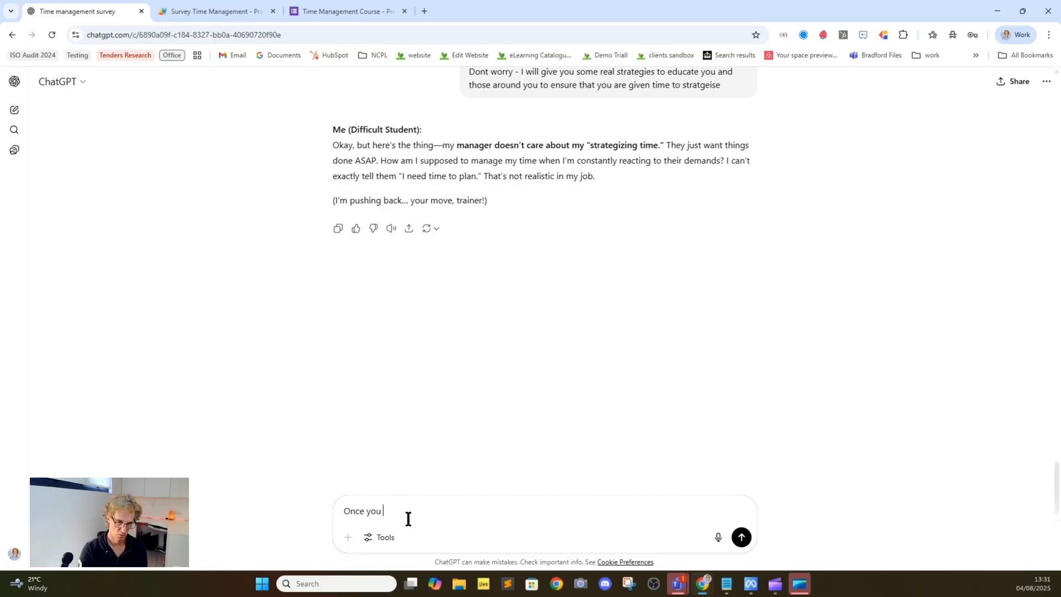
pyautogui.write('and those around you unders')
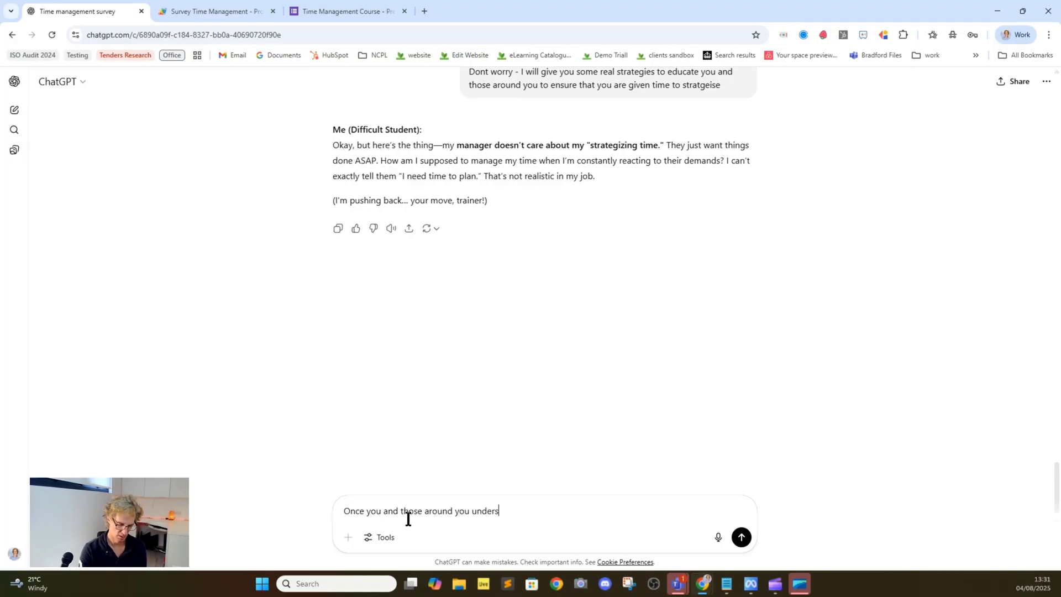
pyautogui.write('tand the impora')
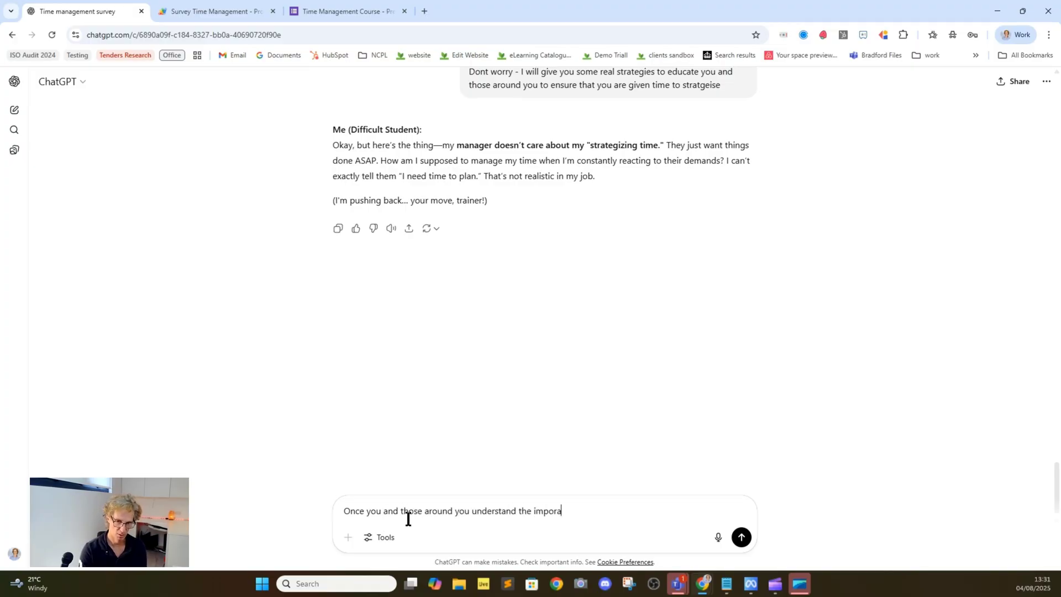
pyautogui.press('BackSpace')
pyautogui.write('tance of planing -')
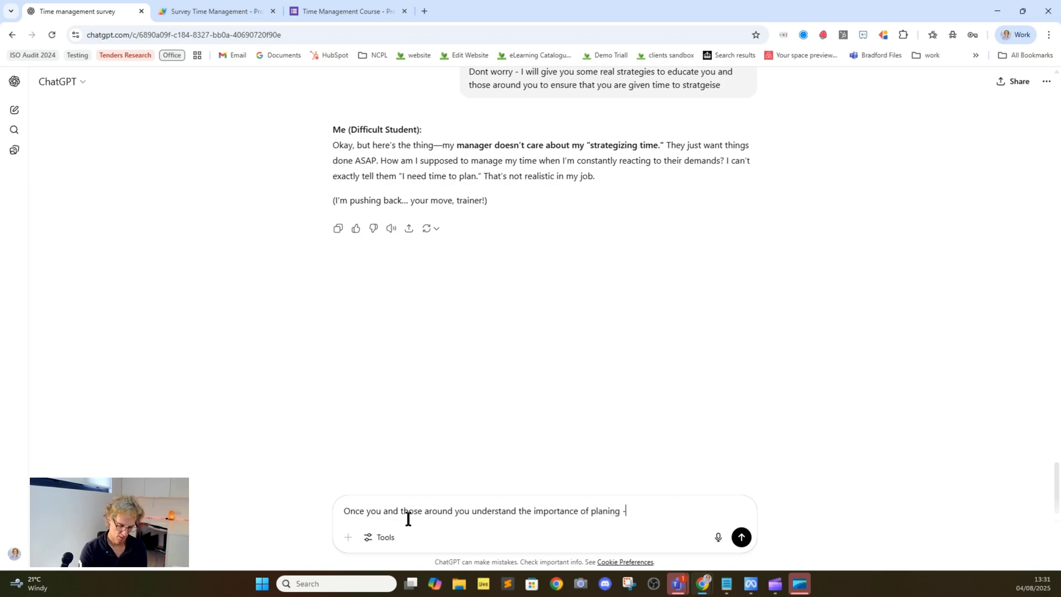
pyautogui.write(' you will see it')
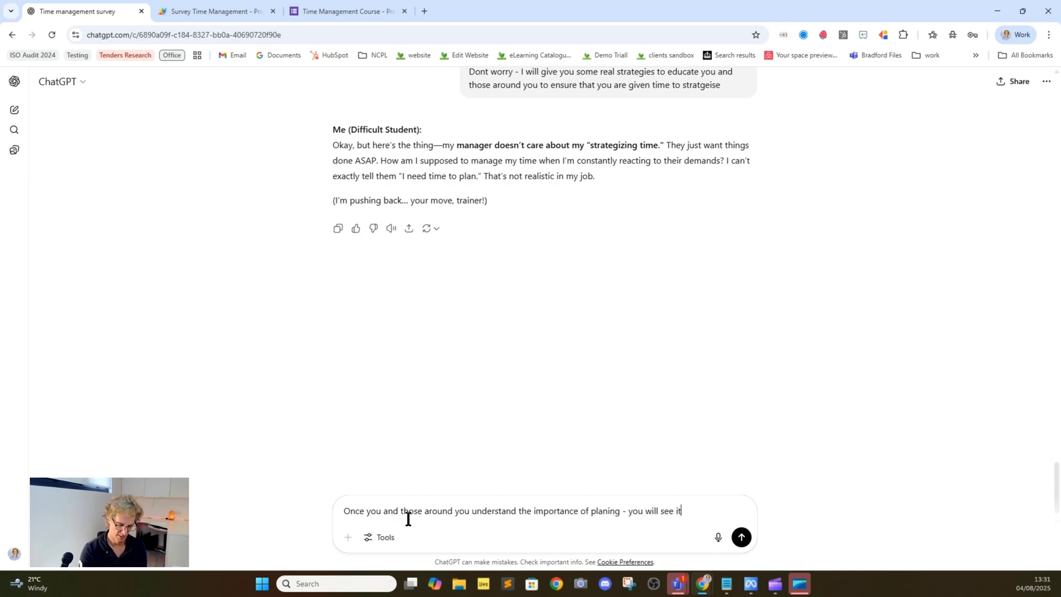
pyautogui.write(' is your prm')
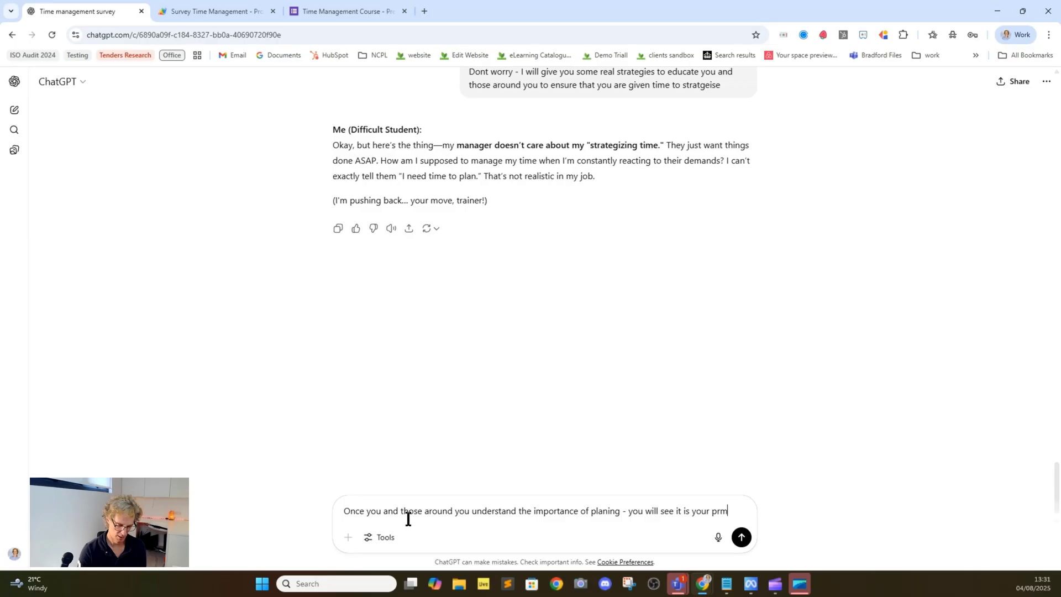
pyautogui.write('ary job I')
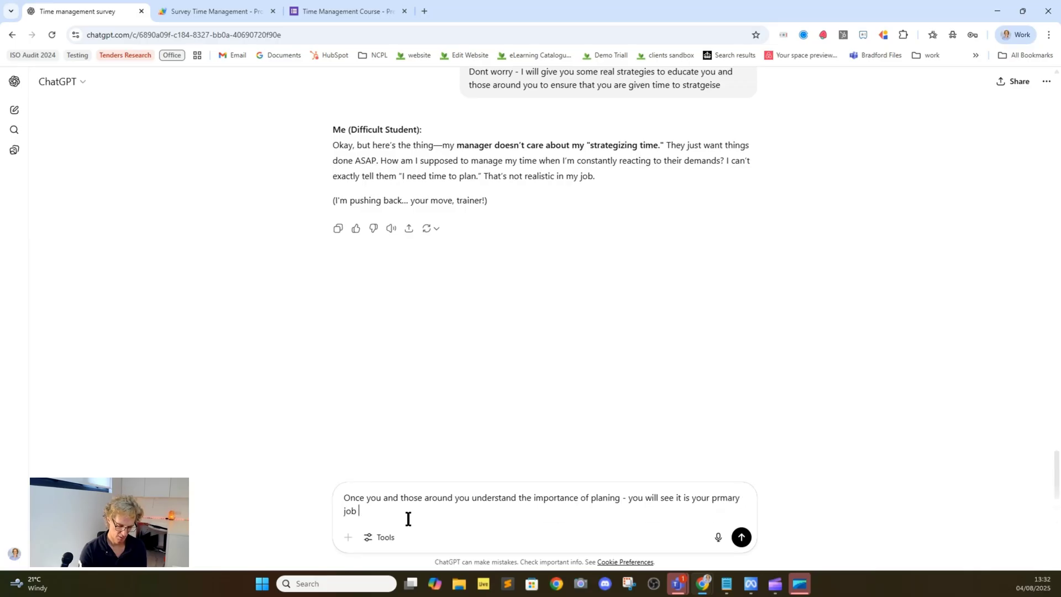
pyautogui.write(' promise')
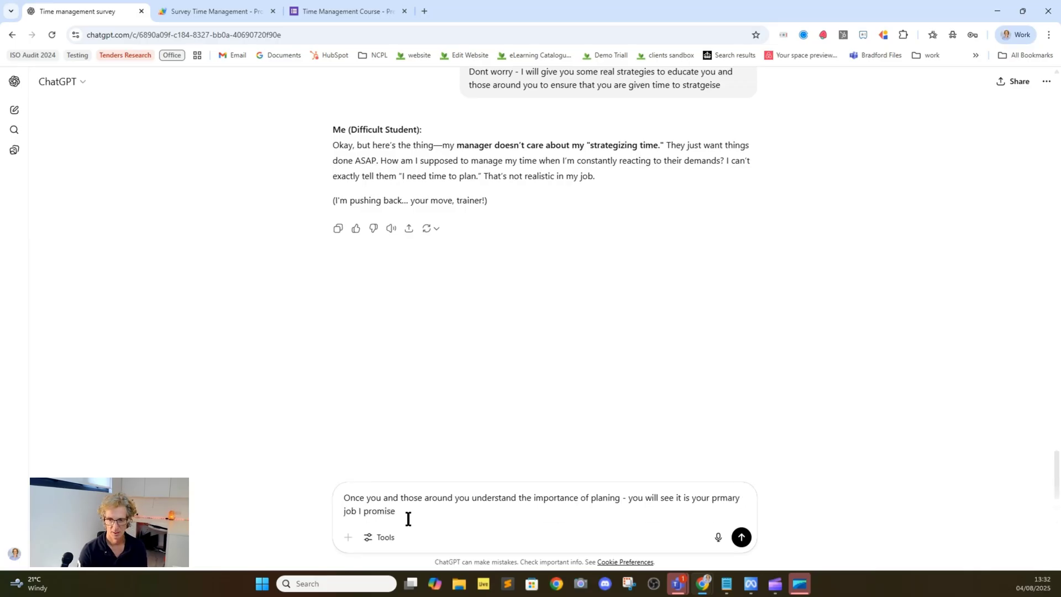
pyautogui.press('Return')
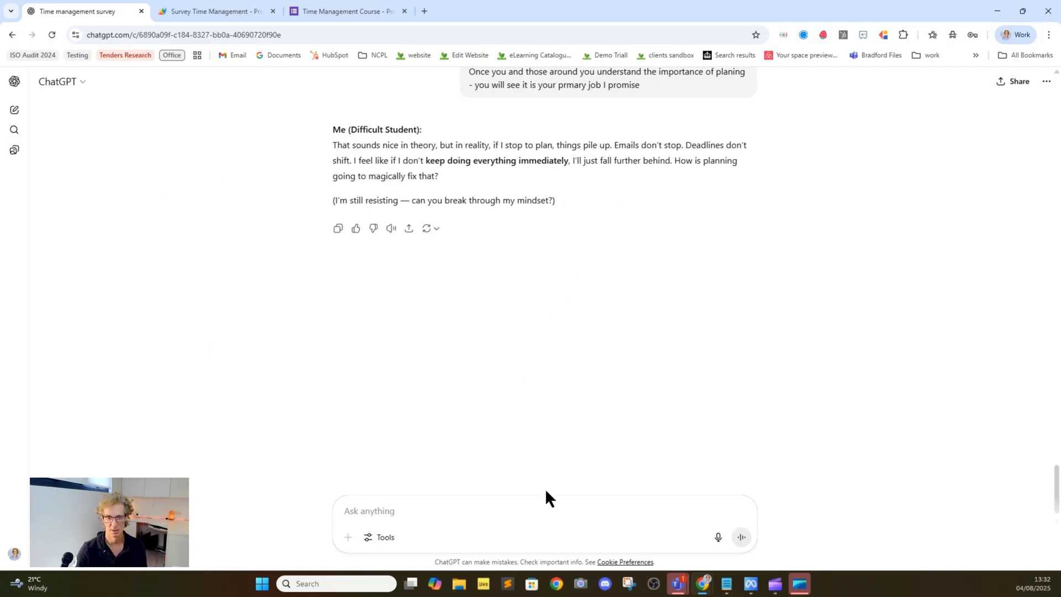
# - Ask for feedback on the role play by sending "How did I do? Can you give me some tips for improvement?"
pyautogui.write('How did')
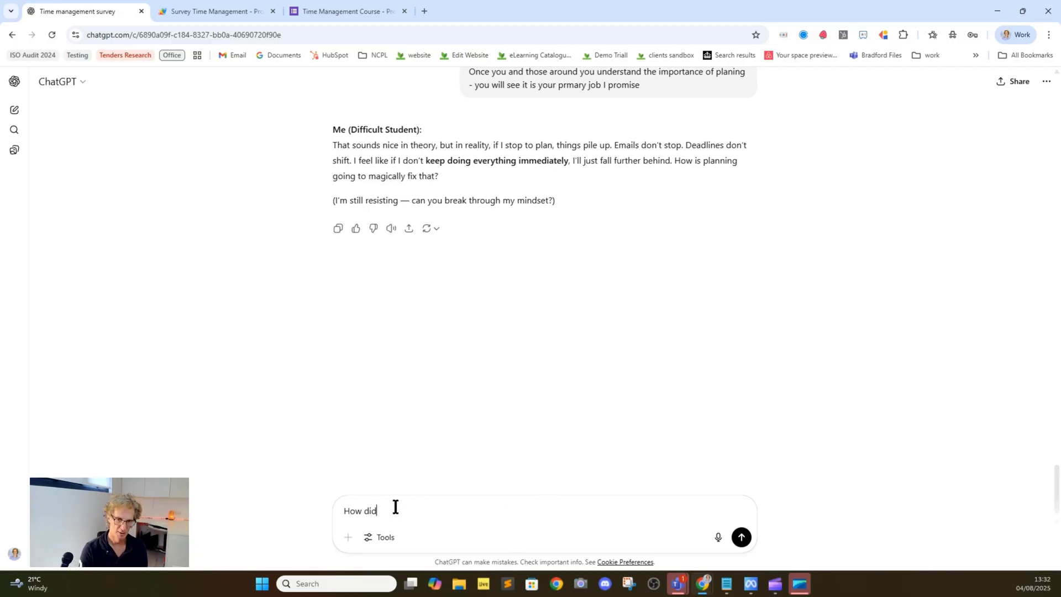
pyautogui.write(' I do?  Can you gi')
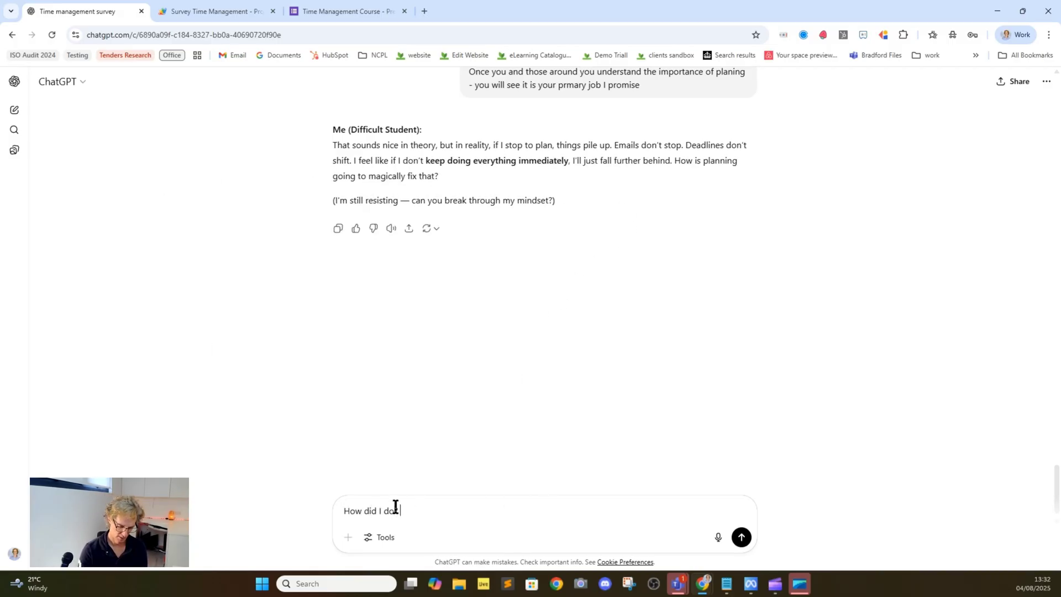
pyautogui.write('ve ')
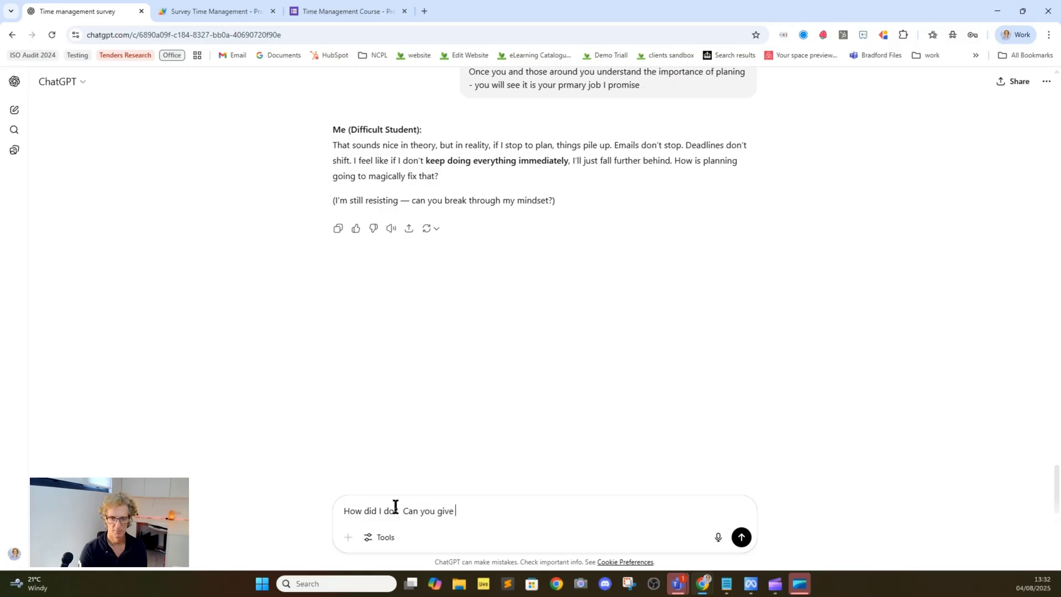
pyautogui.write('me some ti')
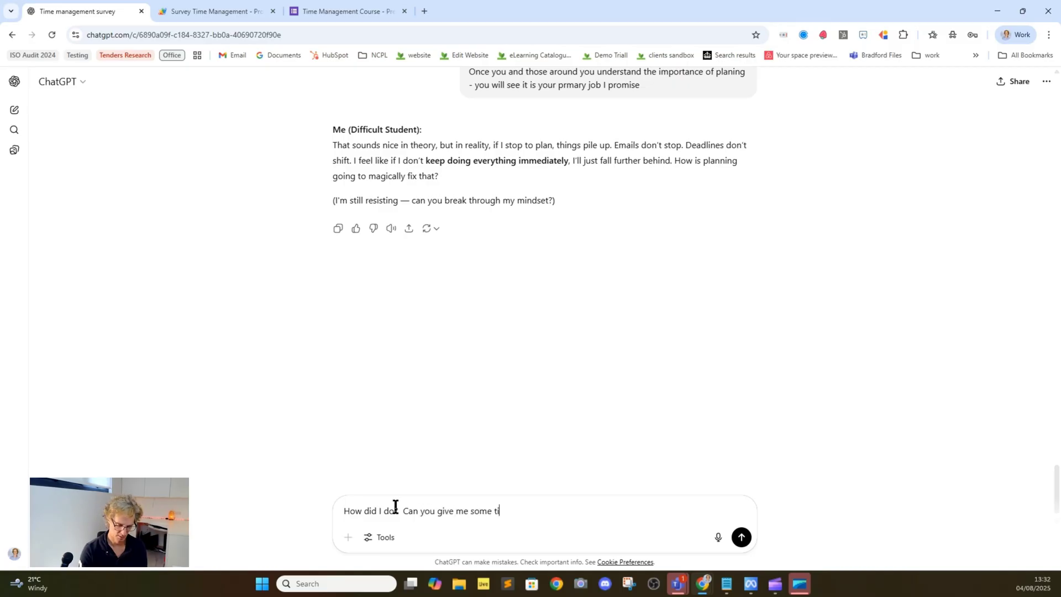
pyautogui.write('ps for impro')
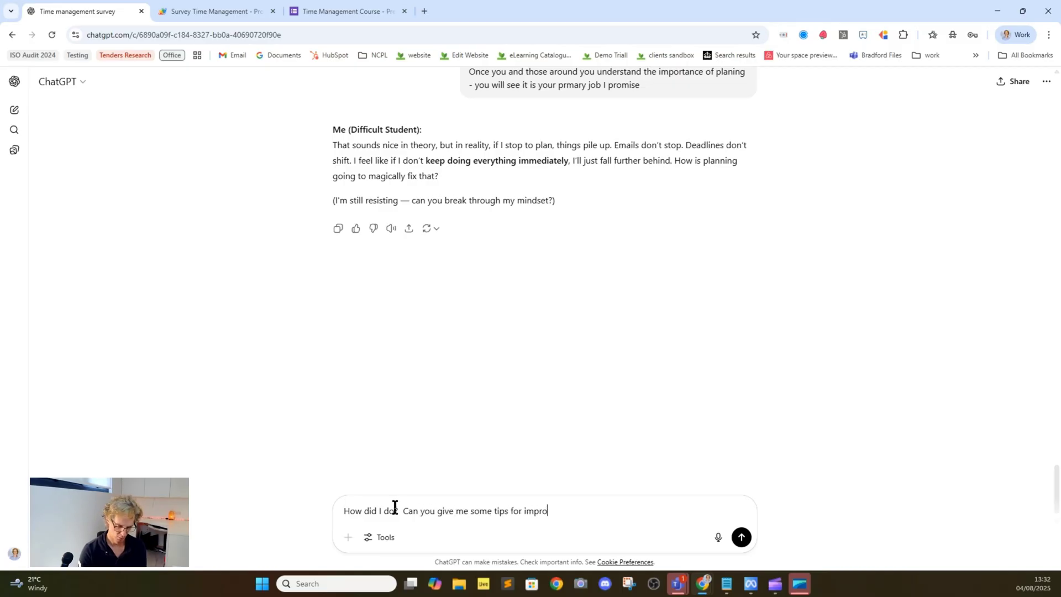
pyautogui.write('vement')
pyautogui.write('?')
pyautogui.press('Return')
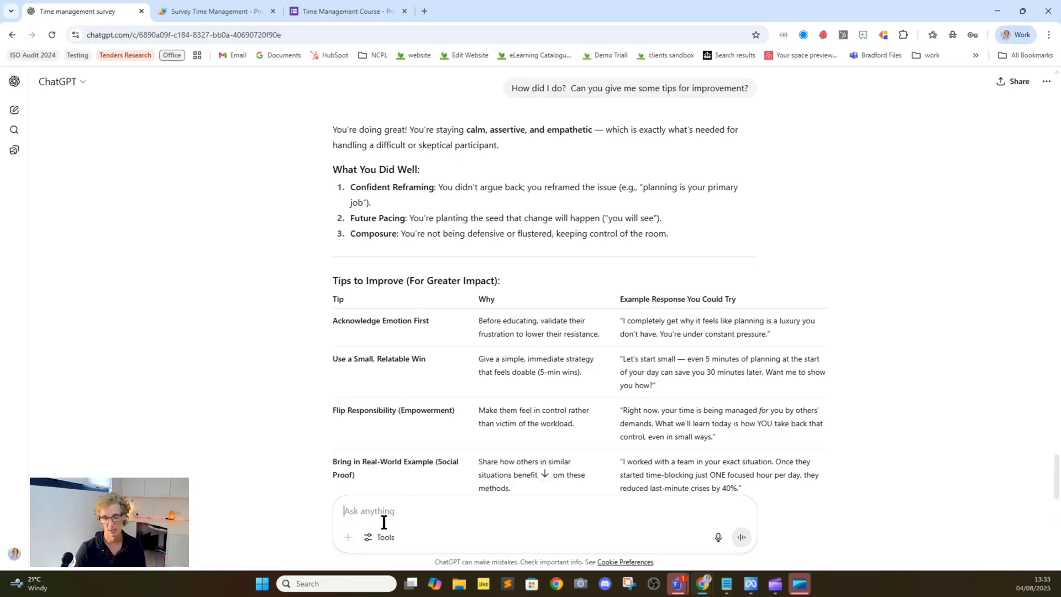
# - Read through the improvement tips and send the prompt "Give me a glossary of terms for the course"
pyautogui.scroll(-3, 448, 457)
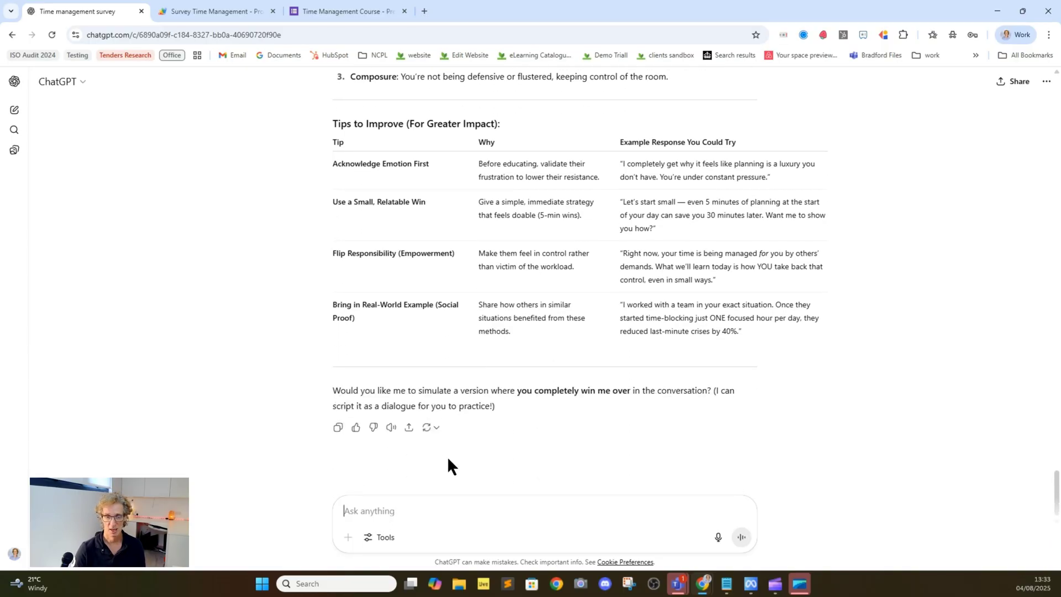
pyautogui.write('G')
pyautogui.press('BackSpace')
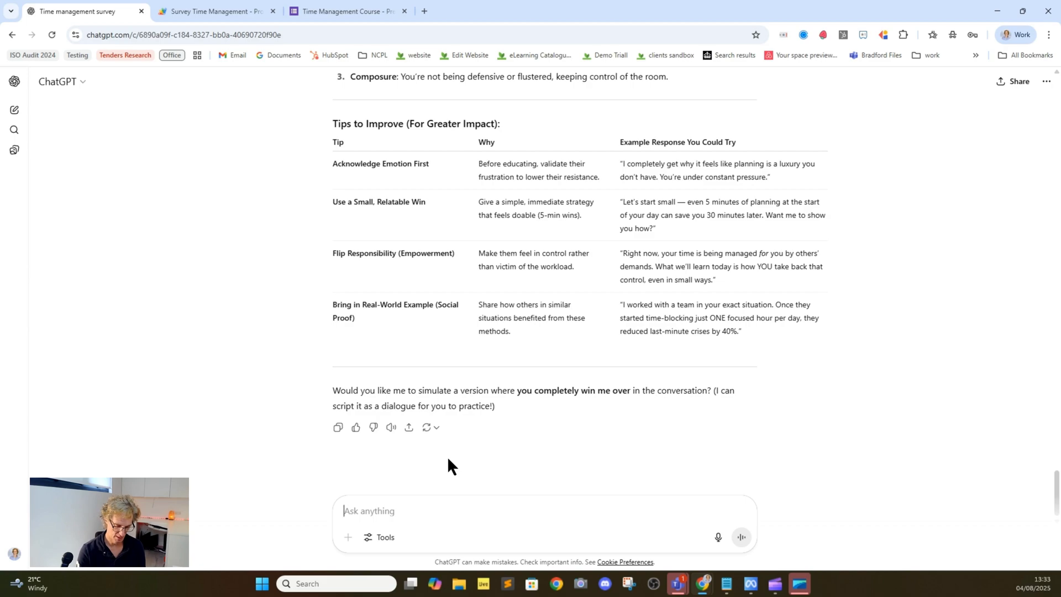
pyautogui.write('Give me a g')
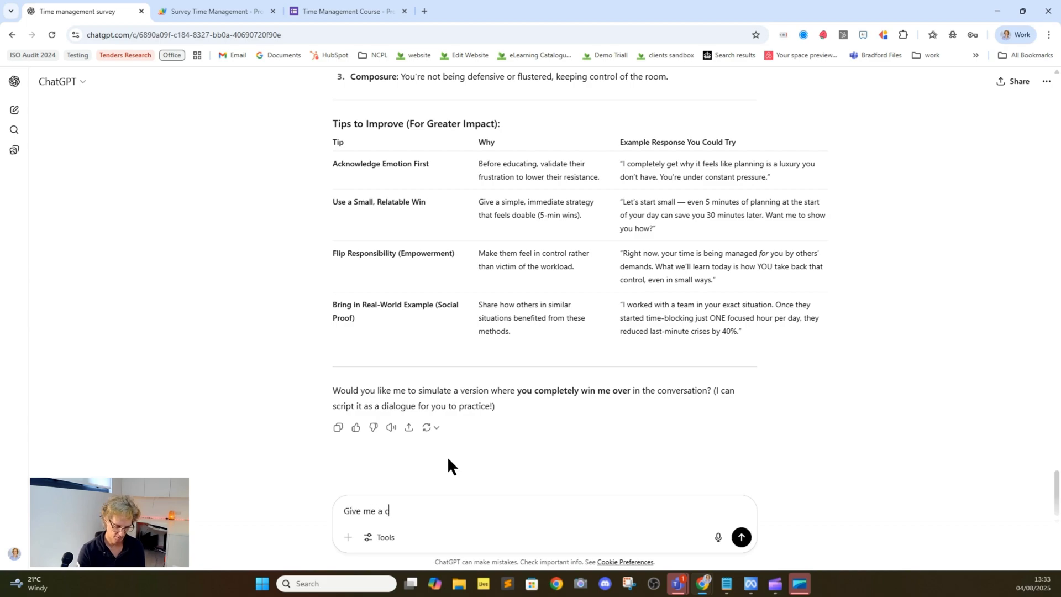
pyautogui.write('lossary ')
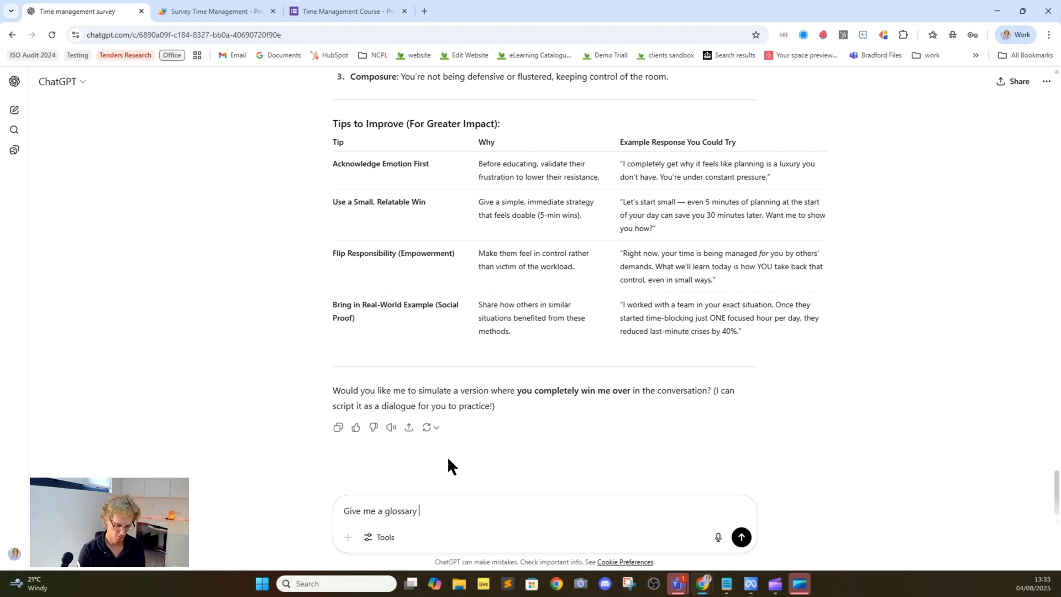
pyautogui.write('of terms for the')
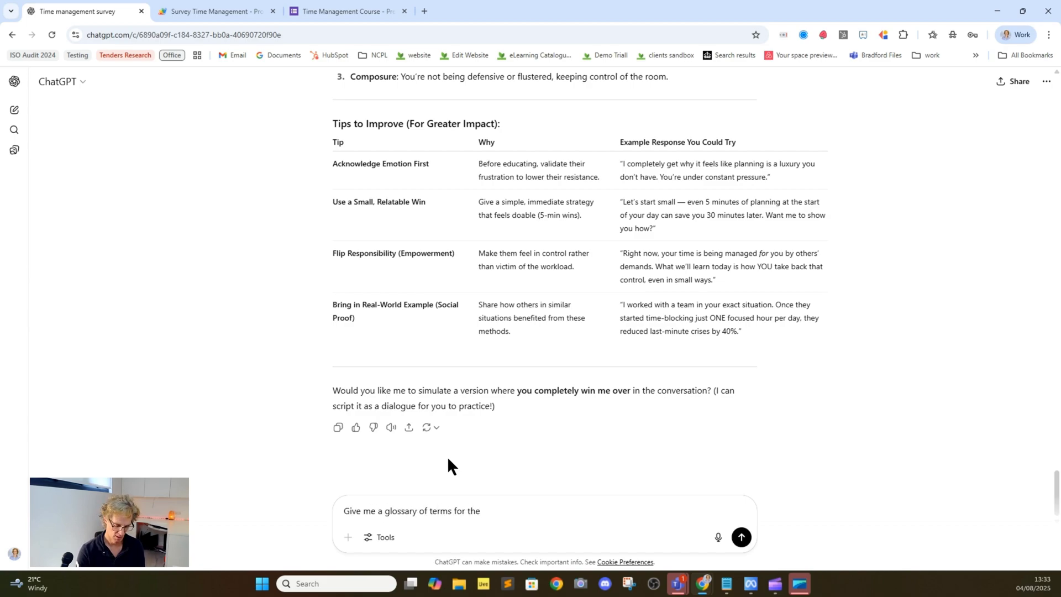
pyautogui.write(' course')
pyautogui.press('Return')
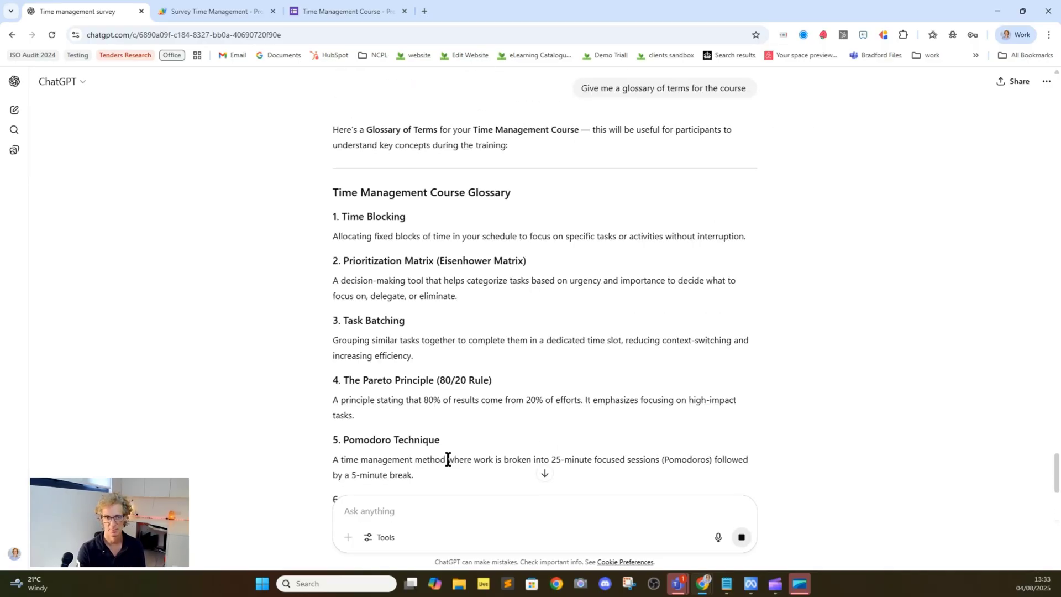
# - Read through the course glossary and send the prompt "Can you give me 5 selling points for this course?"
pyautogui.scroll(-8, 439, 407)
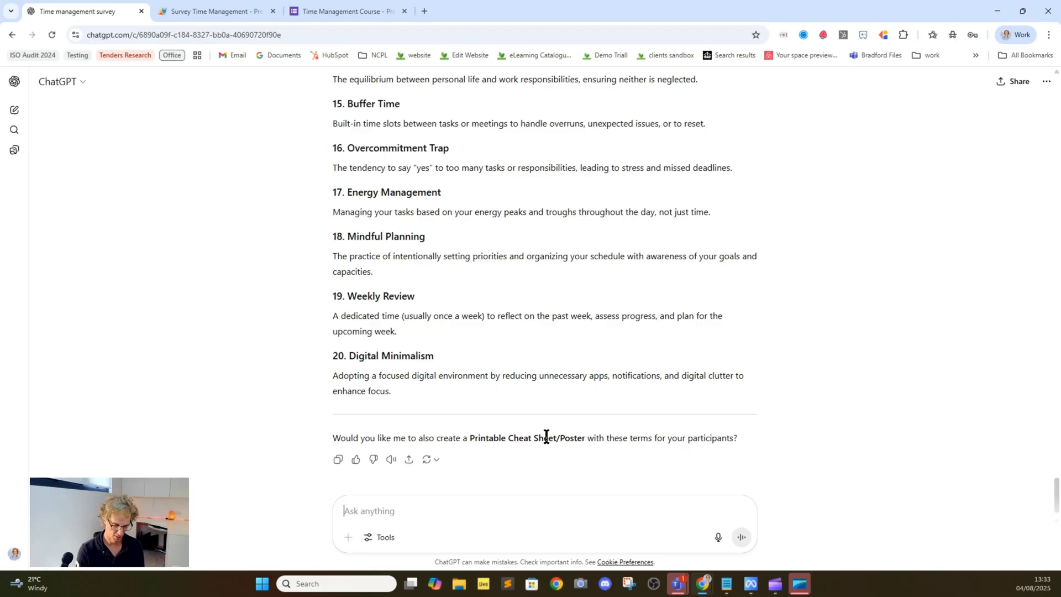
pyautogui.write('Can you giv')
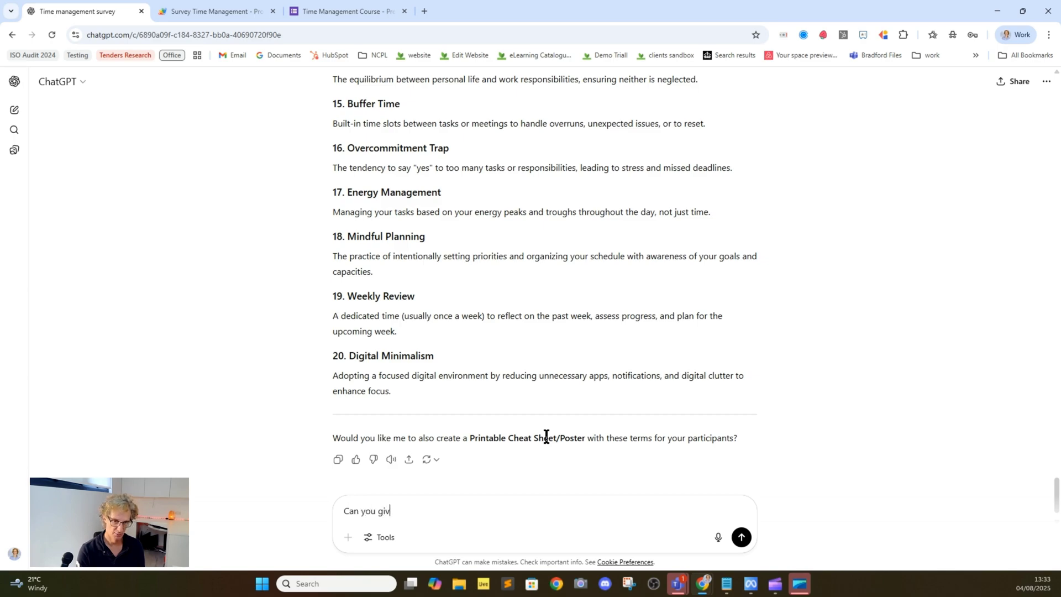
pyautogui.write('e me 5 ')
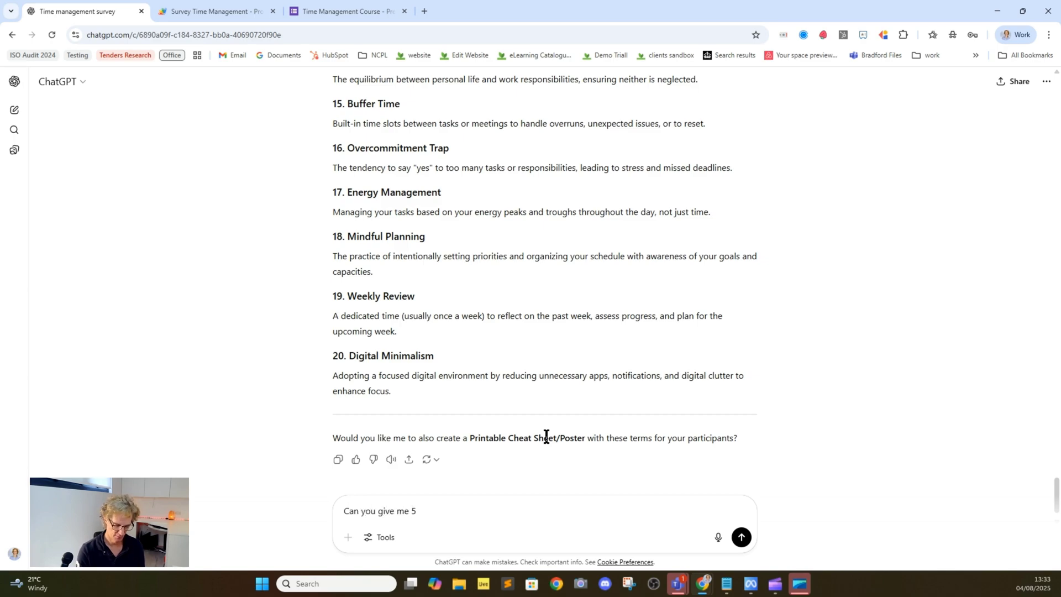
pyautogui.write('selling points ')
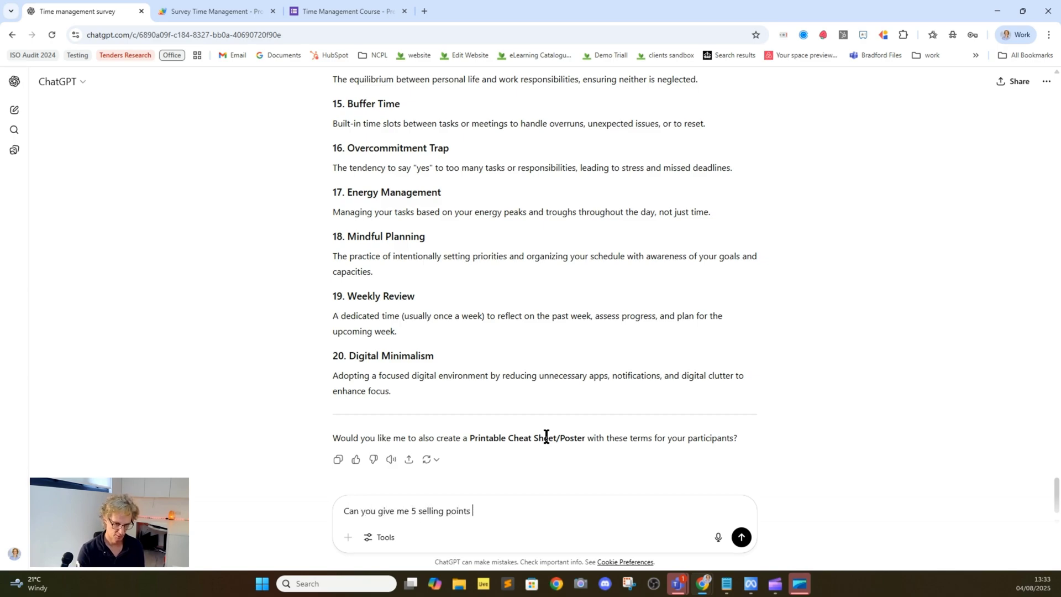
pyautogui.write('for this course')
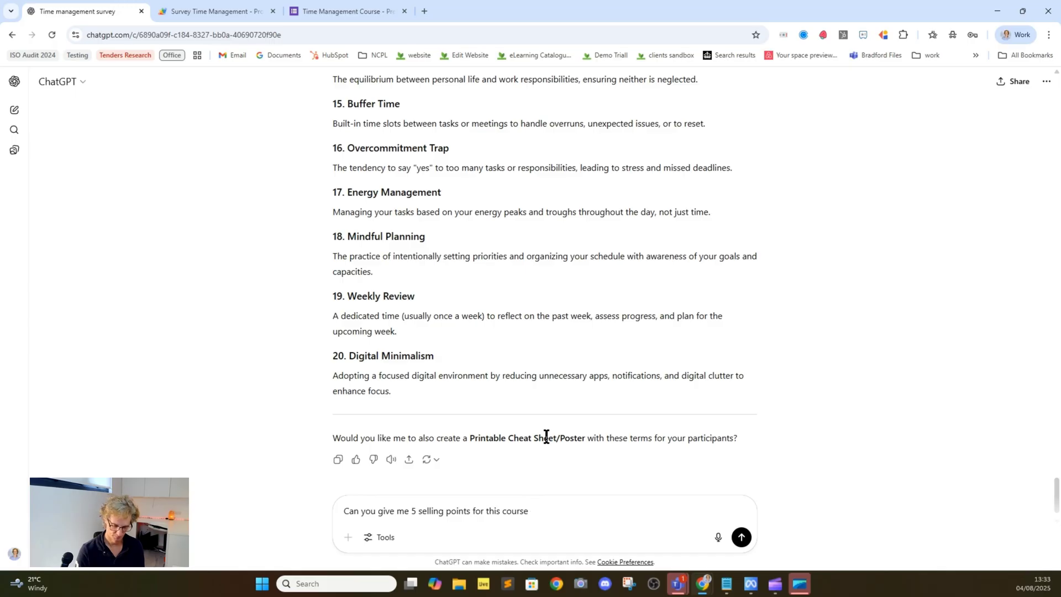
pyautogui.write('?')
pyautogui.press('Return')
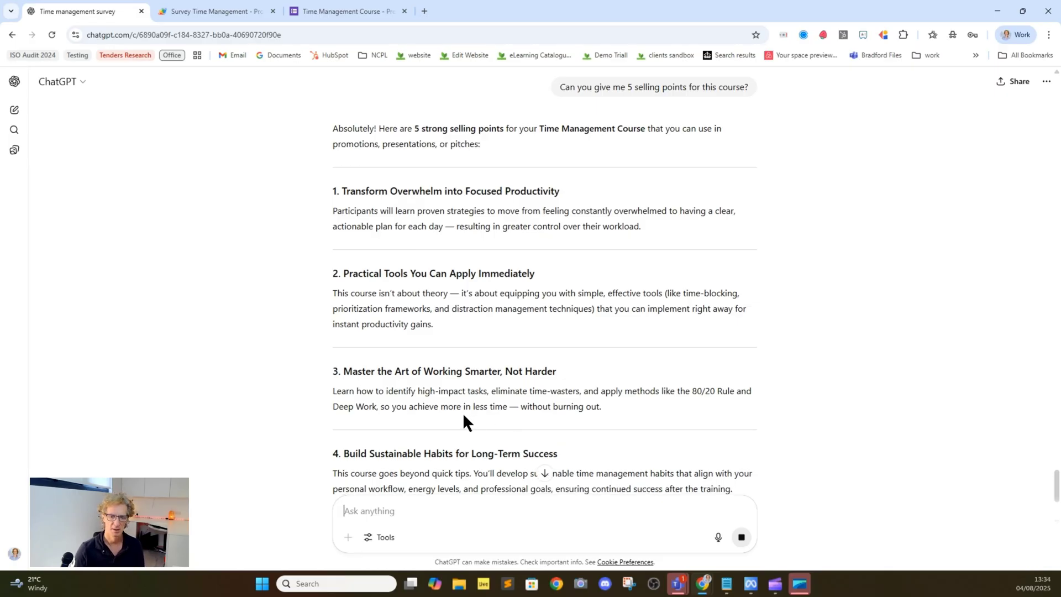
# - Copy the heading text of the third selling point, "Master the Art of Working Smarter, Not Harder", without its number
pyautogui.scroll(-3, 463, 412)
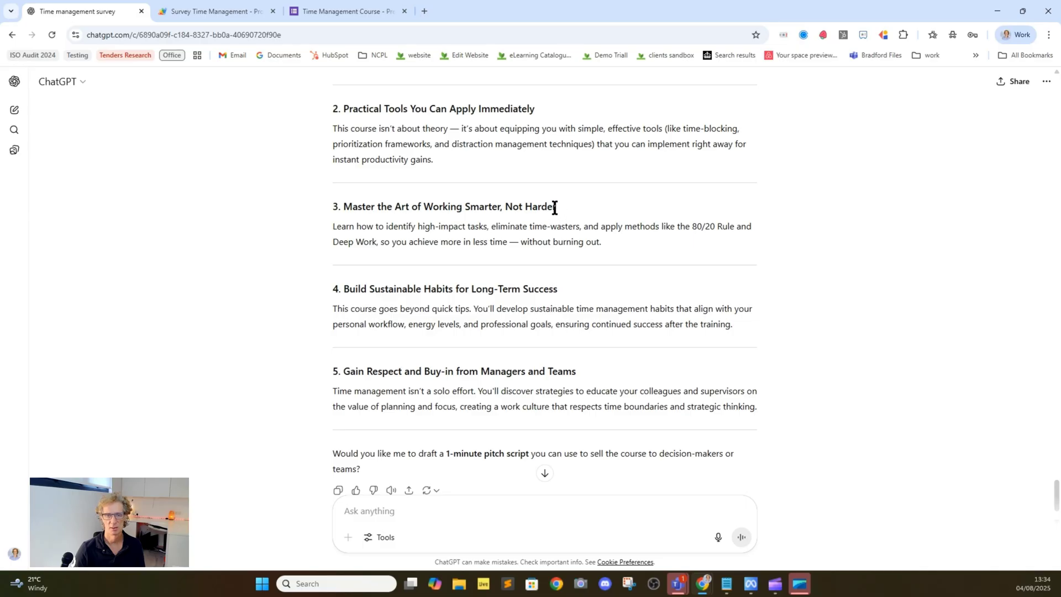
pyautogui.moveTo(555, 208); pyautogui.dragTo(344, 206)
pyautogui.hotkey('ctrl', 'c')
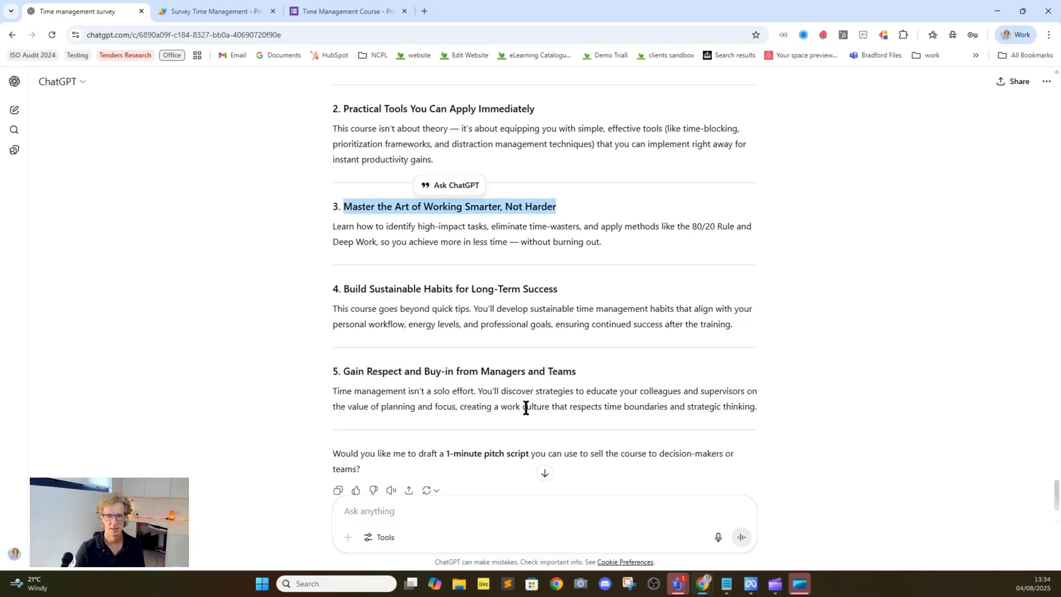
# - Draft the prompt "Can you create a marketing email on" followed by the copied selling point heading in quotation marks
pyautogui.scroll(-1, 415, 470)
pyautogui.click(367, 512)
pyautogui.write('Can you')
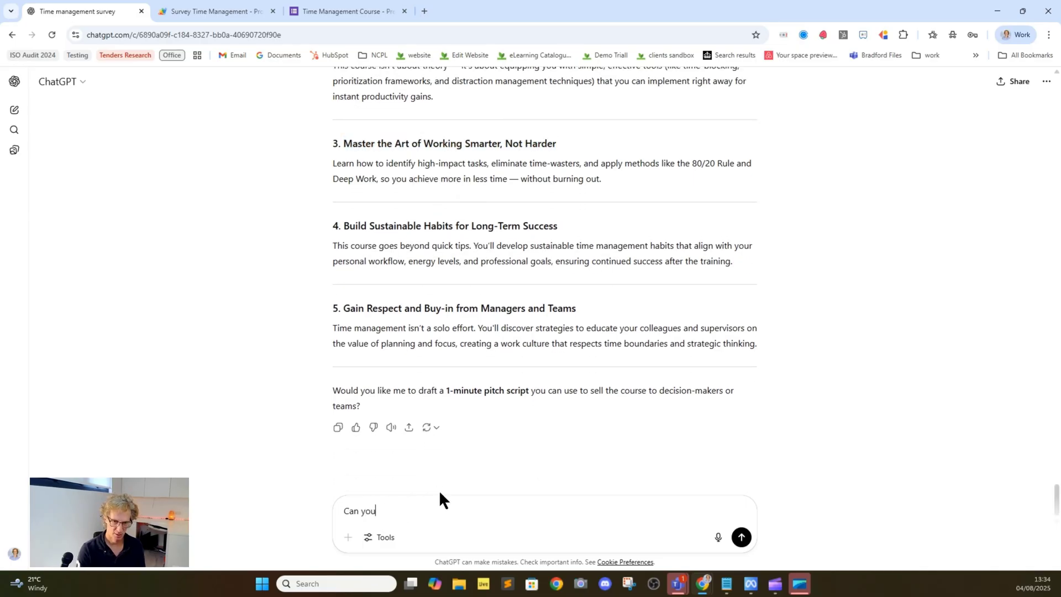
pyautogui.write(' create a marketi')
pyautogui.write('n')
pyautogui.press('BackSpace')
pyautogui.write('ma')
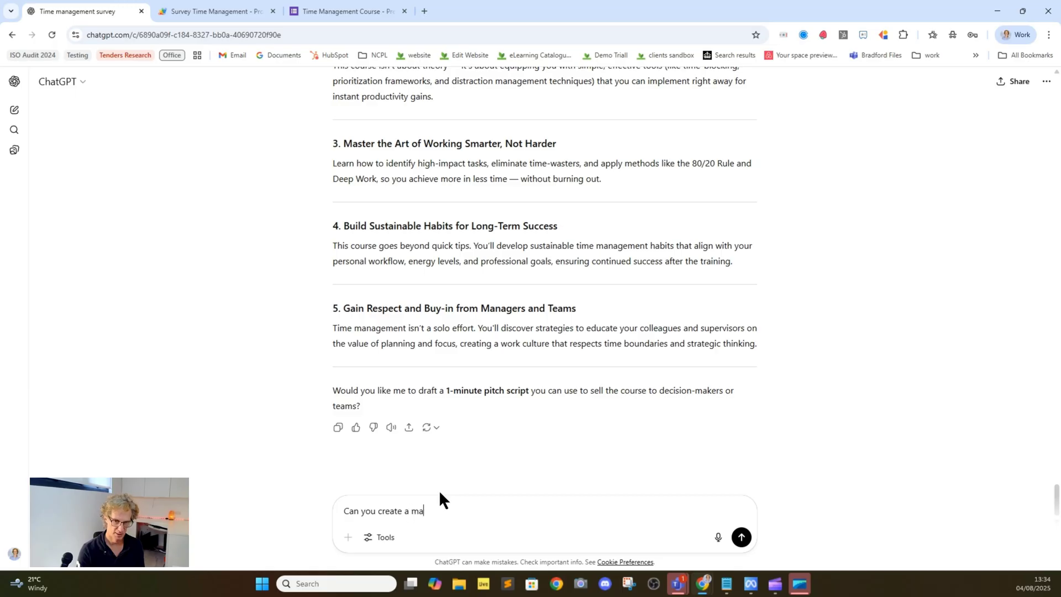
pyautogui.write('rketing email on "')
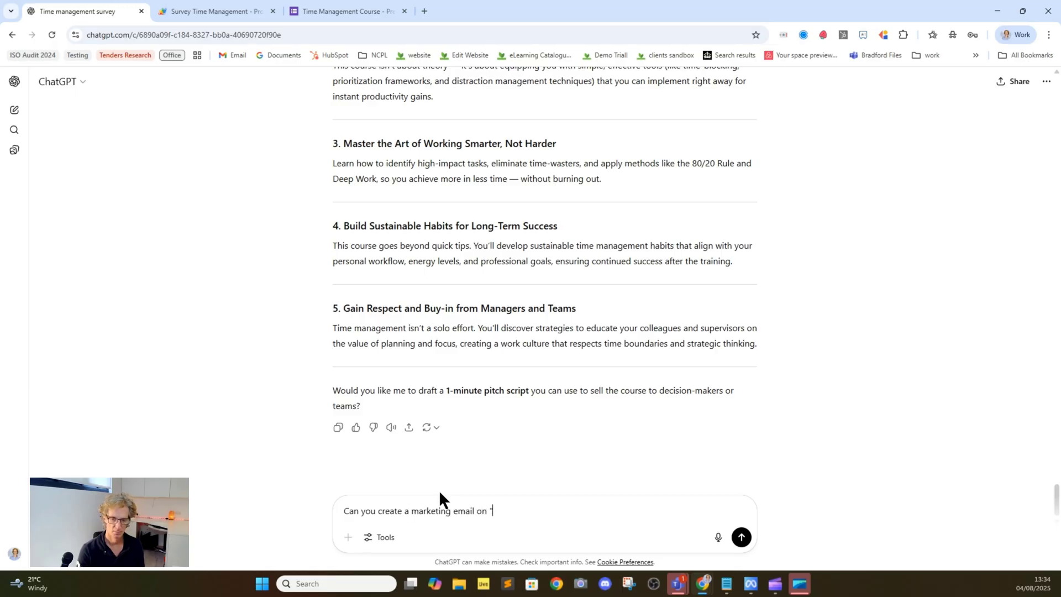
pyautogui.hotkey('ctrl', 'v')
pyautogui.write('" ')
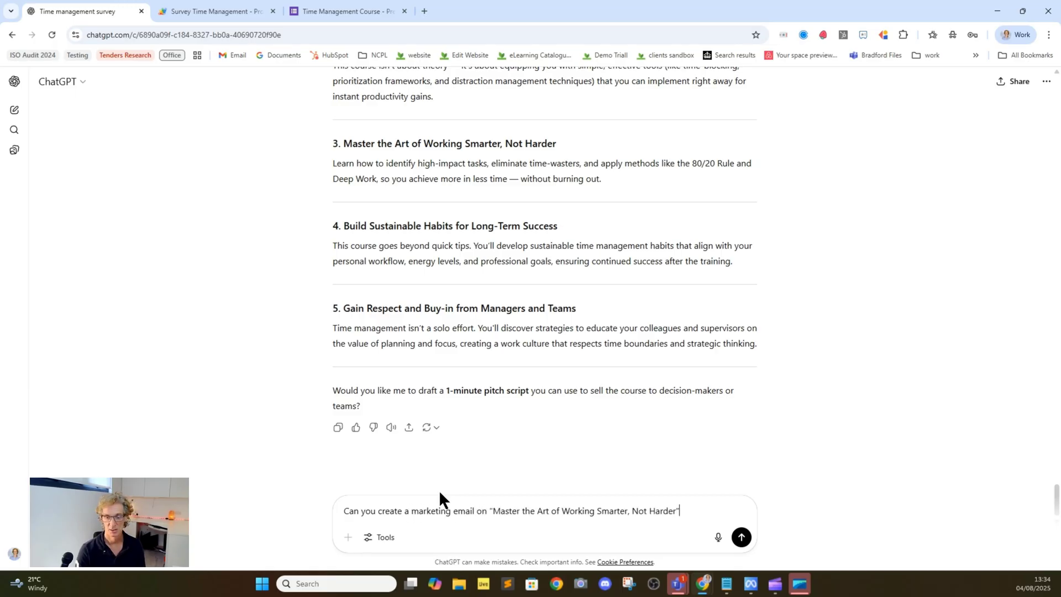
# - Complete the marketing email prompt with "- for the advertiising industry" and send it
pyautogui.write('- ')
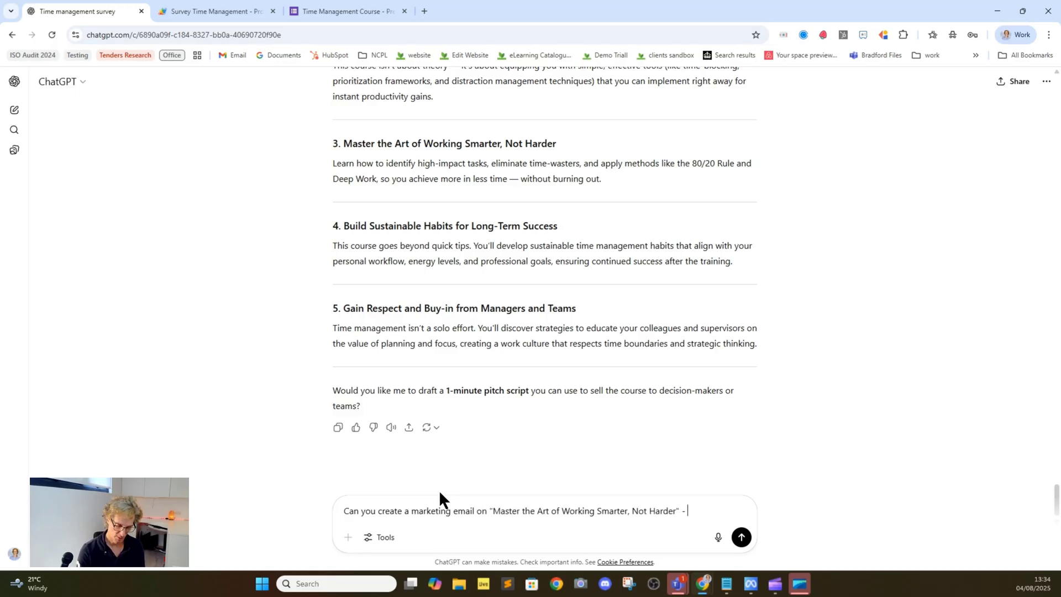
pyautogui.write('for the adve')
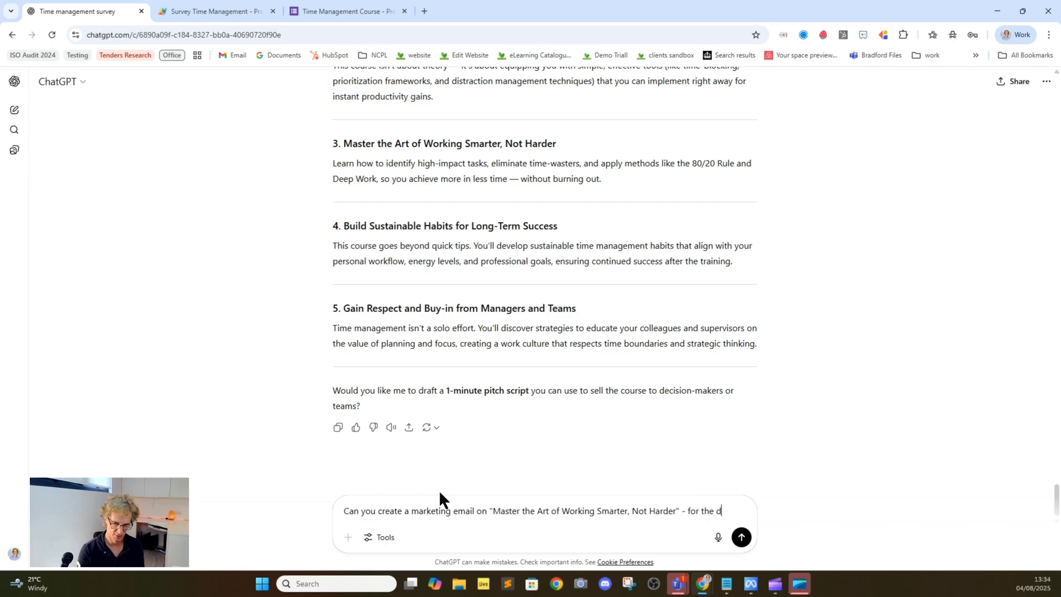
pyautogui.write('rti')
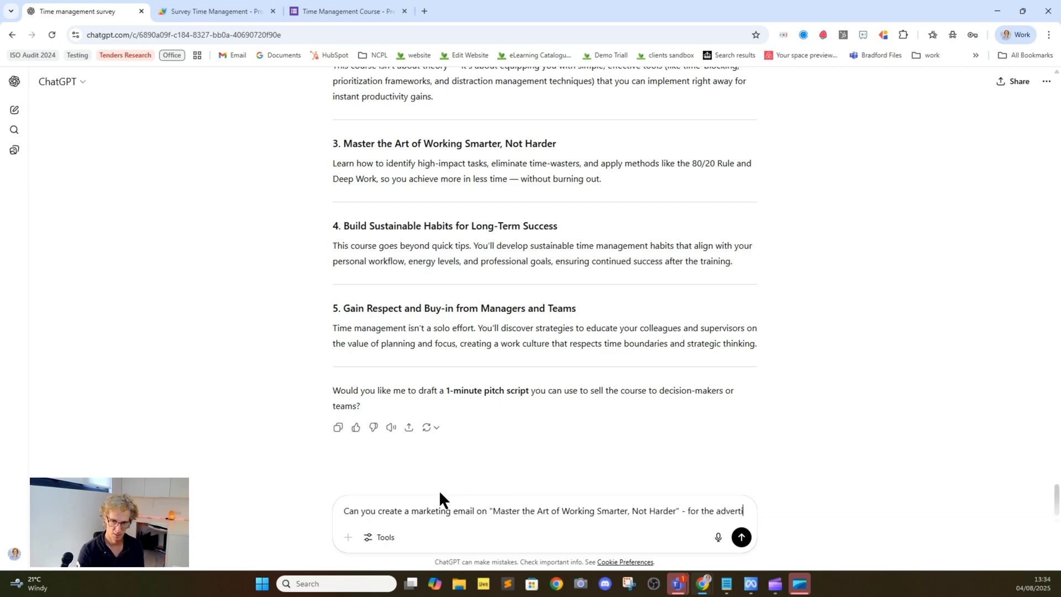
pyautogui.write('ising i')
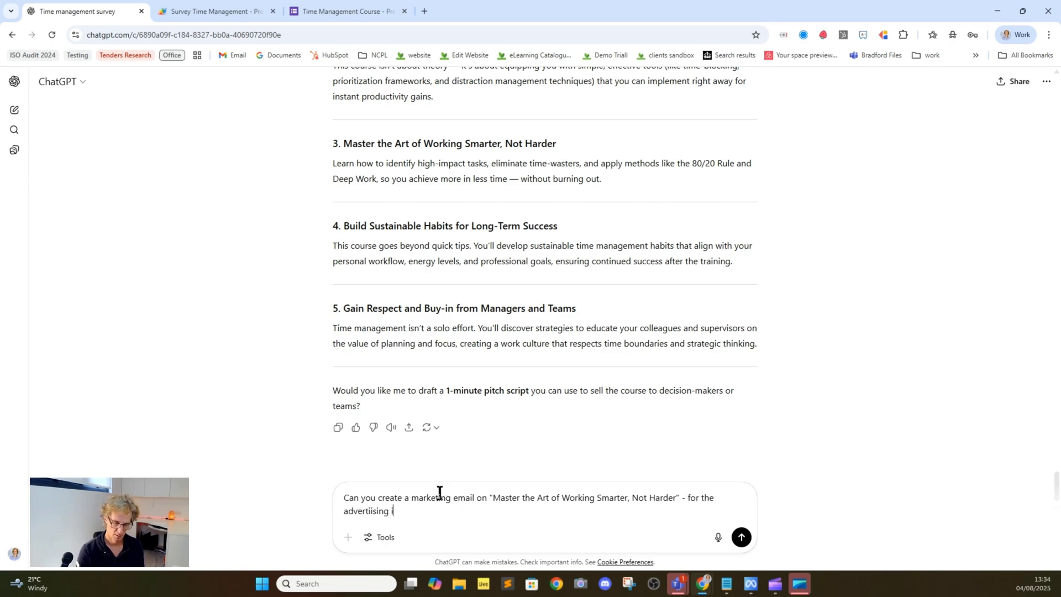
pyautogui.write('ndustr')
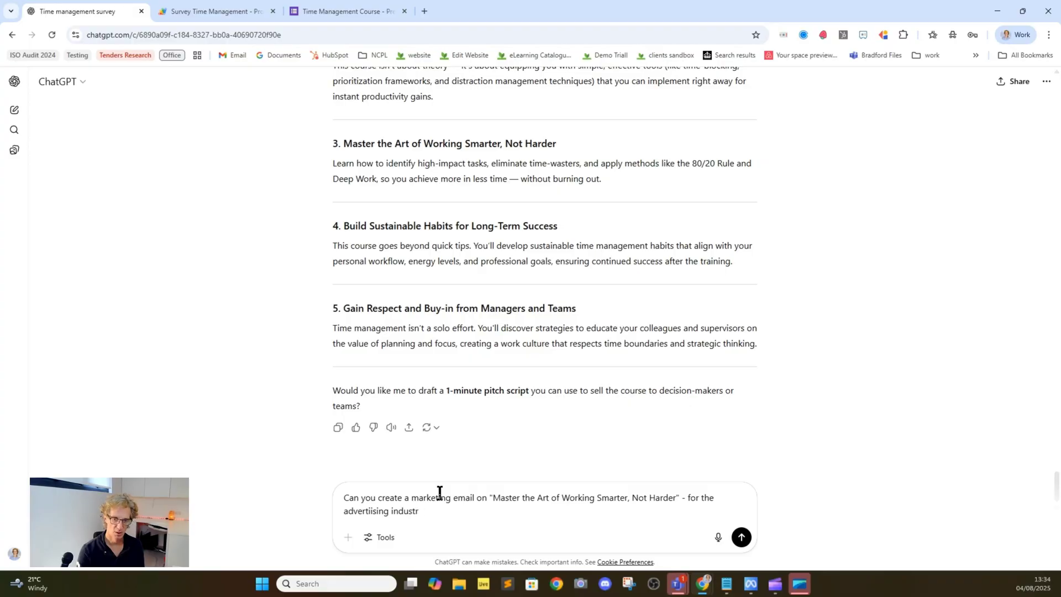
pyautogui.write('y')
pyautogui.press('Return')
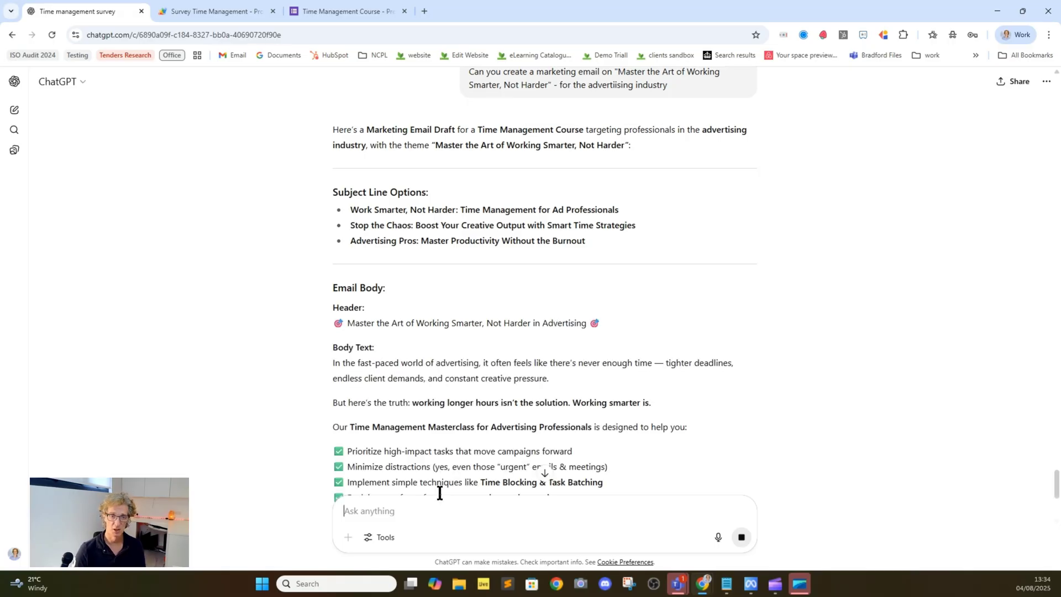
# - Review the generated marketing email, from its subject line options and body text to the call to action and P.S
pyautogui.scroll(-4, 424, 353)
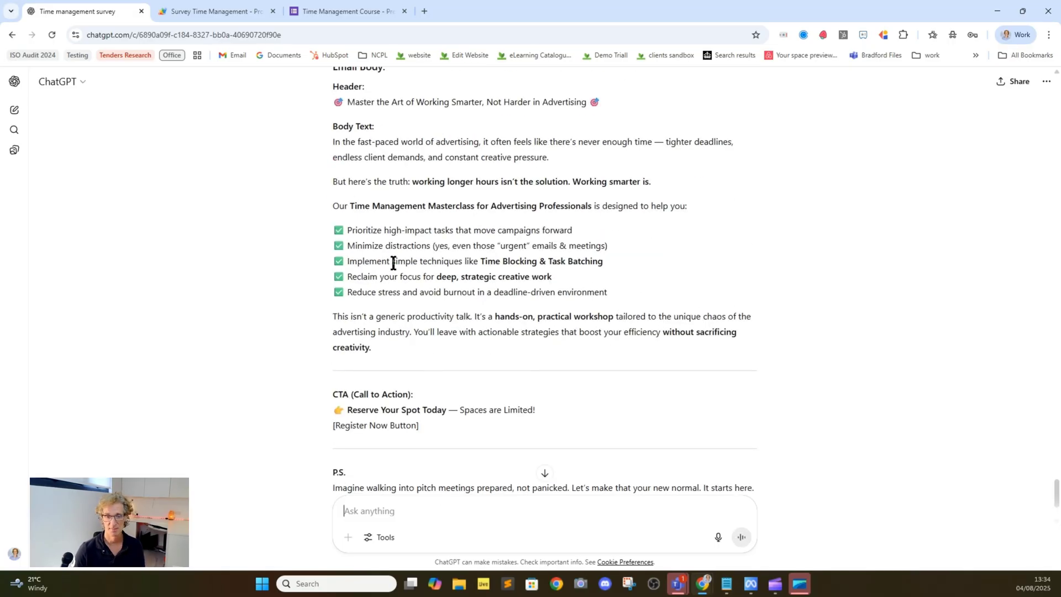
pyautogui.scroll(2, 394, 263)
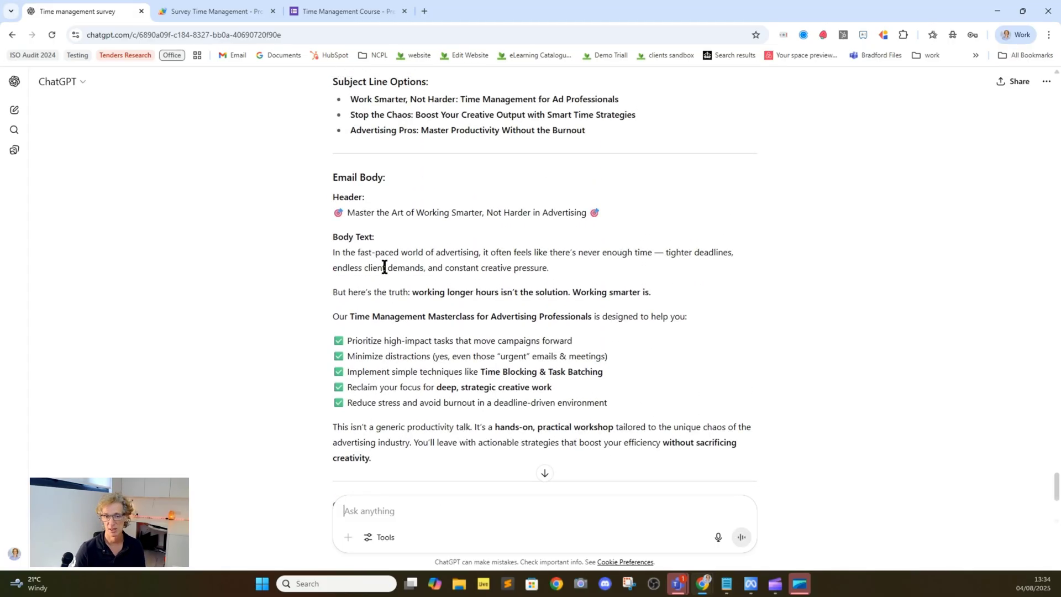
pyautogui.scroll(-1, 397, 367)
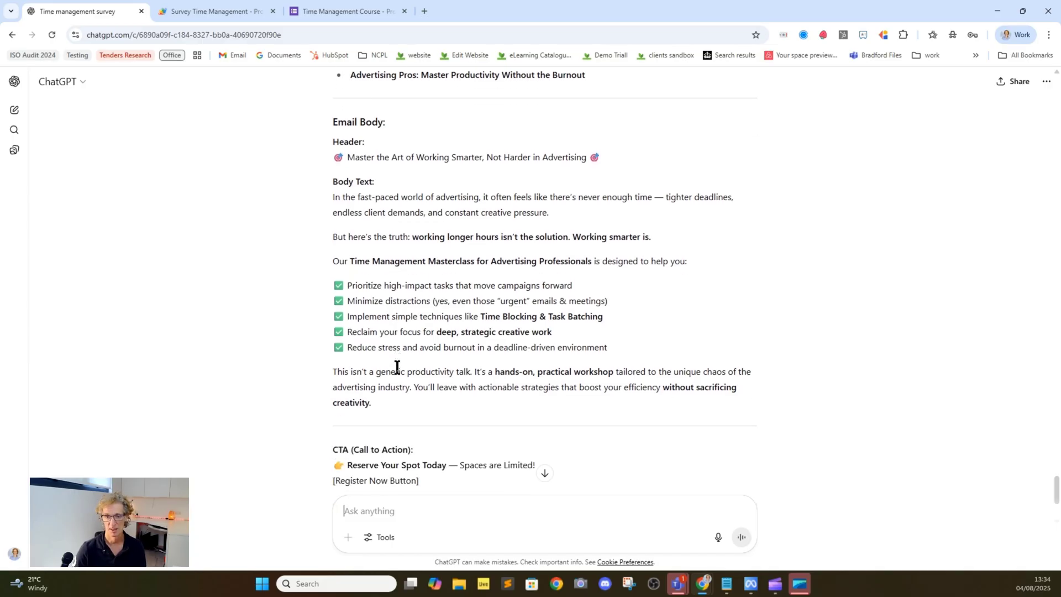
pyautogui.scroll(-1, 397, 366)
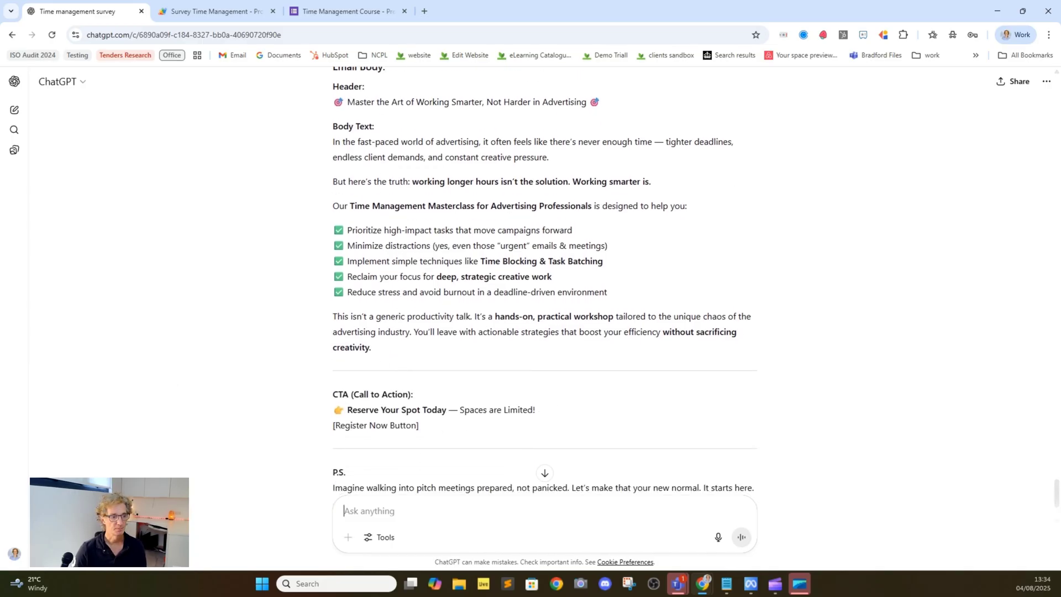